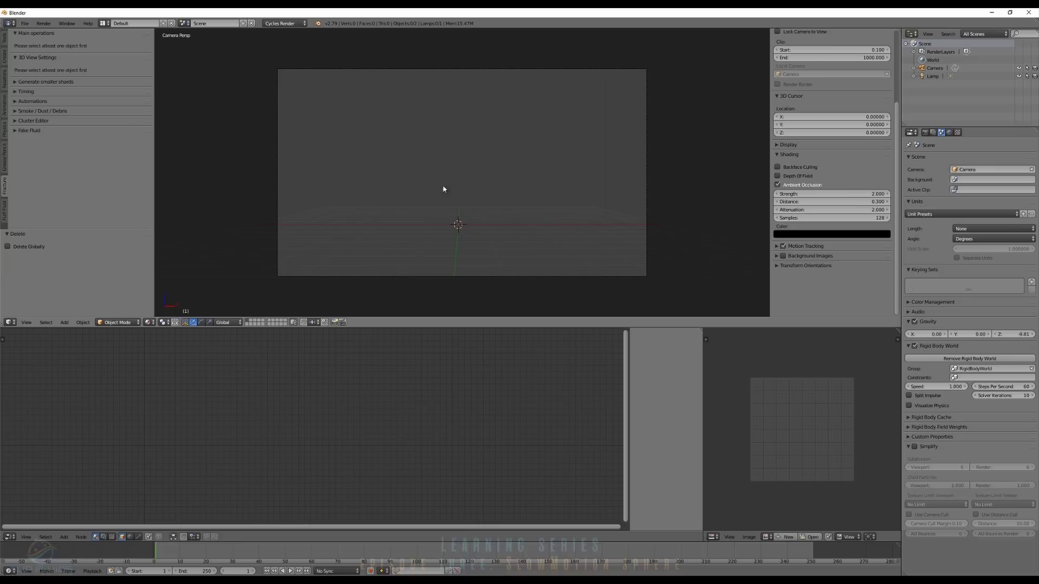
Add a cube, scale it up twice, and make it the FLIP Fluid domain
{"action": "key", "text": "shift+a"}
{"action": "left_click", "coordinate": [460, 198]}
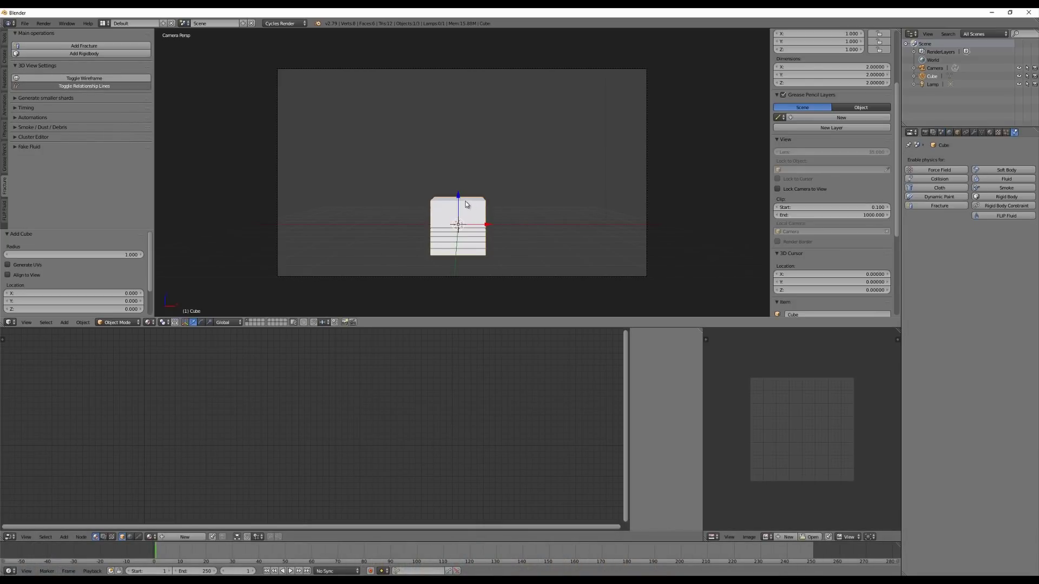
{"action": "key", "text": "s"}
{"action": "left_click", "coordinate": [465, 162]}
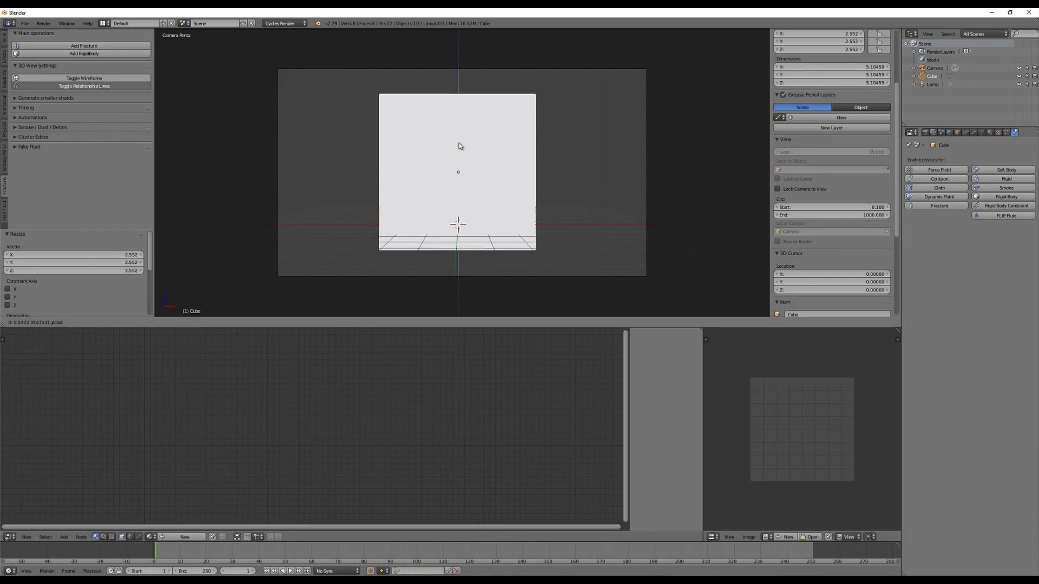
{"action": "key", "text": "s"}
{"action": "left_click", "coordinate": [573, 164]}
{"action": "left_click", "coordinate": [985, 215]}
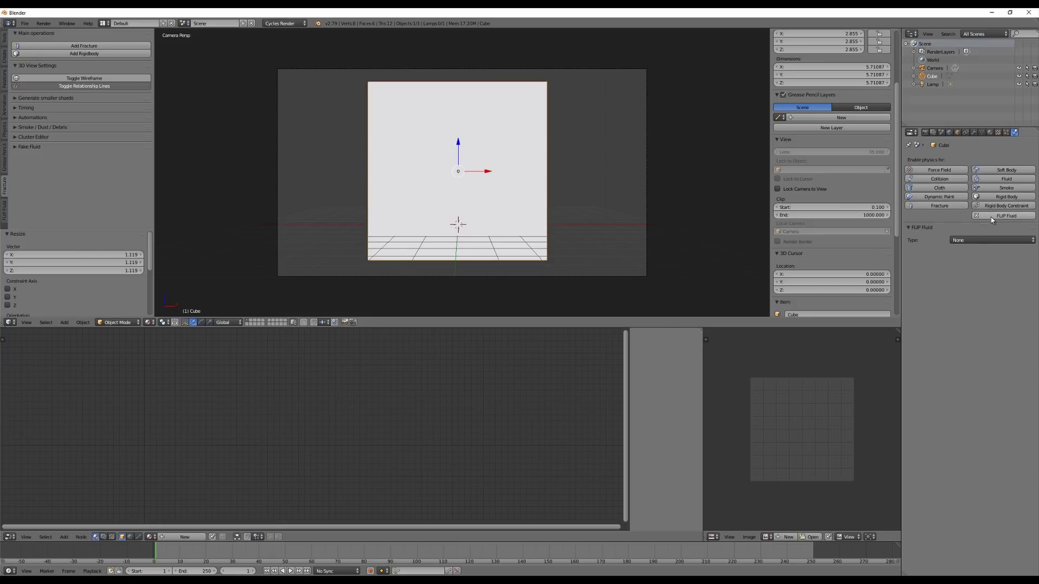
{"action": "left_click", "coordinate": [990, 241]}
{"action": "left_click", "coordinate": [973, 222]}
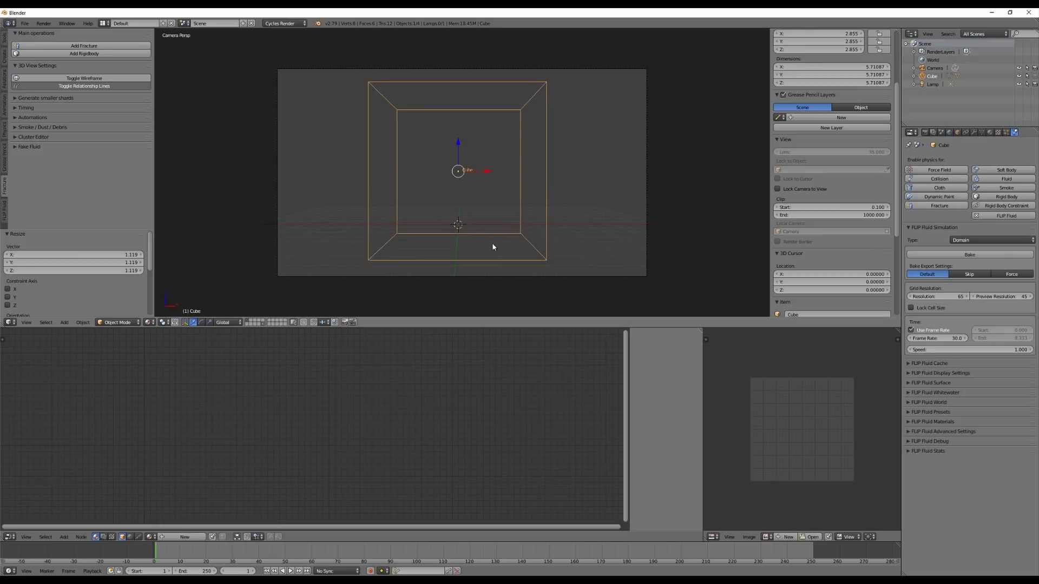
Add a UV sphere, raise it along Z, scale it to 1.668, and set it as FLIP fluid
{"action": "key", "text": "shift+a"}
{"action": "mouse_move", "coordinate": [506, 211]}
{"action": "left_click", "coordinate": [536, 232]}
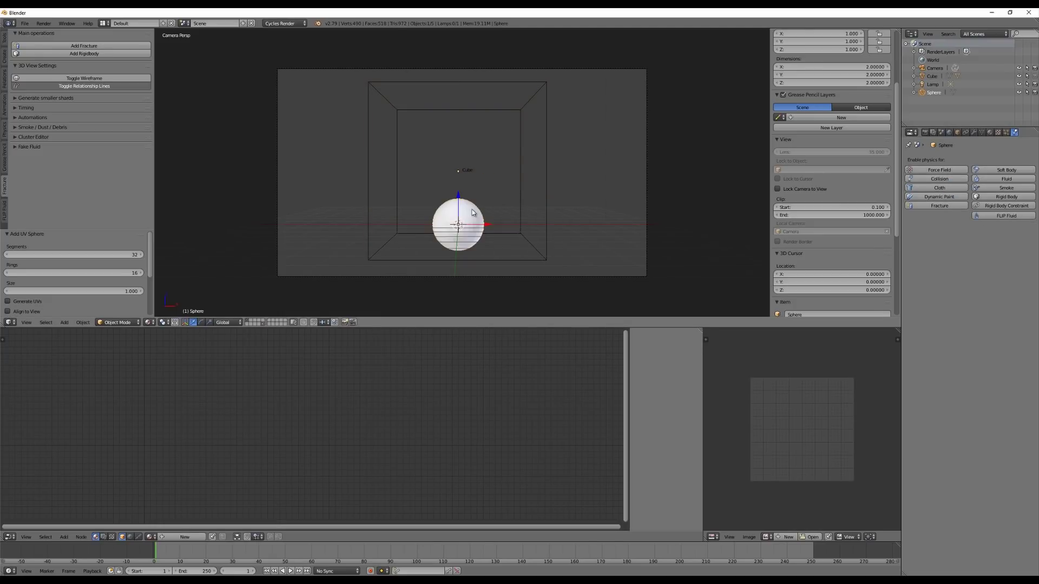
{"action": "key", "text": "g"}
{"action": "key", "text": "z"}
{"action": "left_click", "coordinate": [457, 141]}
{"action": "key", "text": "s"}
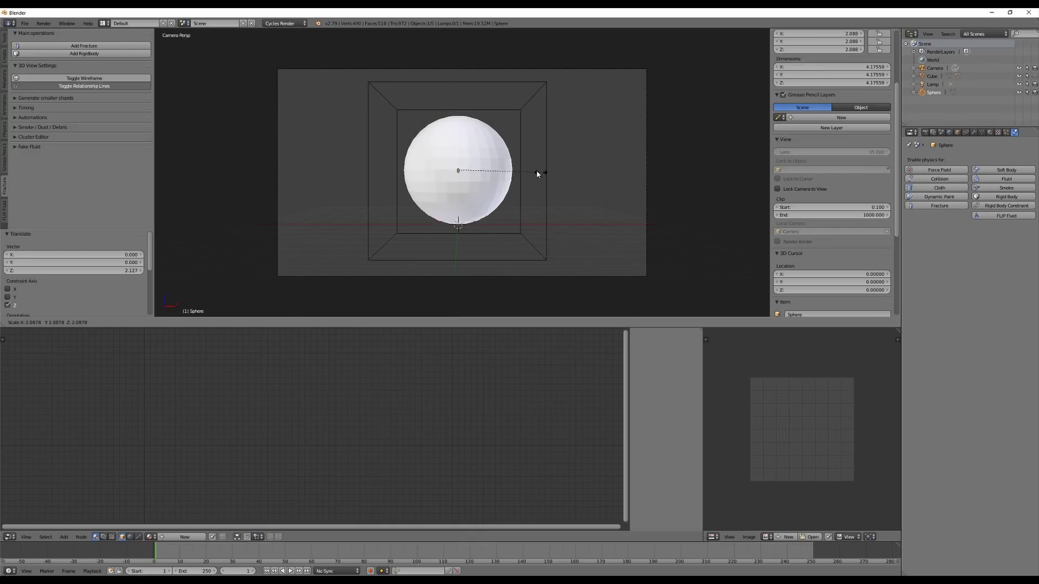
{"action": "left_click", "coordinate": [544, 174]}
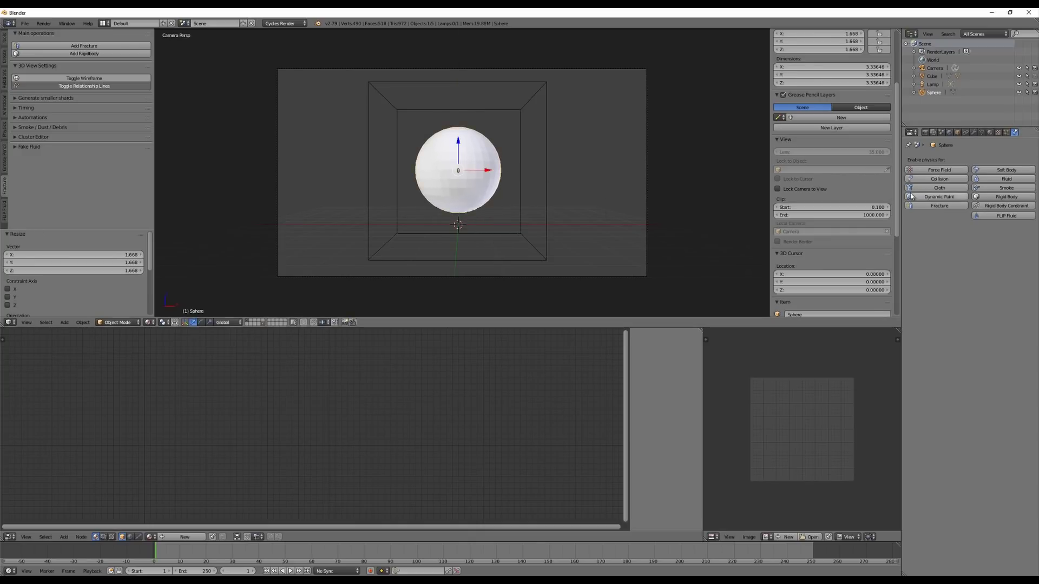
{"action": "left_click", "coordinate": [1006, 216]}
{"action": "left_click", "coordinate": [974, 240]}
{"action": "left_click", "coordinate": [957, 213]}
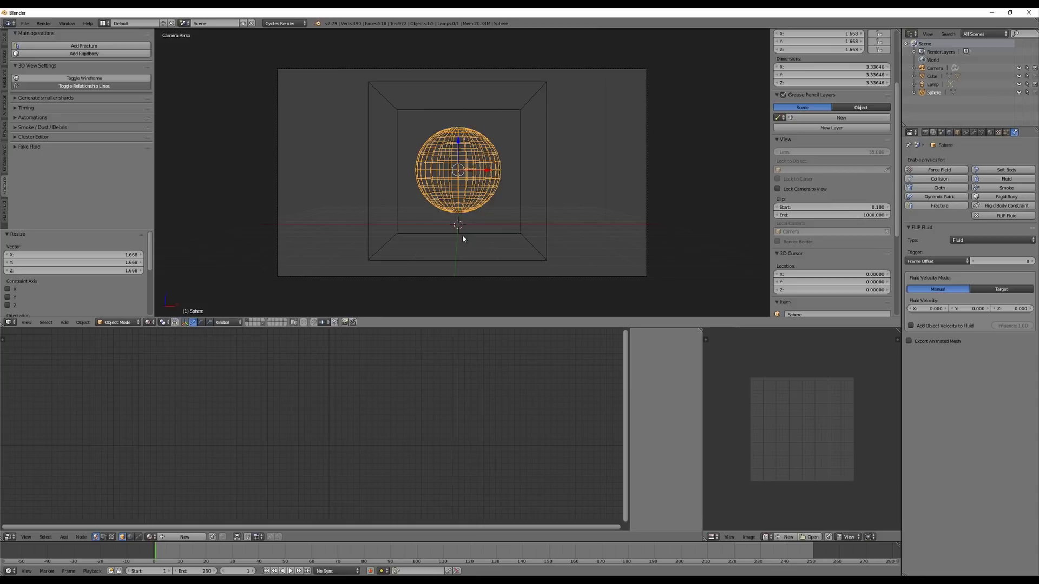
Add a second UV sphere, raise it, shrink it to 0.254 scale, and move it left along X
{"action": "key", "text": "shift+a"}
{"action": "mouse_move", "coordinate": [460, 210]}
{"action": "left_click", "coordinate": [499, 236]}
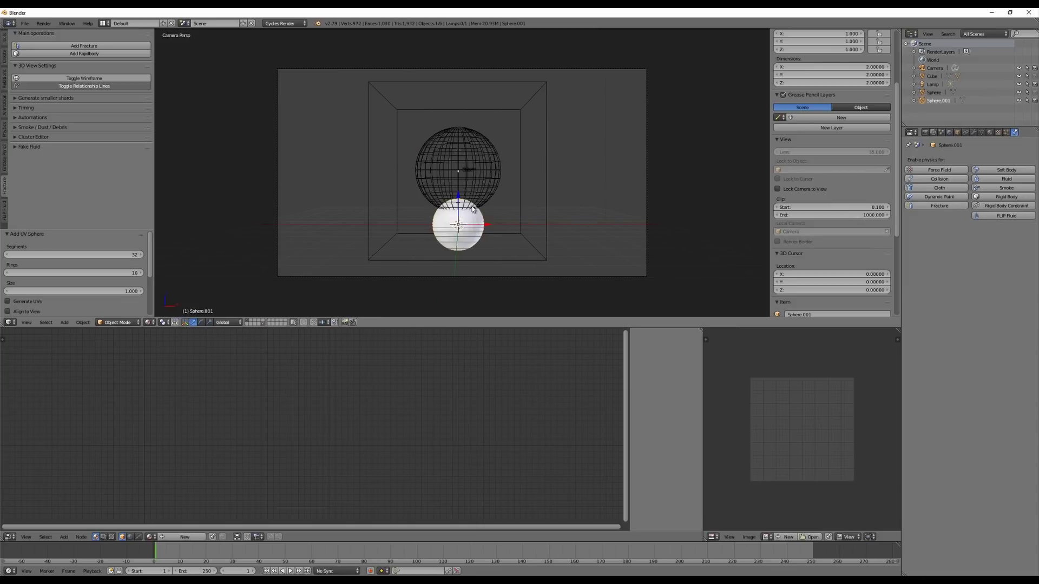
{"action": "key", "text": "g"}
{"action": "key", "text": "z"}
{"action": "left_click", "coordinate": [543, 162]}
{"action": "key", "text": "s"}
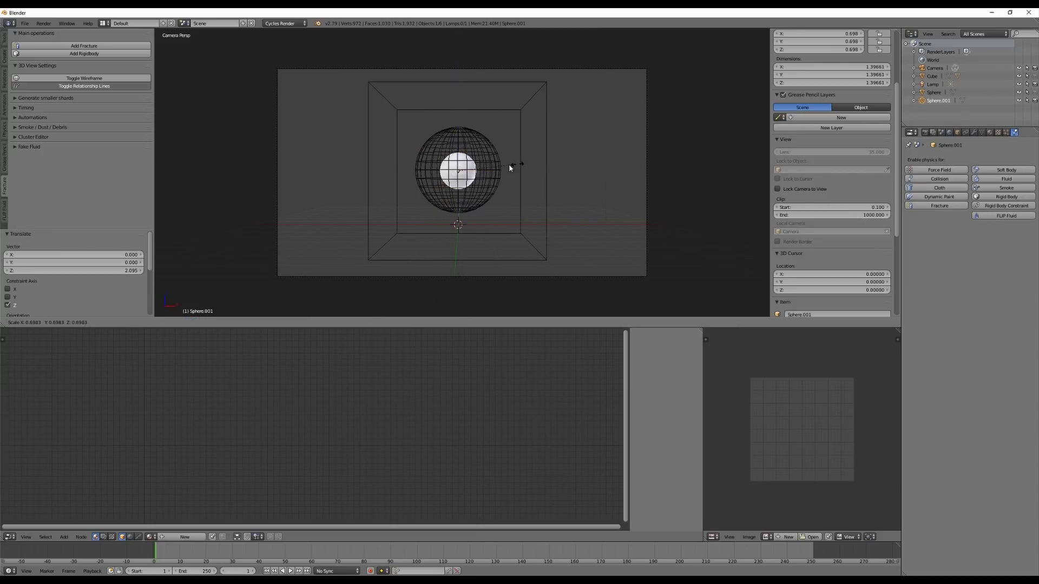
{"action": "left_click", "coordinate": [482, 170]}
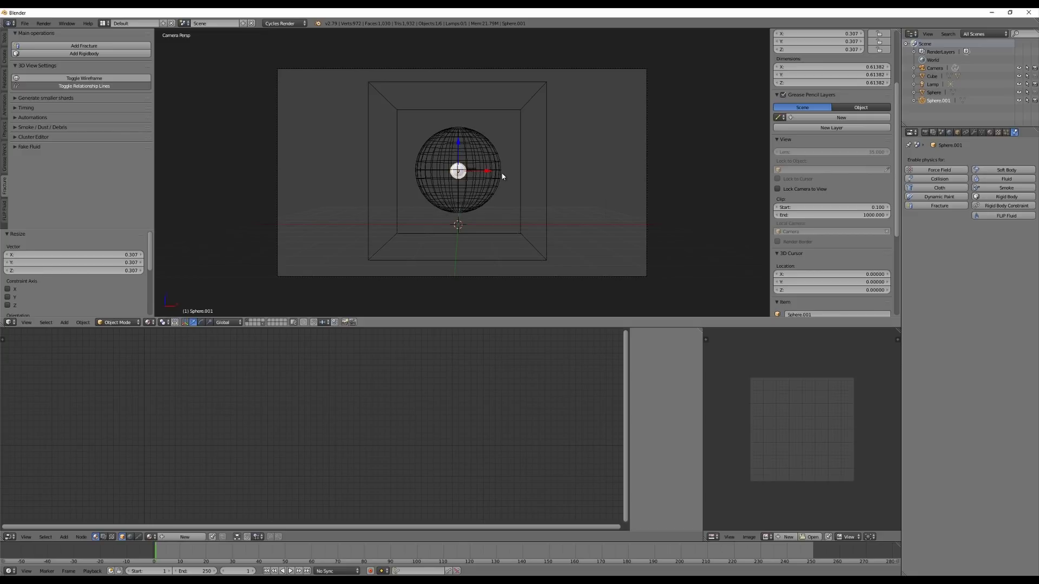
{"action": "key", "text": "s"}
{"action": "left_click", "coordinate": [491, 173]}
{"action": "key", "text": "g"}
{"action": "key", "text": "x"}
{"action": "left_click", "coordinate": [327, 174]}
Make the small sphere a FLIP Fluid obstacle with an active rigid body
{"action": "left_click", "coordinate": [1006, 215]}
{"action": "left_click", "coordinate": [971, 240]}
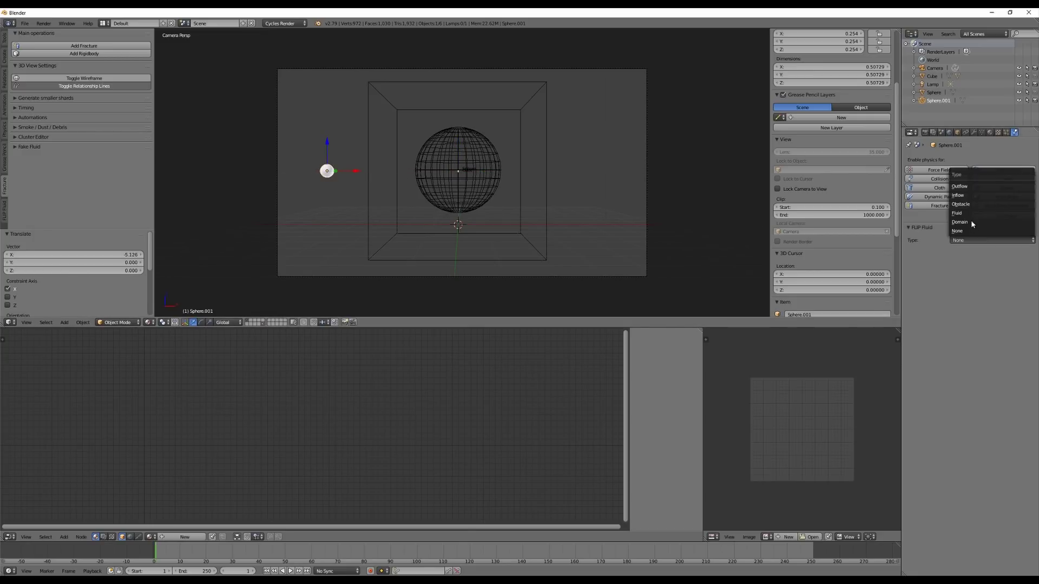
{"action": "left_click", "coordinate": [961, 204]}
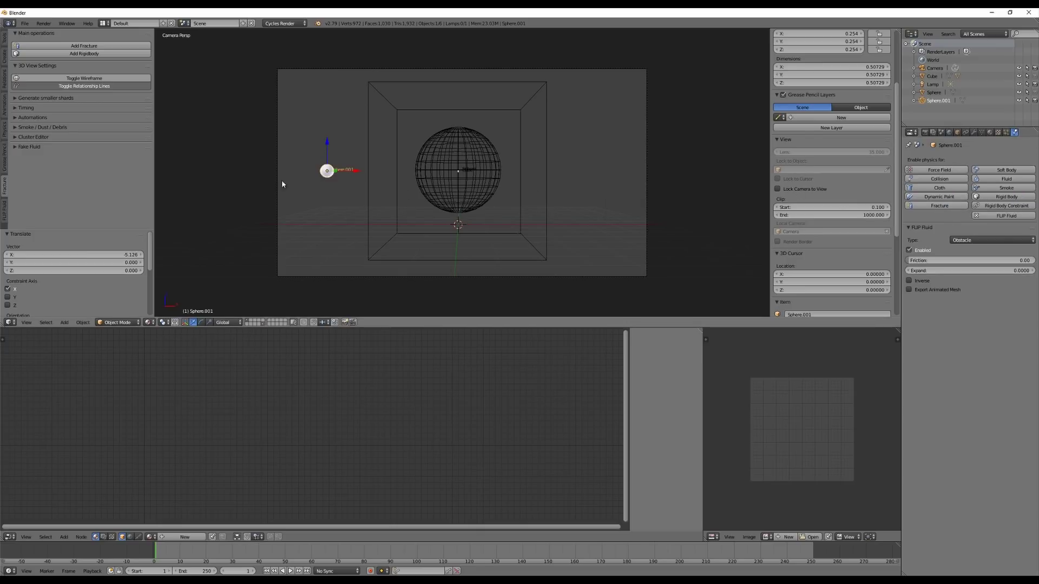
{"action": "scroll", "coordinate": [355, 184], "scroll_direction": "up", "scroll_amount": 1}
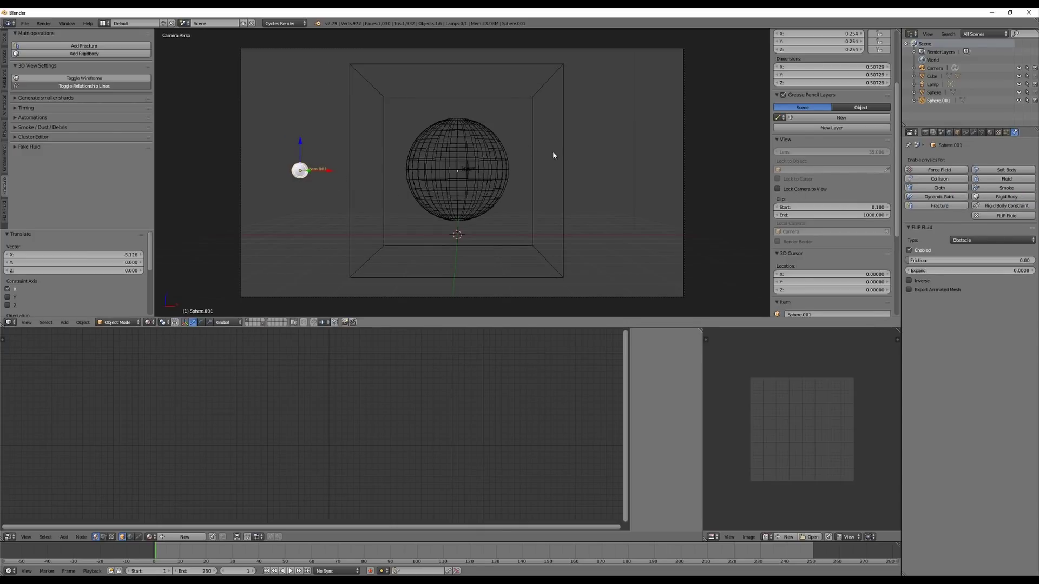
{"action": "left_click", "coordinate": [999, 198]}
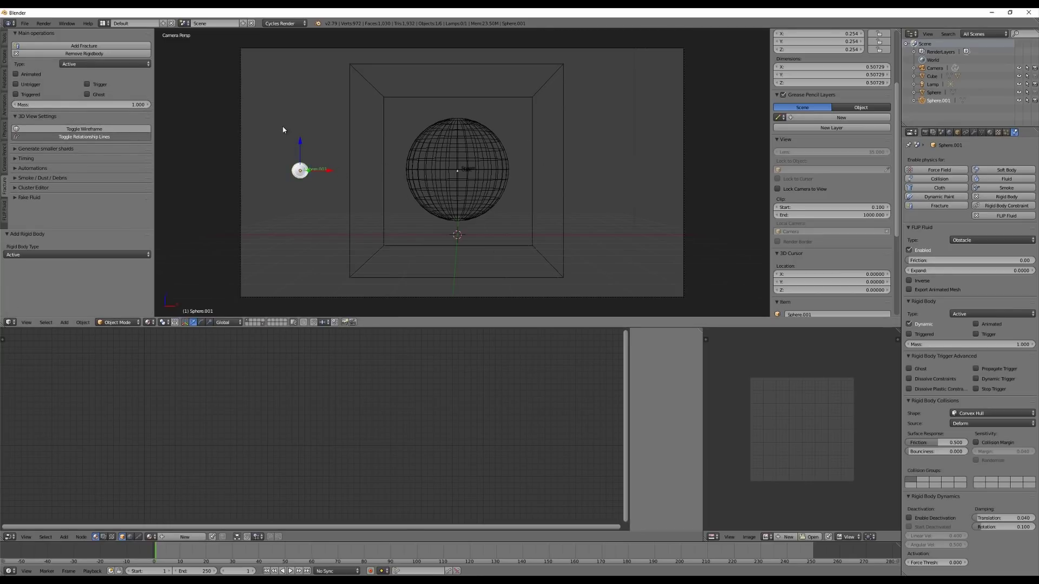
Set the render End Frame to 500 and the Rigid Body Cache End to 500
{"action": "left_click", "coordinate": [925, 134]}
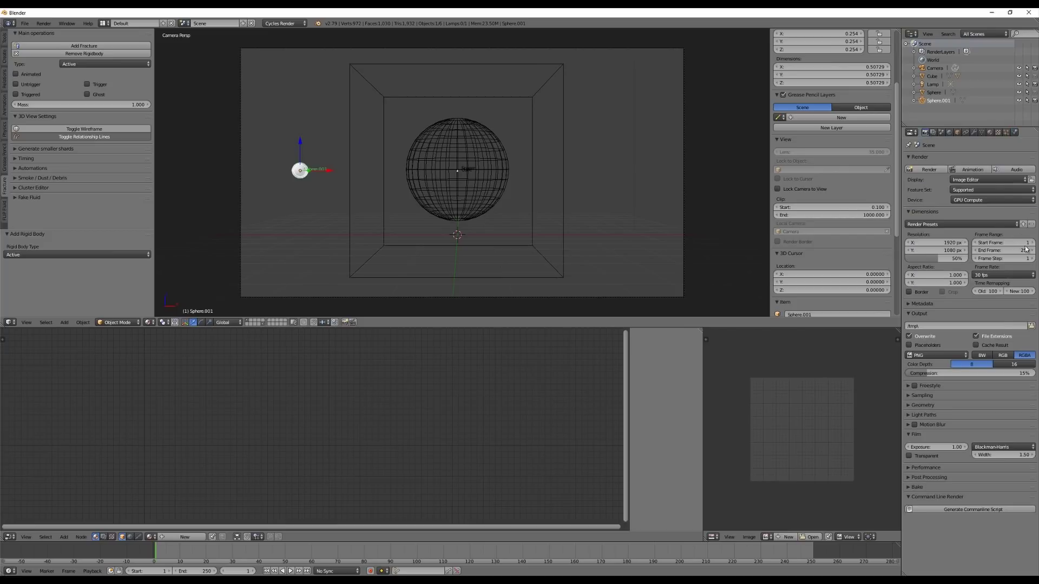
{"action": "left_click", "coordinate": [1008, 250]}
{"action": "key", "text": "Return"}
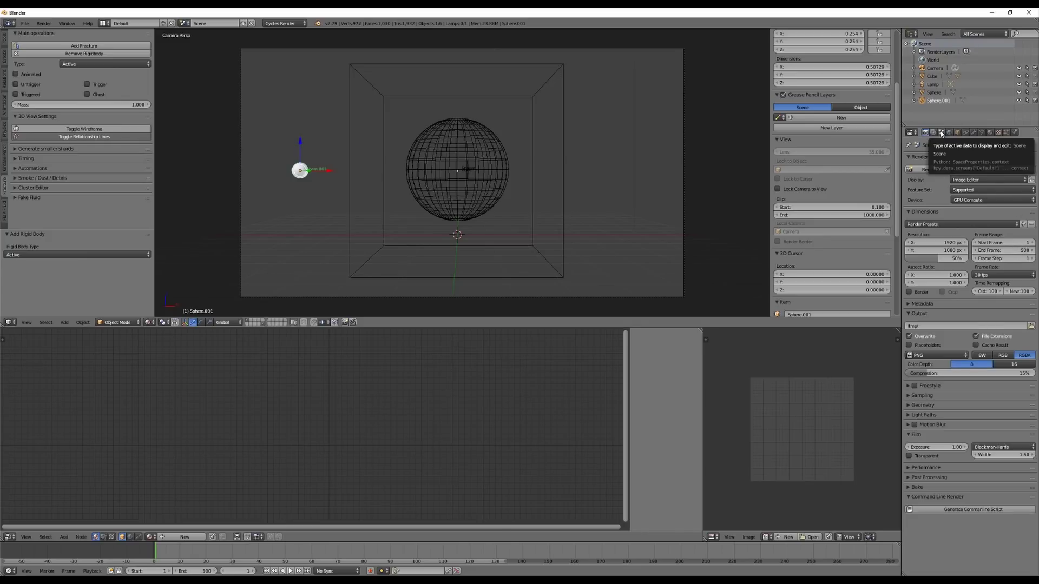
{"action": "left_click", "coordinate": [941, 133]}
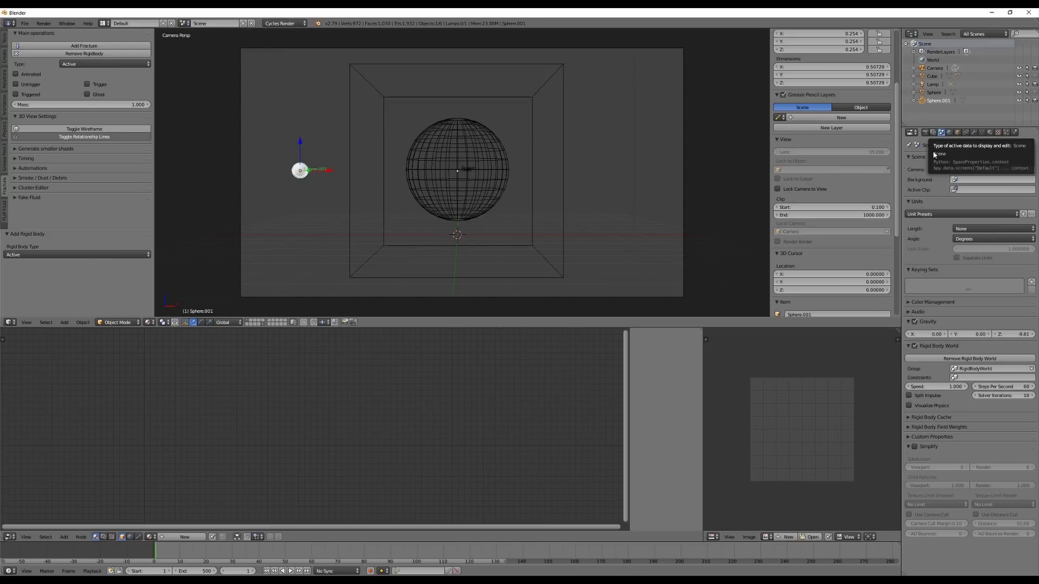
{"action": "left_click", "coordinate": [908, 418]}
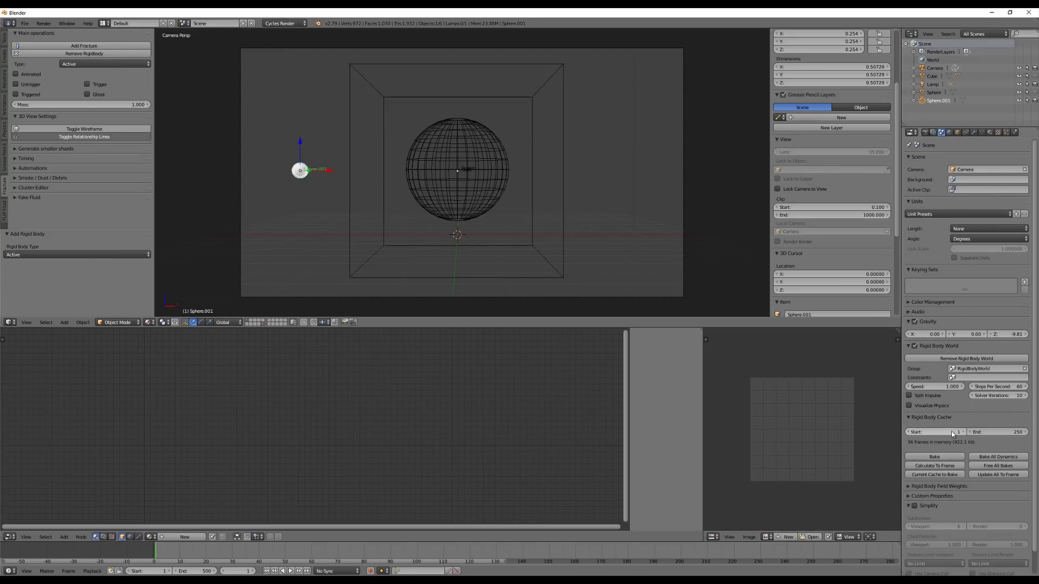
{"action": "left_click", "coordinate": [998, 431]}
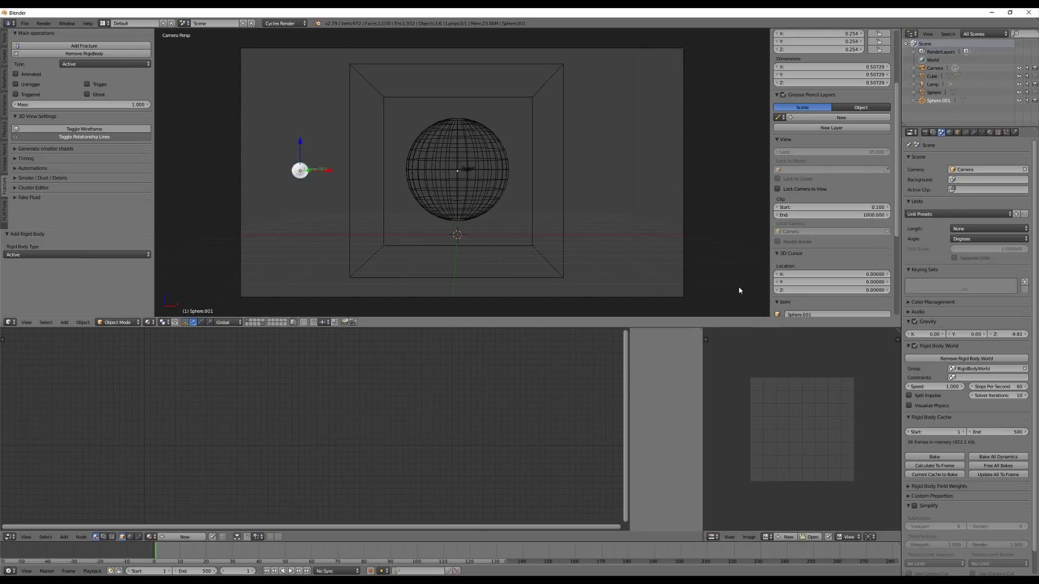
Set scene gravity to Z 0 and X 9.81, then play back to watch the sphere slide
{"action": "key", "text": "alt+a"}
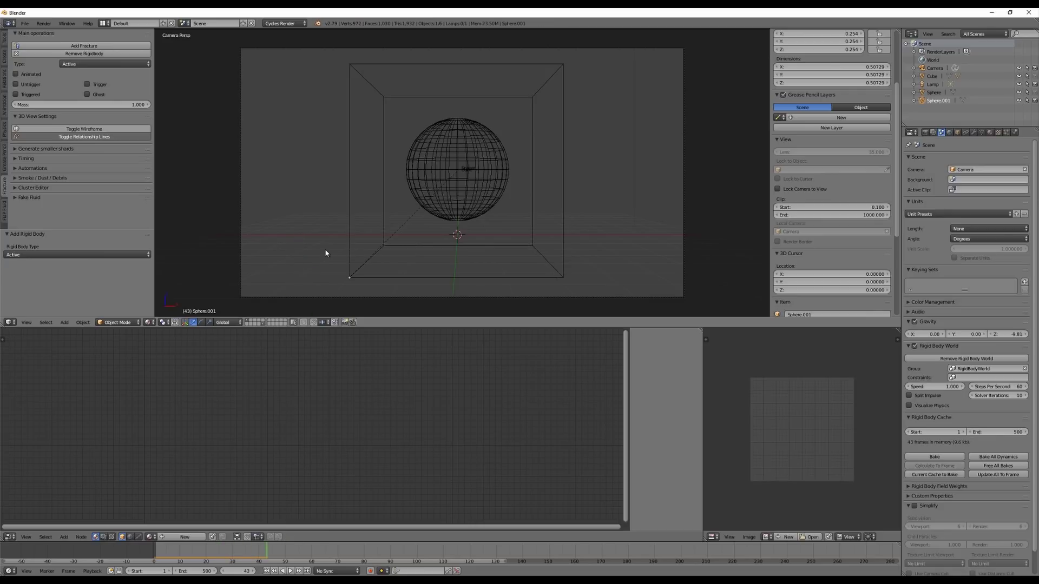
{"action": "key", "text": "Escape"}
{"action": "left_click", "coordinate": [1008, 335]}
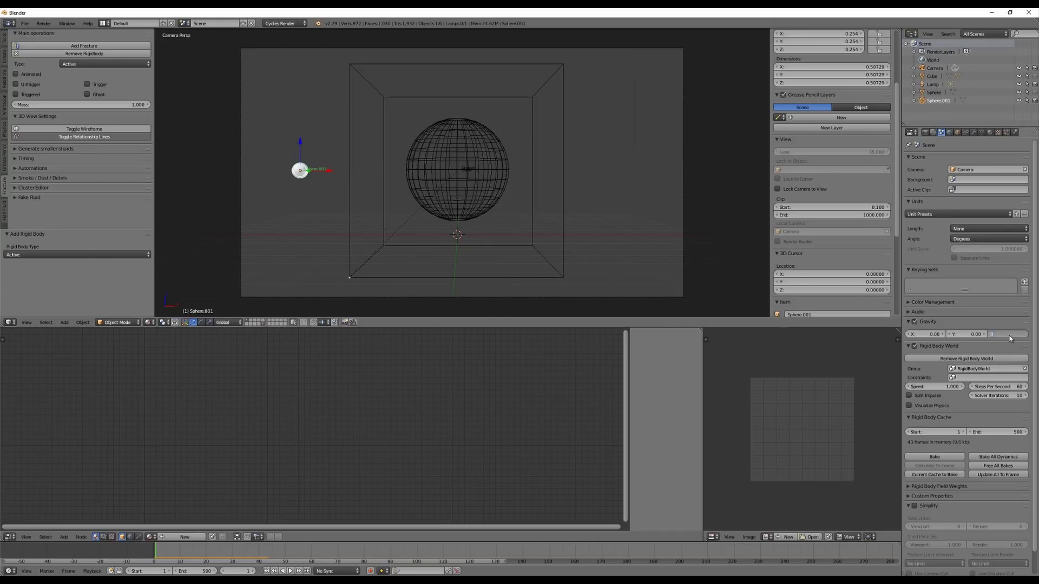
{"action": "key", "text": "Return"}
{"action": "left_click_drag", "start_coordinate": [327, 173], "coordinate": [354, 216]}
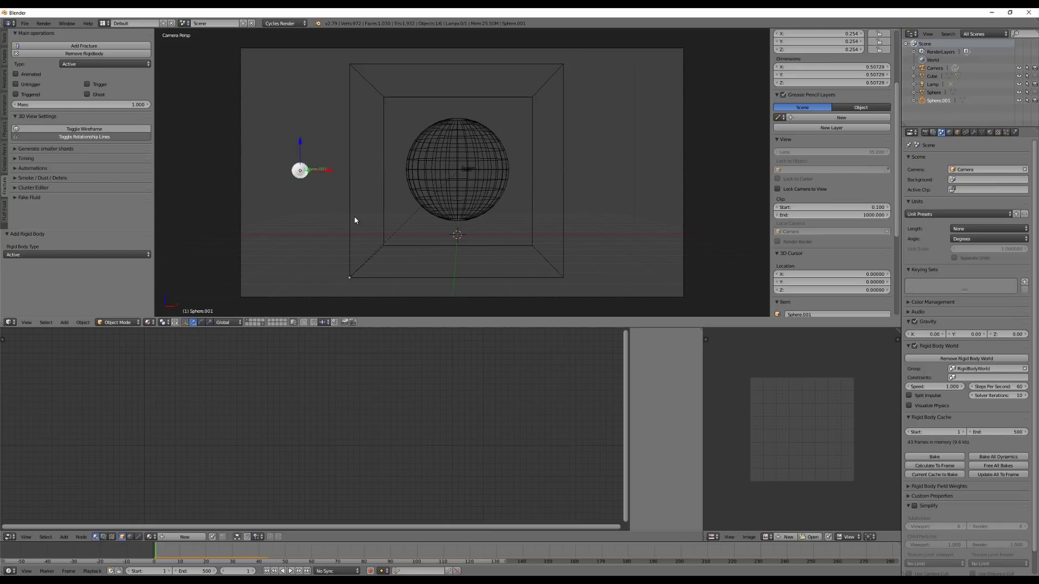
{"action": "left_click", "coordinate": [931, 334]}
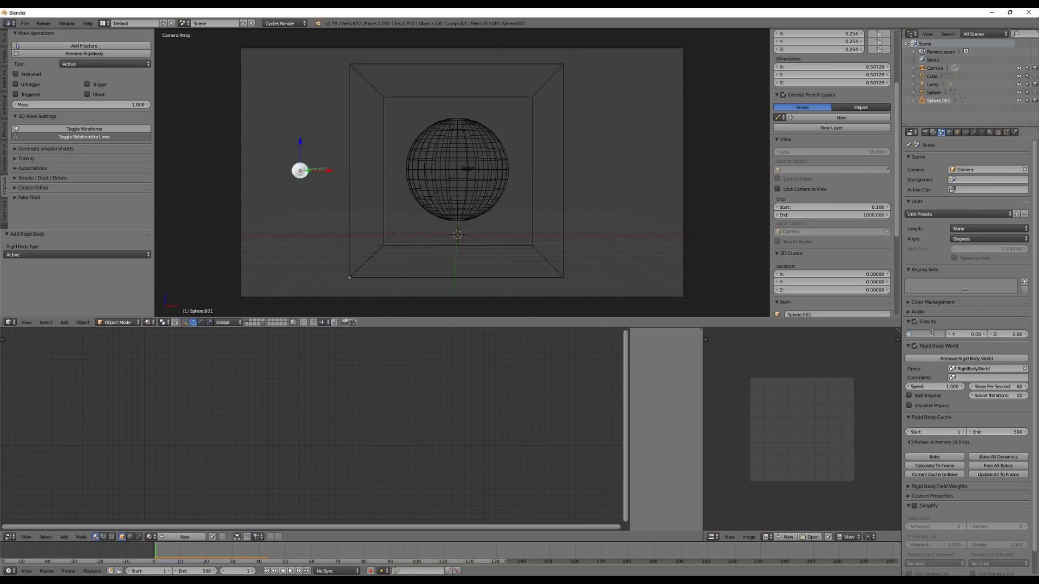
{"action": "type", "text": "9.81"}
{"action": "key", "text": "Return"}
{"action": "key", "text": "alt+a"}
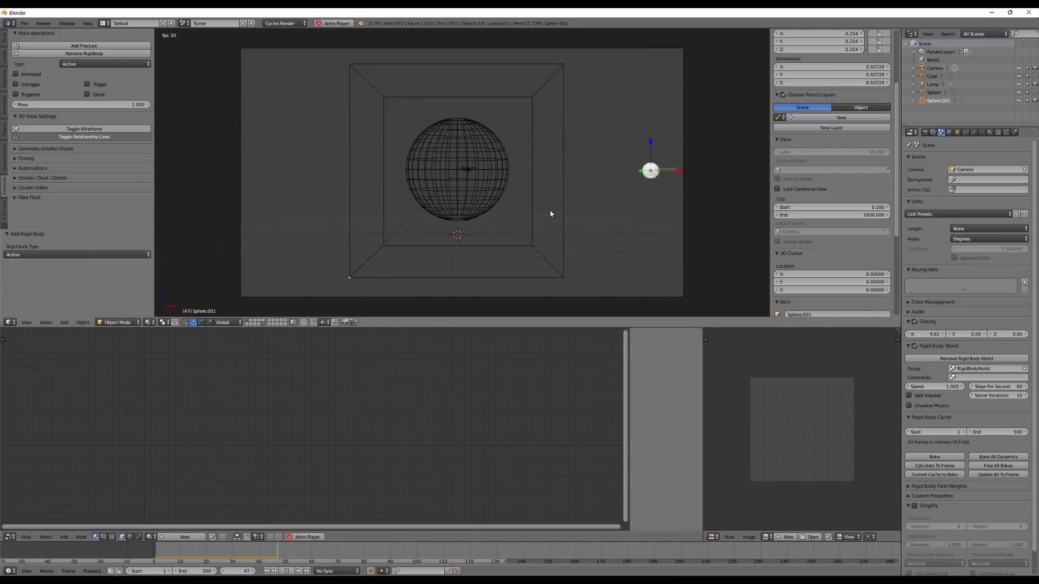
Keyframe the rigid body world Speed at frame 1 and again at frame 25
{"action": "key", "text": "Escape"}
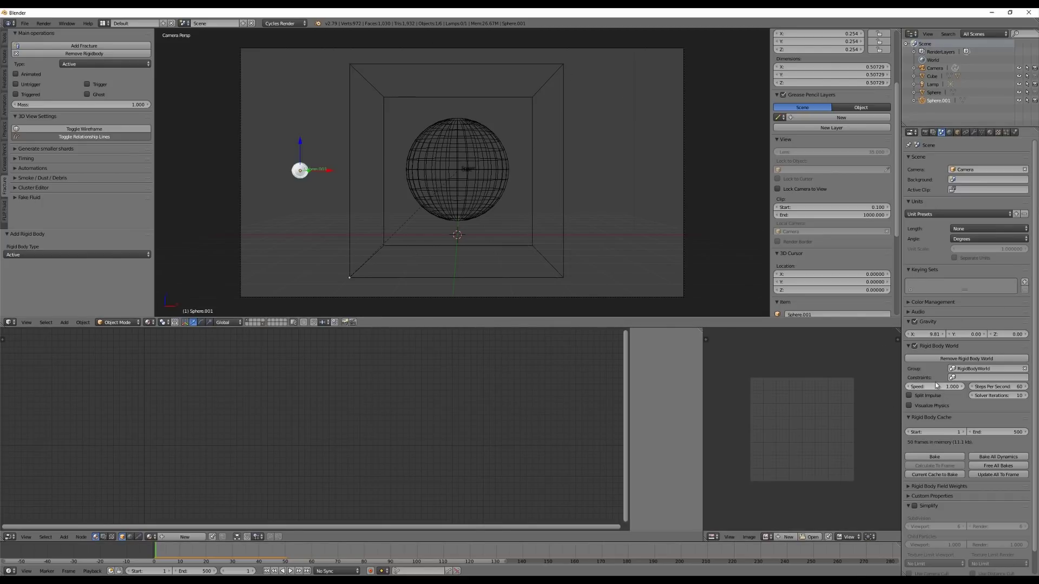
{"action": "key", "text": "i"}
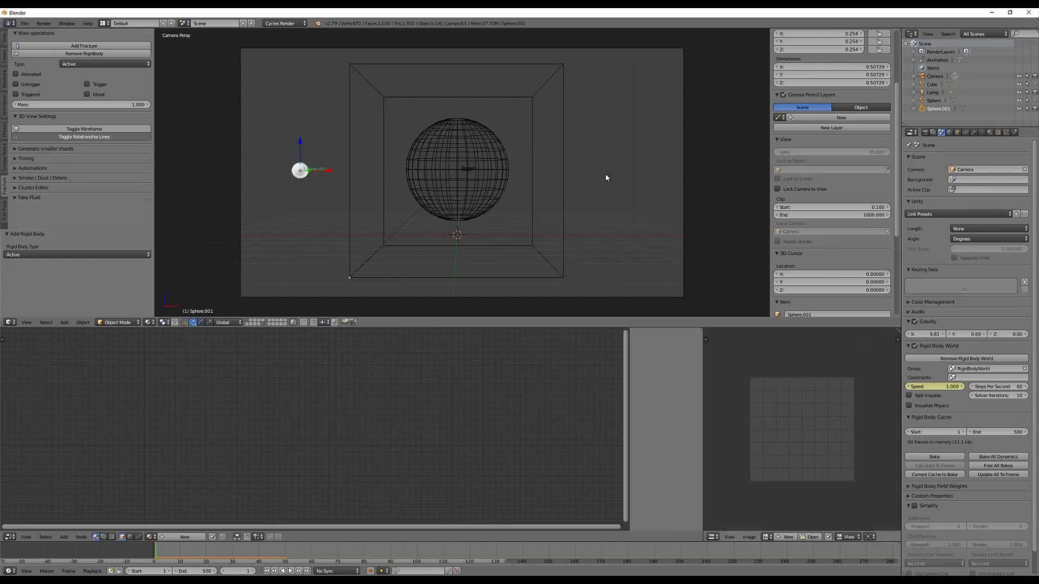
{"action": "key", "text": "alt+a"}
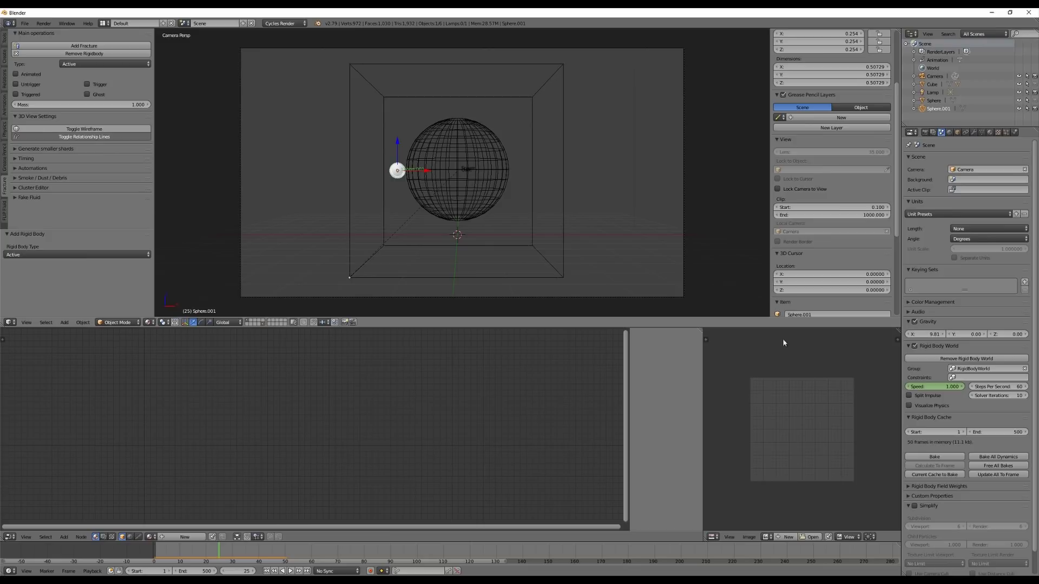
{"action": "key", "text": "i"}
{"action": "key", "text": "alt+a"}
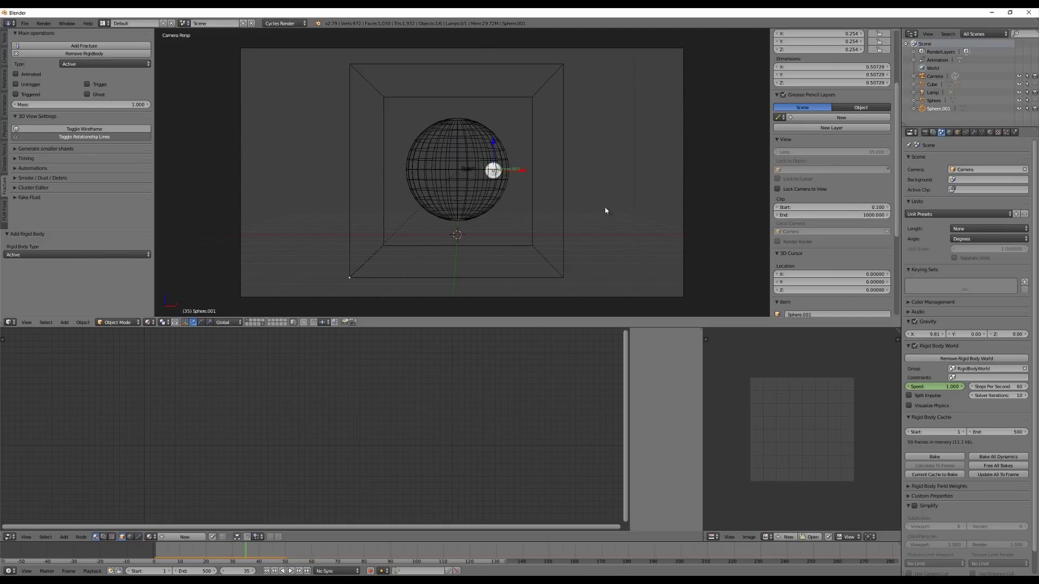
Set the rigid body world Speed to 0.1 and keyframe it on this frame
{"action": "left_click", "coordinate": [932, 386]}
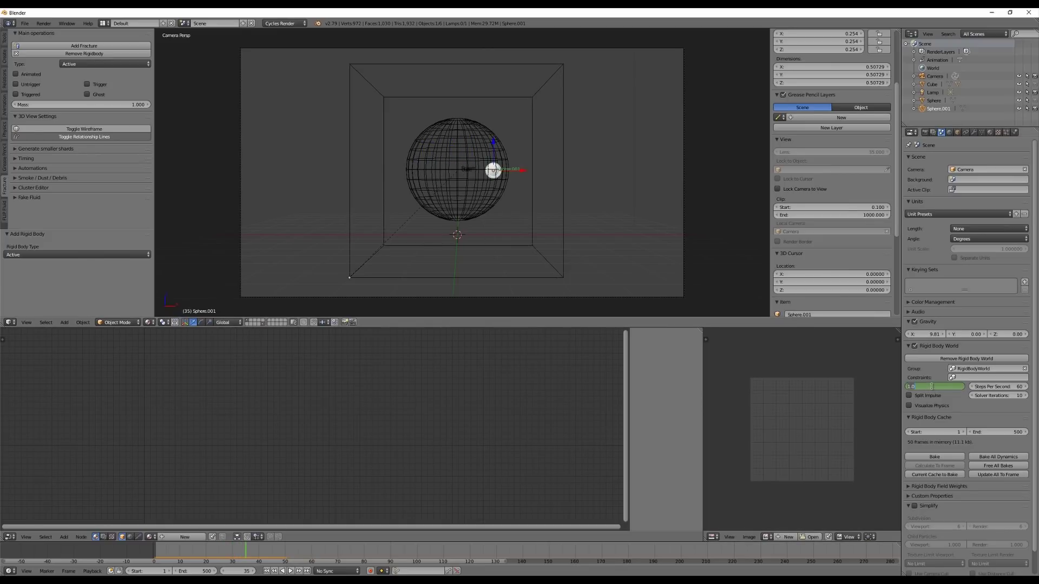
{"action": "type", "text": "0.1"}
{"action": "key", "text": "Return"}
{"action": "key", "text": "i"}
Replay the animation from frame 1 several times to check the slowdown
{"action": "key", "text": "shift+Left"}
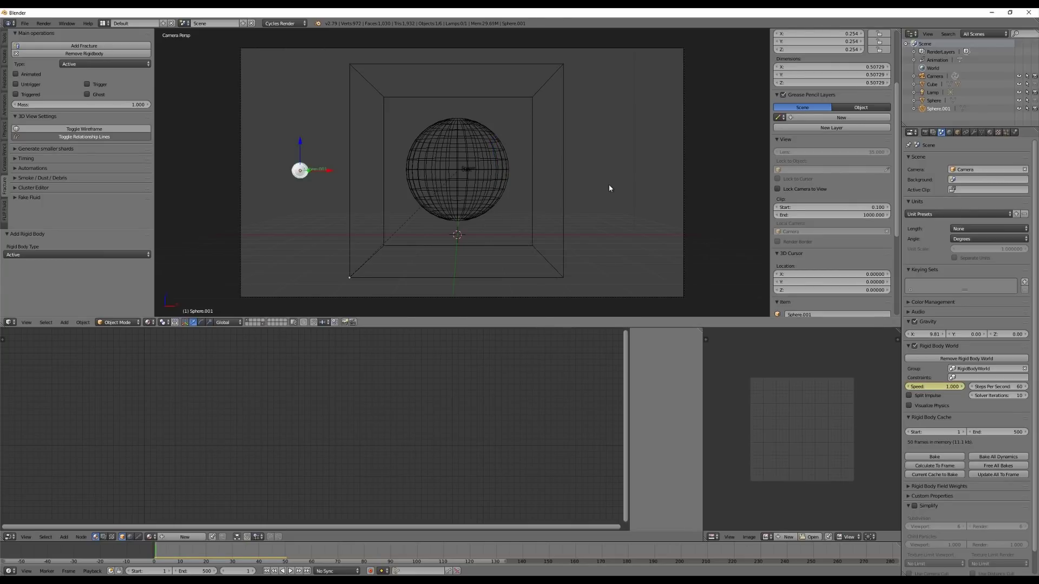
{"action": "key", "text": "alt+a"}
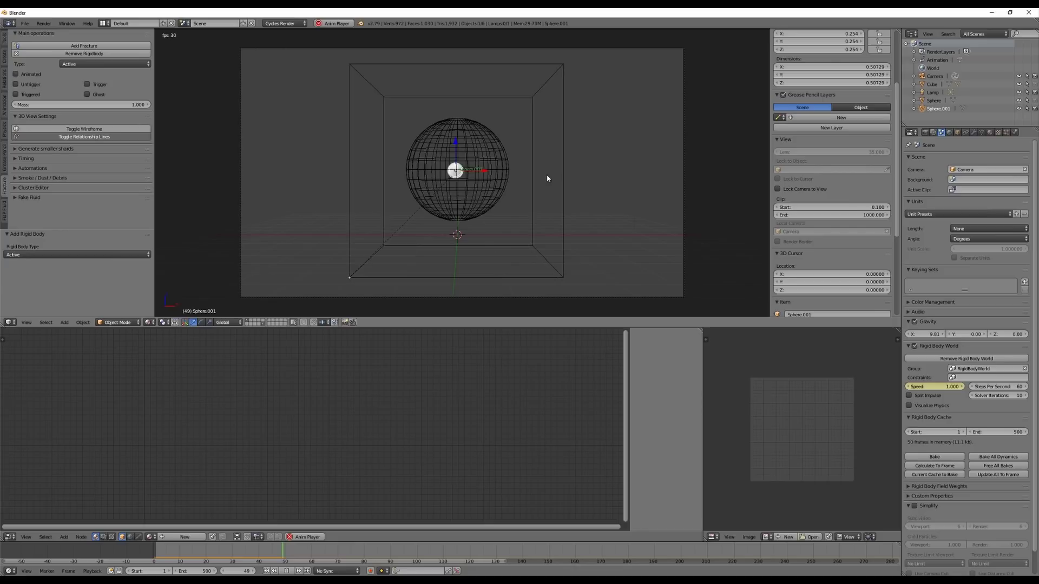
{"action": "key", "text": "alt+a"}
{"action": "key", "text": "shift+Left"}
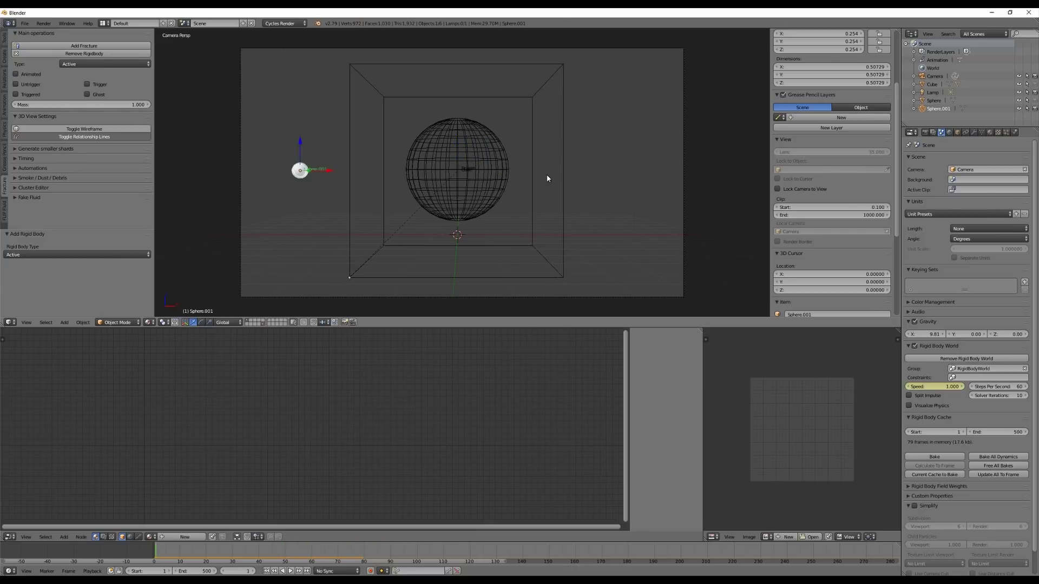
{"action": "key", "text": "alt+a"}
{"action": "key", "text": "shift+Left"}
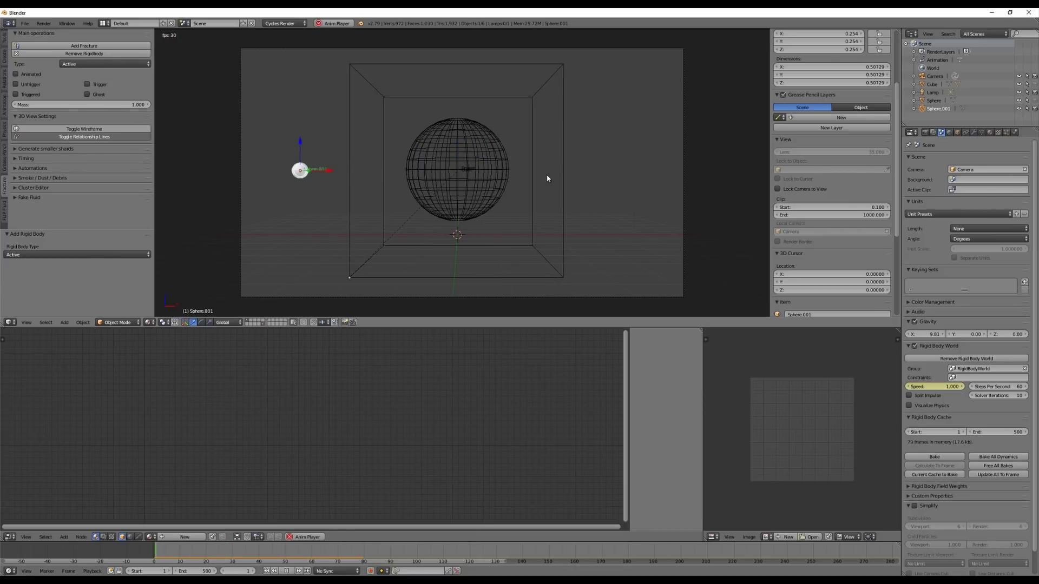
{"action": "key", "text": "alt+a"}
{"action": "key", "text": "shift+Left"}
{"action": "key", "text": "alt+a"}
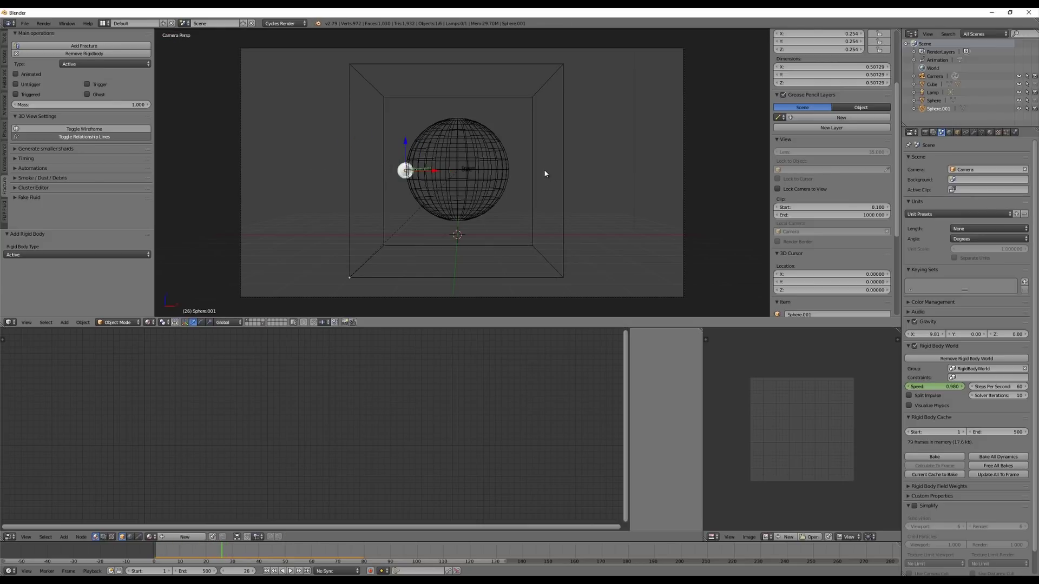
Keyframe the rigid body Speed at 0.1 on frame 78
{"action": "scroll", "coordinate": [416, 195], "scroll_direction": "up", "scroll_amount": 4}
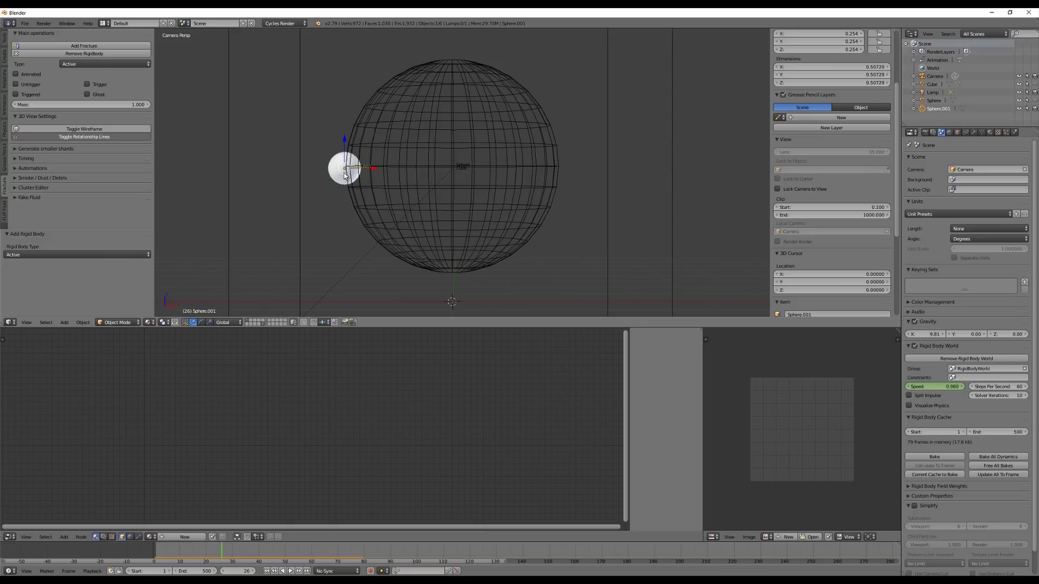
{"action": "key", "text": "alt+a"}
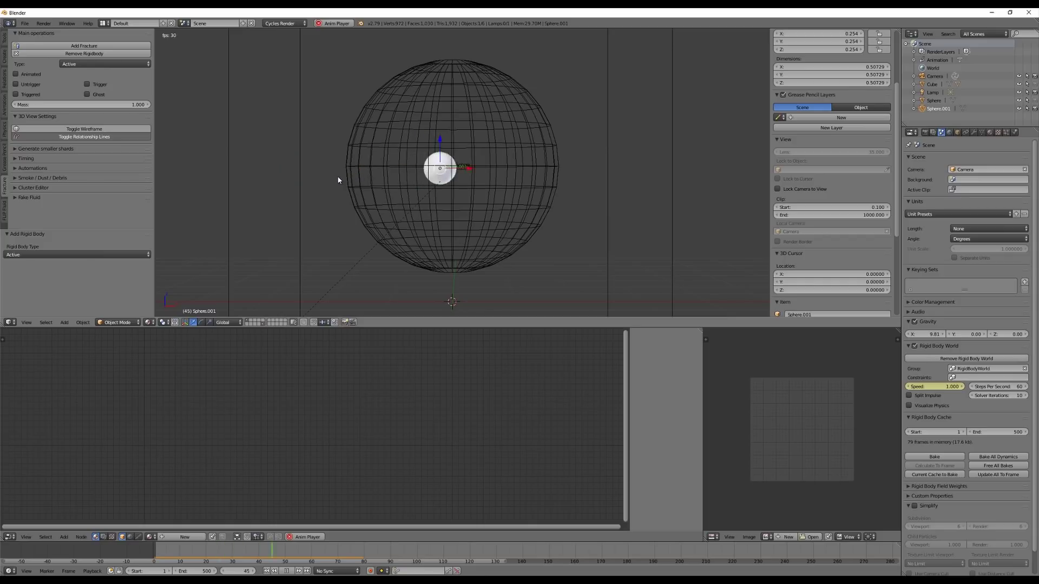
{"action": "key", "text": "alt+a"}
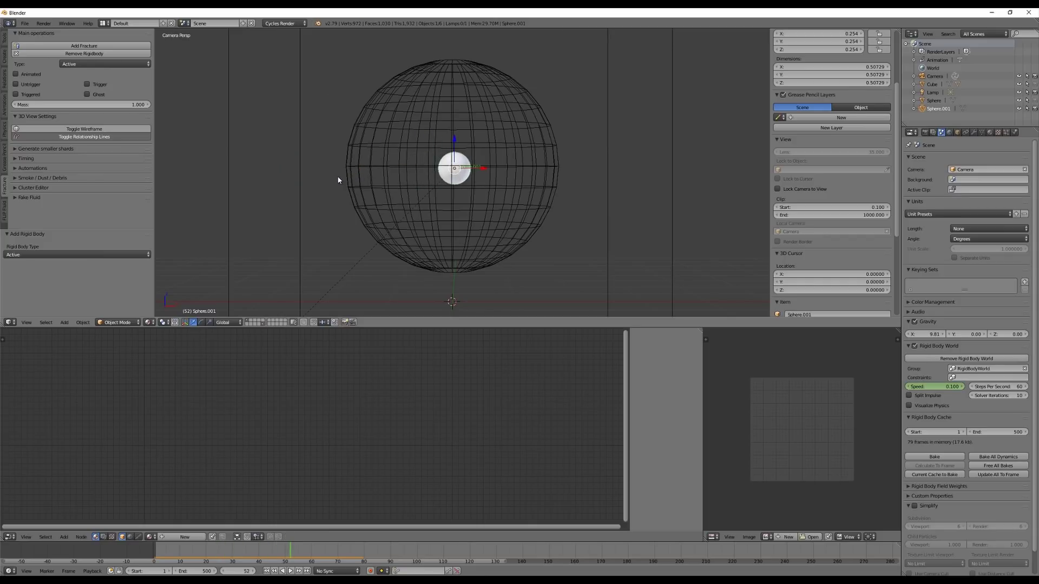
{"action": "key", "text": "alt+a"}
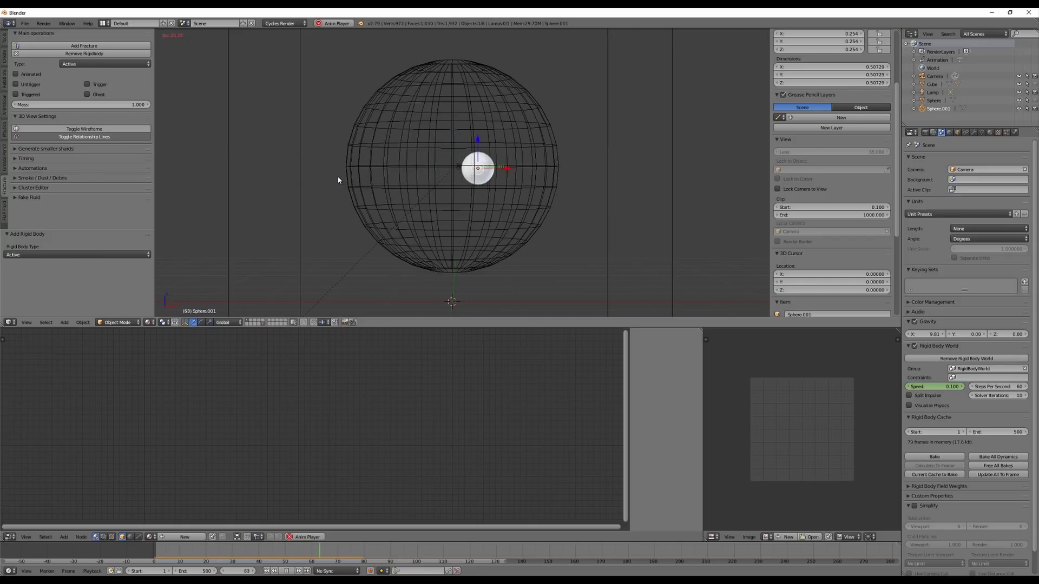
{"action": "key", "text": "alt+a"}
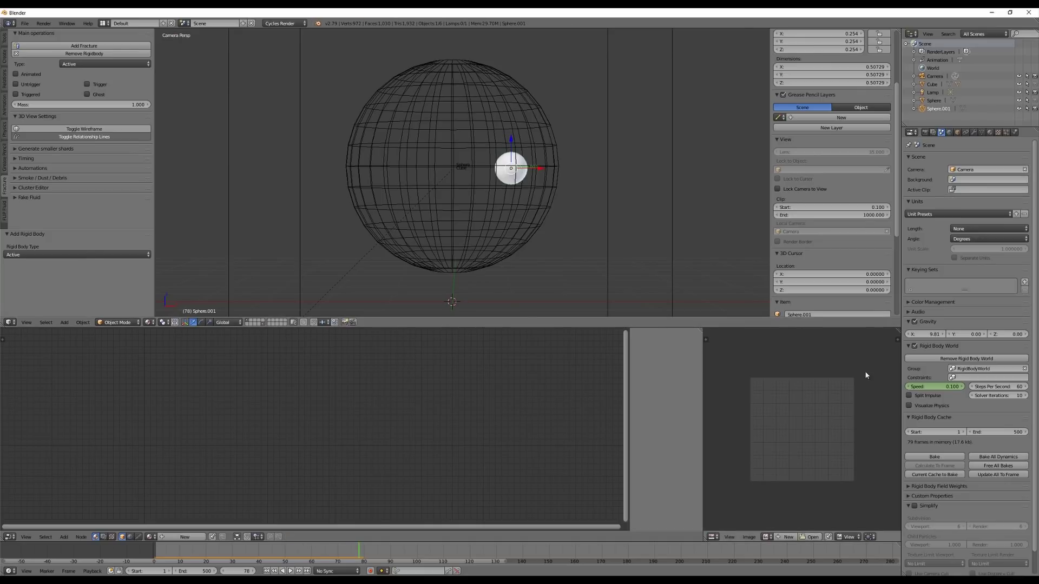
{"action": "key", "text": "i"}
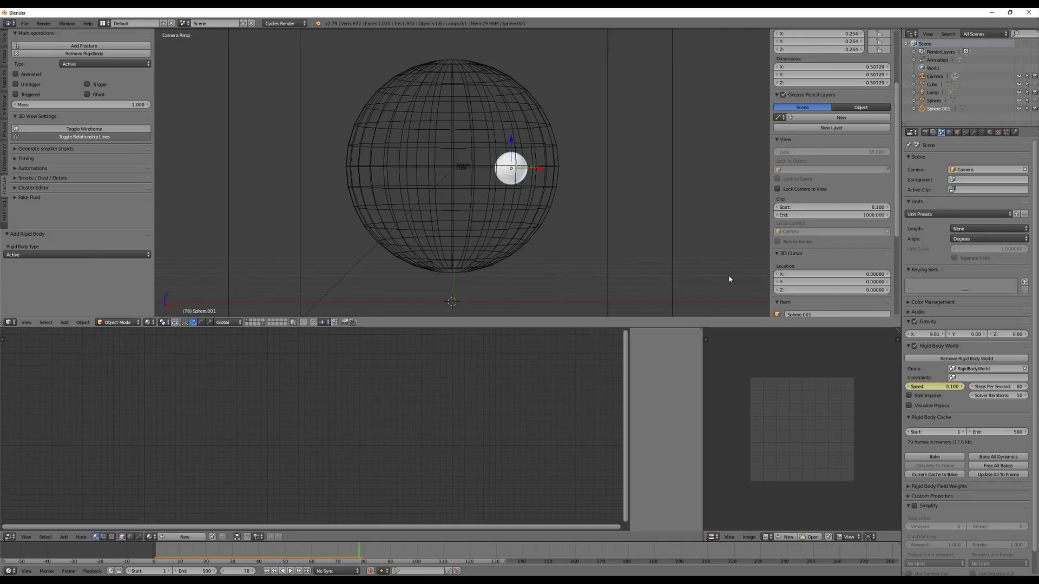
At frame 88 set Speed to 1 and keyframe it, then fit the camera view
{"action": "key", "text": "Right"}
{"action": "key", "text": "Right"}
{"action": "key", "text": "Right"}
{"action": "key", "text": "Right"}
{"action": "key", "text": "Right"}
{"action": "key", "text": "Right"}
{"action": "key", "text": "Right"}
{"action": "key", "text": "Right"}
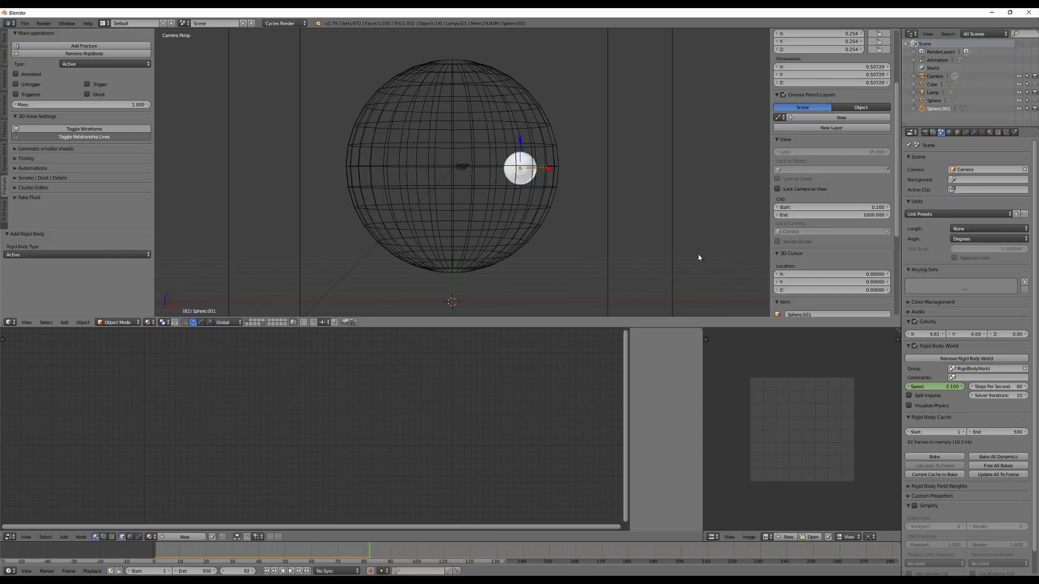
{"action": "key", "text": "Right"}
{"action": "key", "text": "Right"}
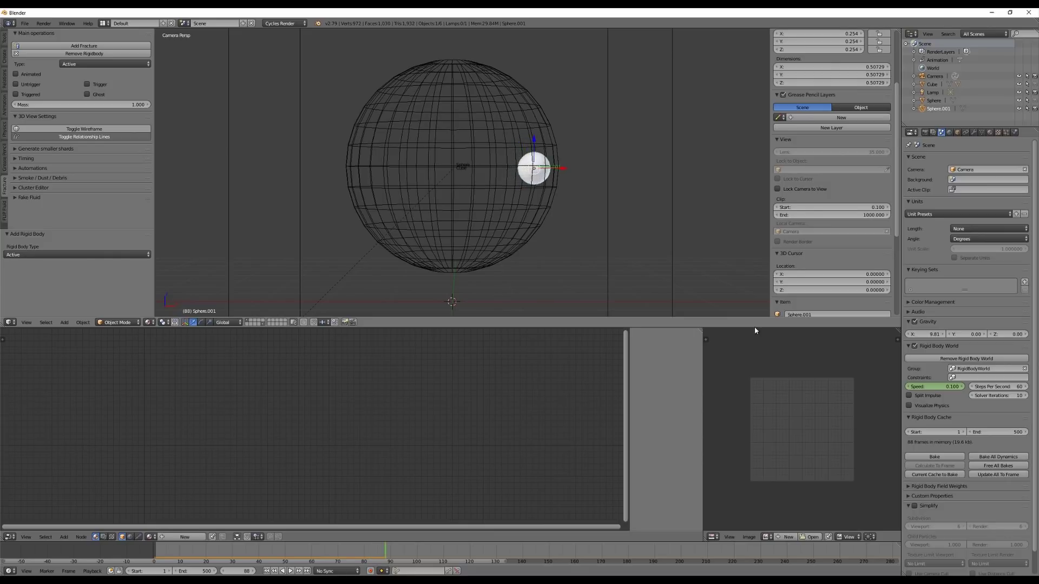
{"action": "left_click", "coordinate": [931, 387]}
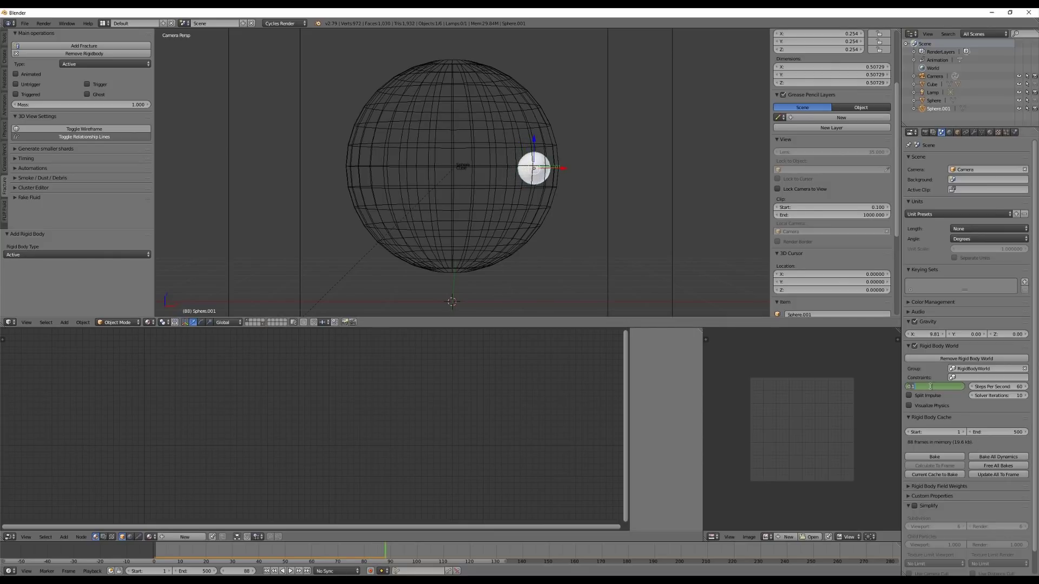
{"action": "type", "text": "1"}
{"action": "key", "text": "Return"}
{"action": "key", "text": "i"}
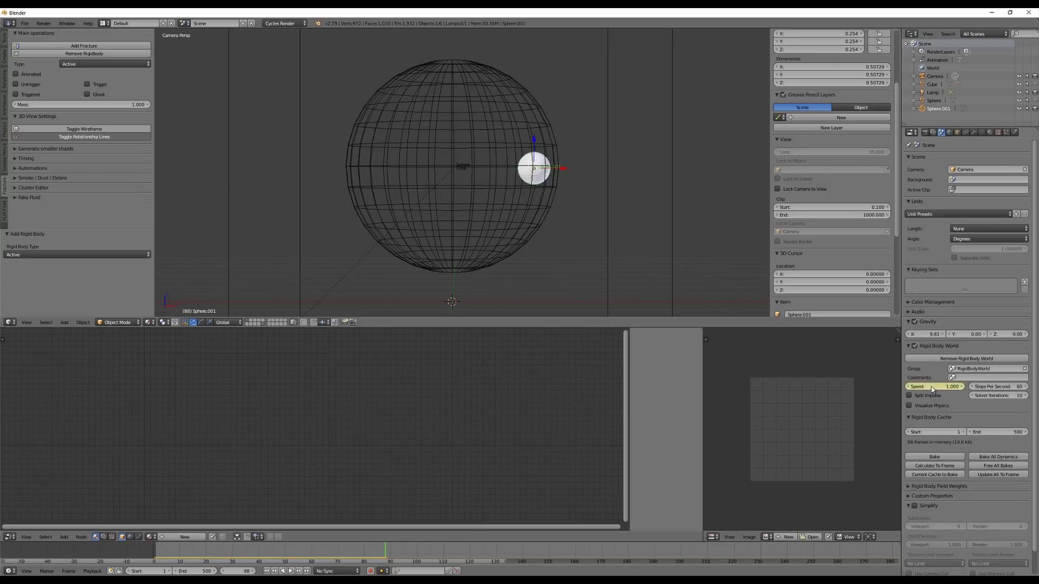
{"action": "key", "text": "Home"}
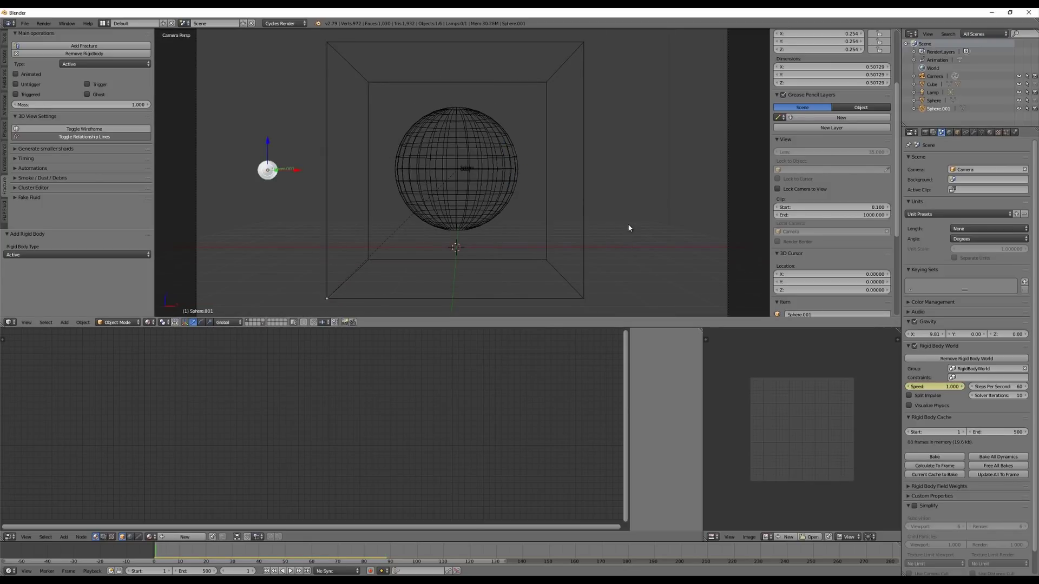
Play the full 500-frame timeline until the rigid body cache fills, then stop
{"action": "scroll", "coordinate": [628, 223], "scroll_direction": "down", "scroll_amount": 3}
{"action": "key", "text": "alt+a"}
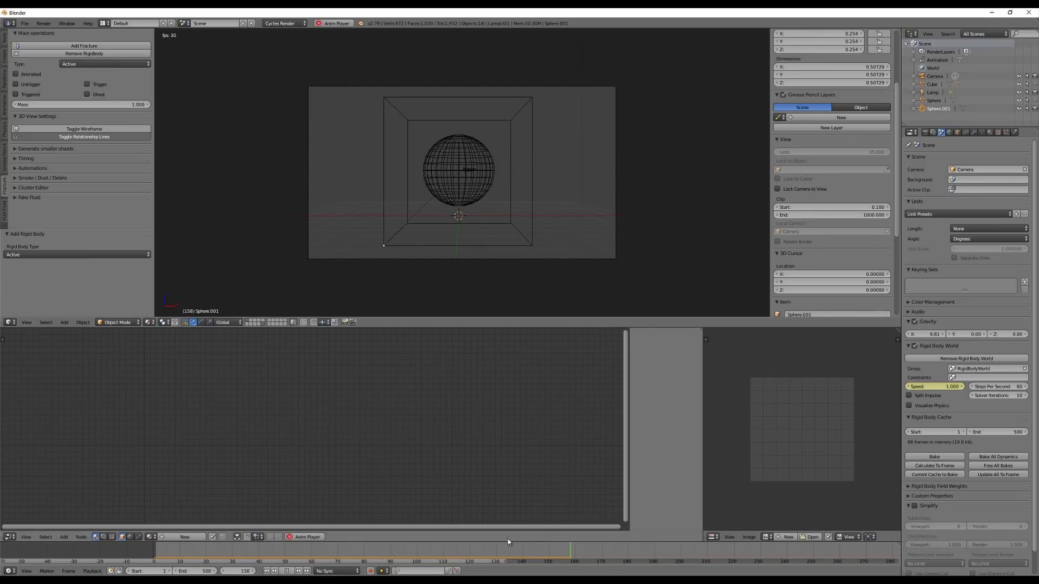
{"action": "left_click_drag", "start_coordinate": [506, 563], "coordinate": [872, 573]}
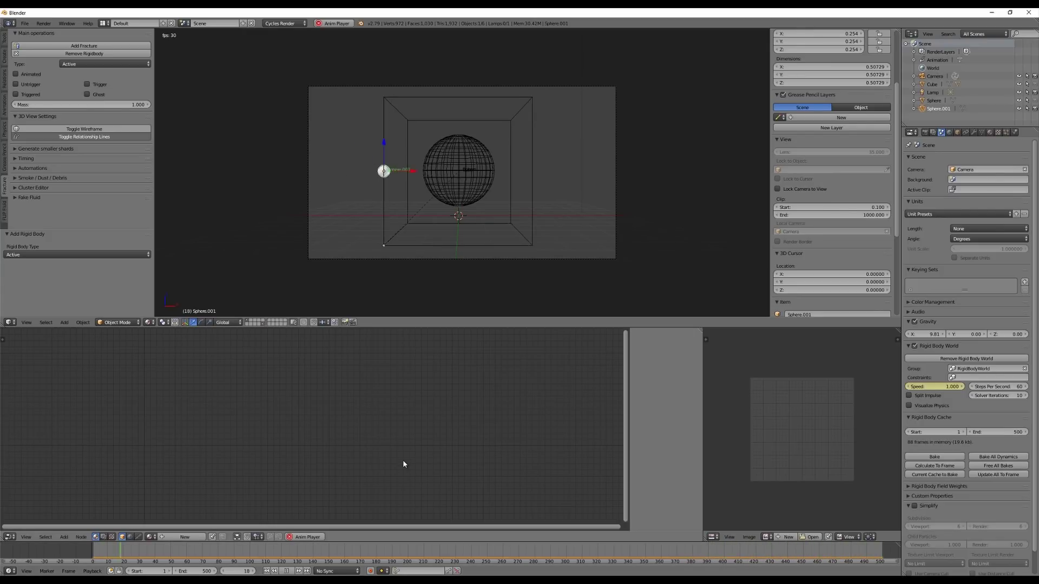
{"action": "key", "text": "alt+a"}
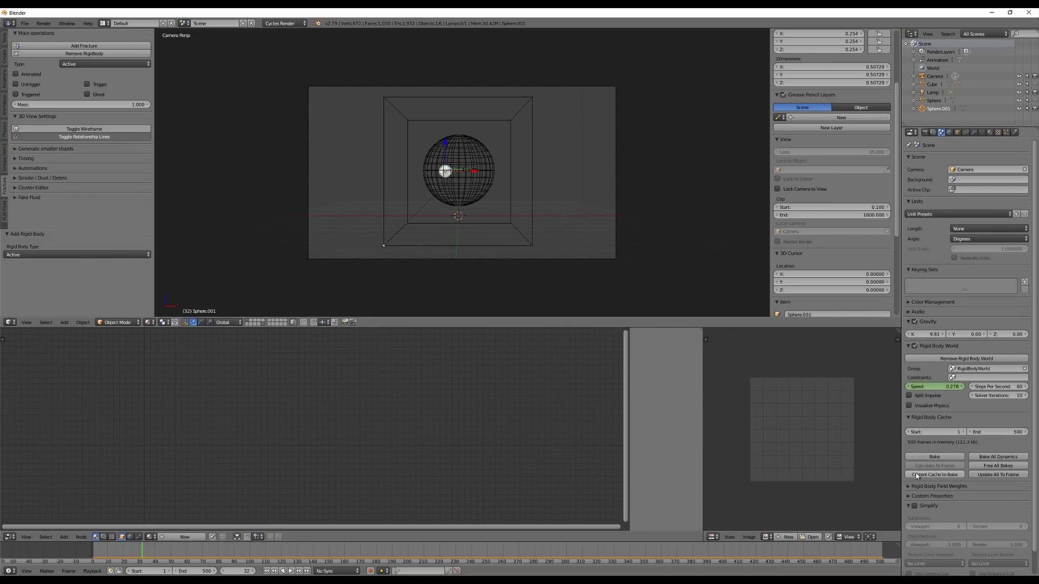
Bake the current rigid body cache and rewind to frame 1
{"action": "left_click", "coordinate": [941, 475]}
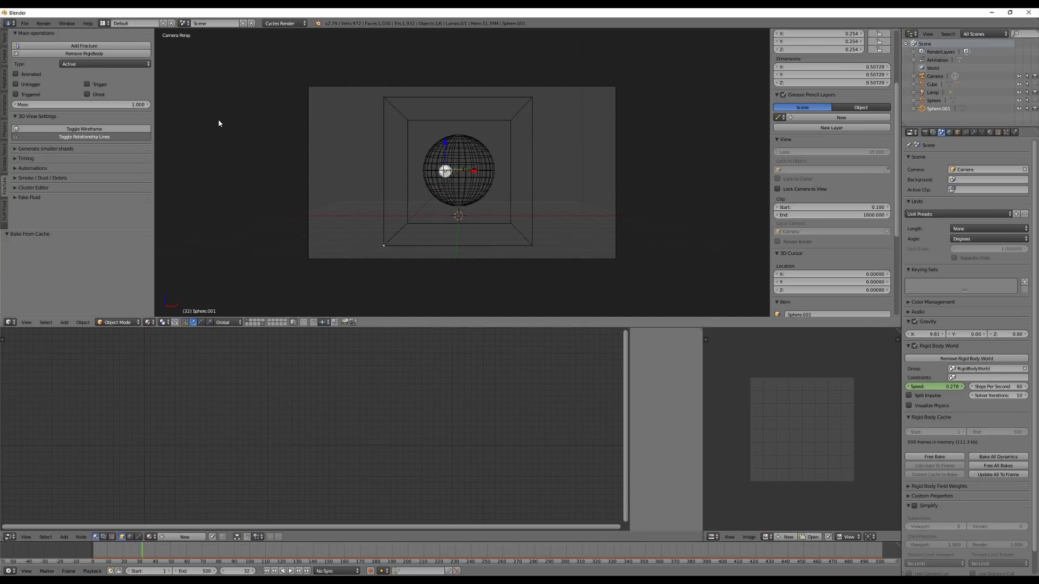
{"action": "key", "text": "shift+Left"}
Use File > Save As, renaming untitled.blend to SlowMo.blend, and save
{"action": "left_click", "coordinate": [25, 23]}
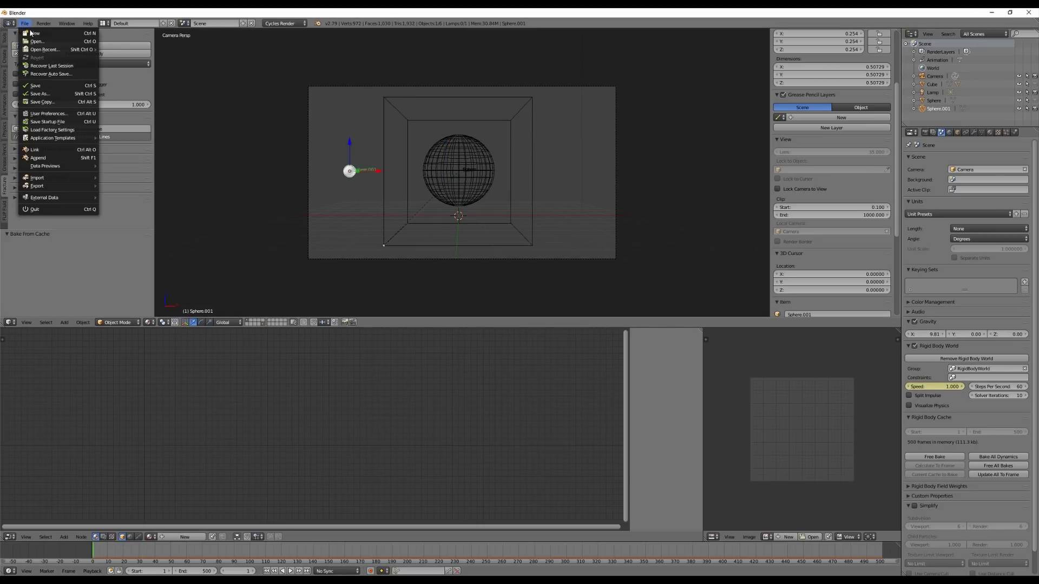
{"action": "left_click", "coordinate": [60, 94]}
{"action": "left_click", "coordinate": [115, 54]}
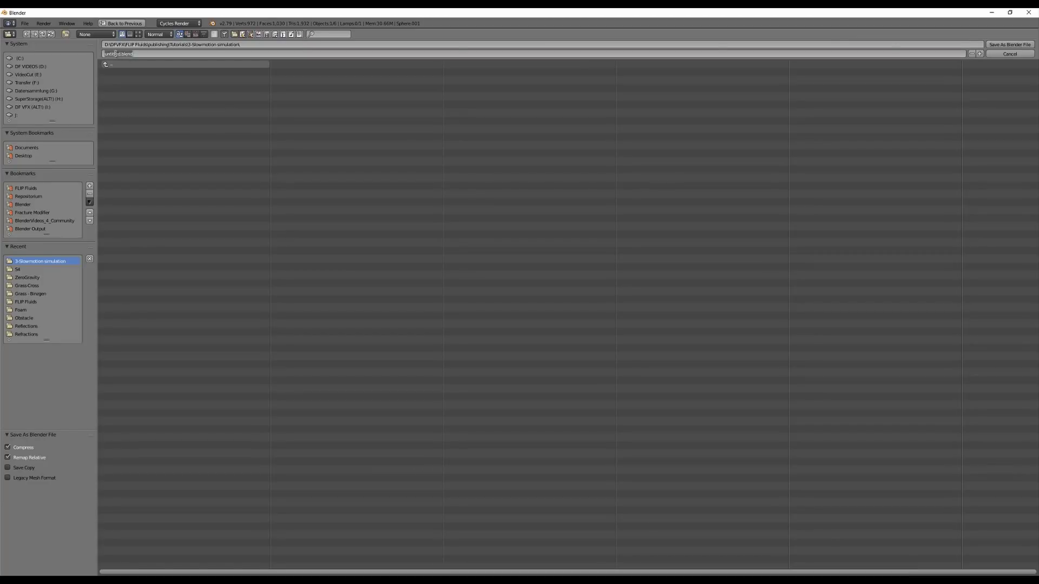
{"action": "left_click_drag", "start_coordinate": [120, 53], "coordinate": [86, 52]}
{"action": "type", "text": "S1"}
{"action": "left_click", "coordinate": [87, 56]}
{"action": "left_click", "coordinate": [1004, 45]}
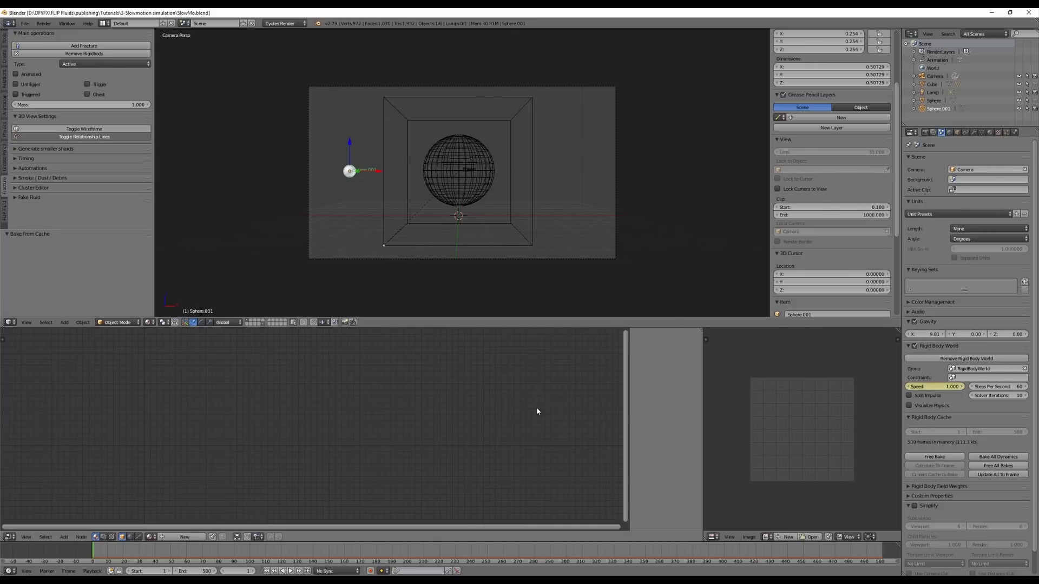
In the Graph Editor, select and copy all keyframes of the Time Scale speed curve
{"action": "left_click", "coordinate": [10, 537]}
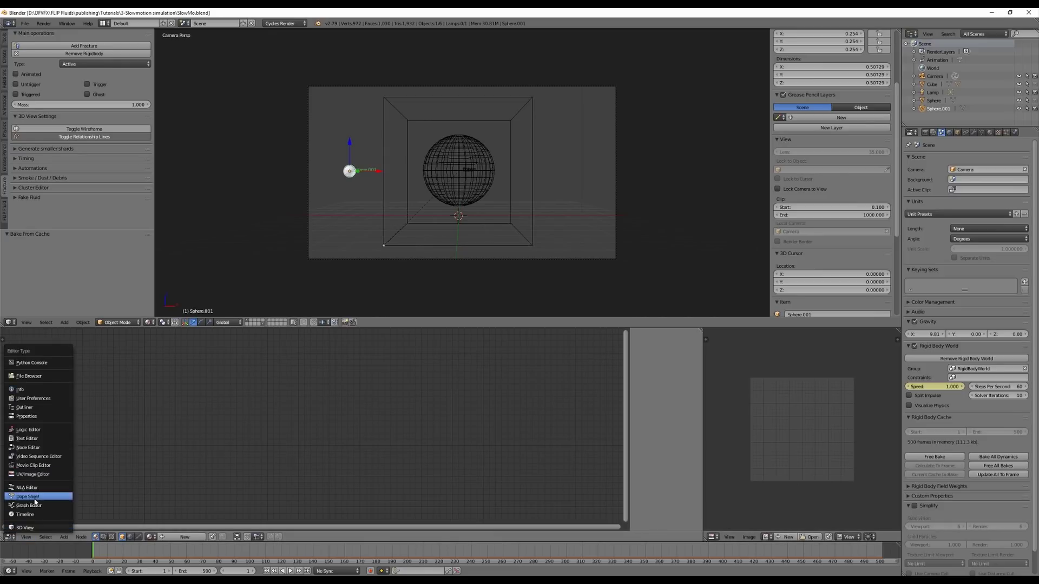
{"action": "left_click", "coordinate": [60, 506]}
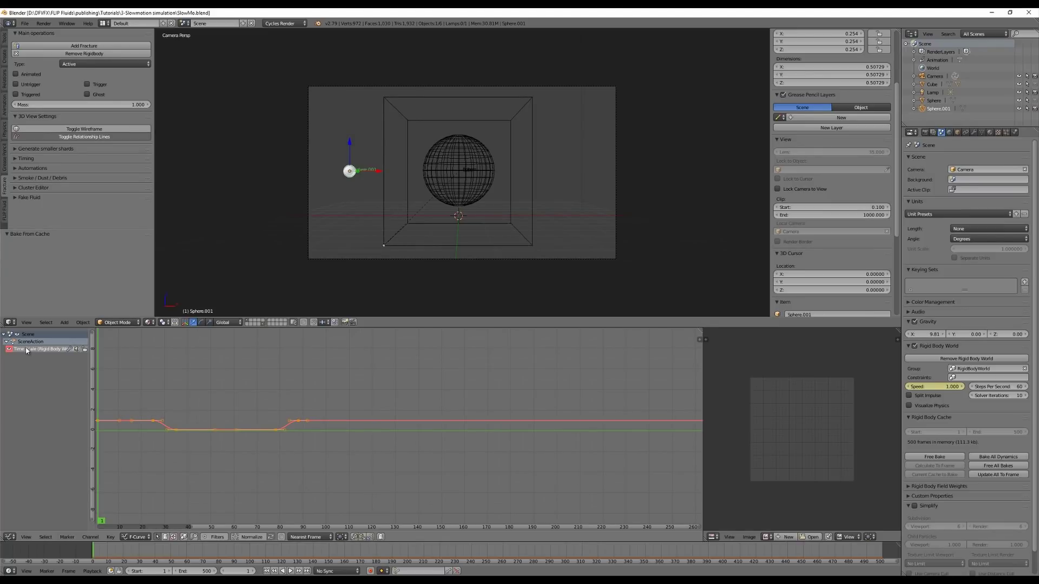
{"action": "key", "text": "a"}
{"action": "key", "text": "a"}
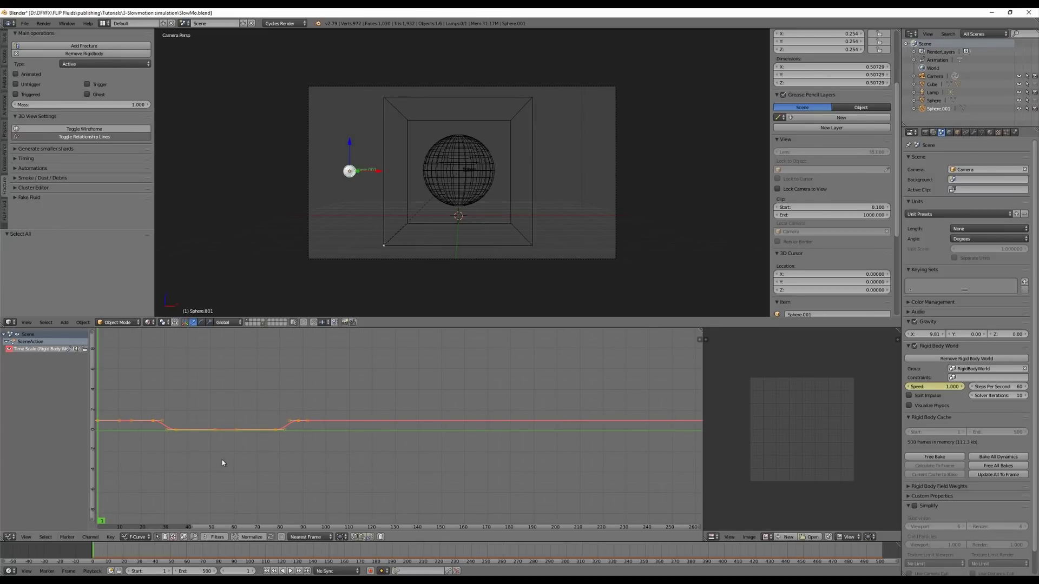
{"action": "left_click", "coordinate": [355, 537]}
Keyframe the cube domain's Speed and paste the copied keys onto its curve
{"action": "right_click", "coordinate": [497, 101]}
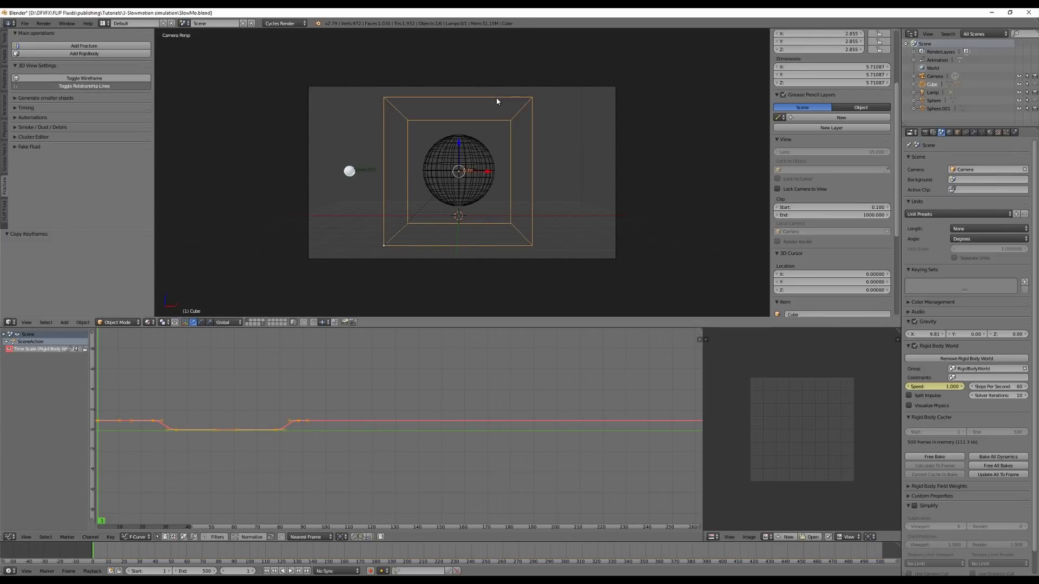
{"action": "left_click", "coordinate": [1016, 133]}
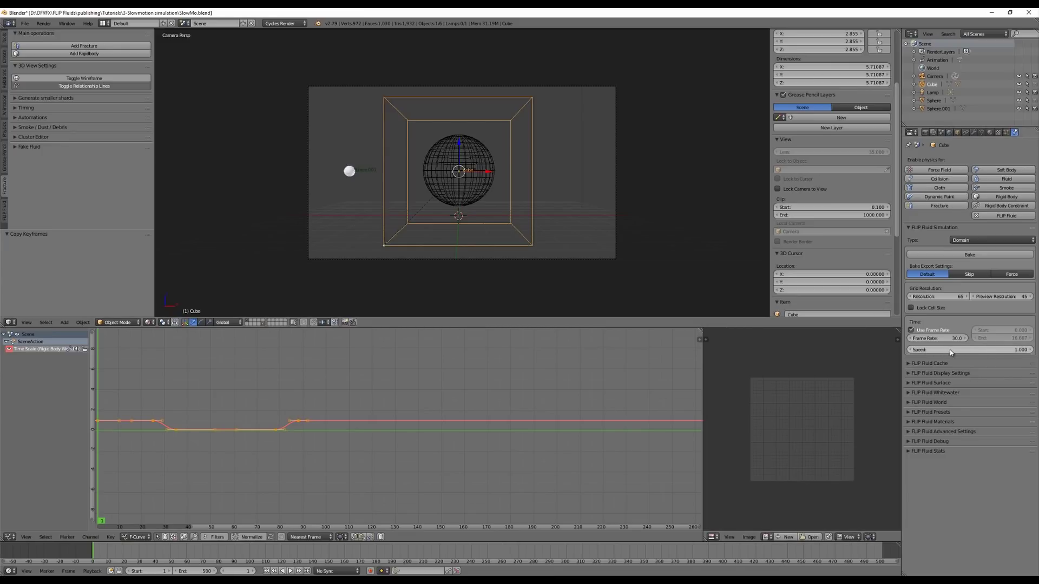
{"action": "key", "text": "i"}
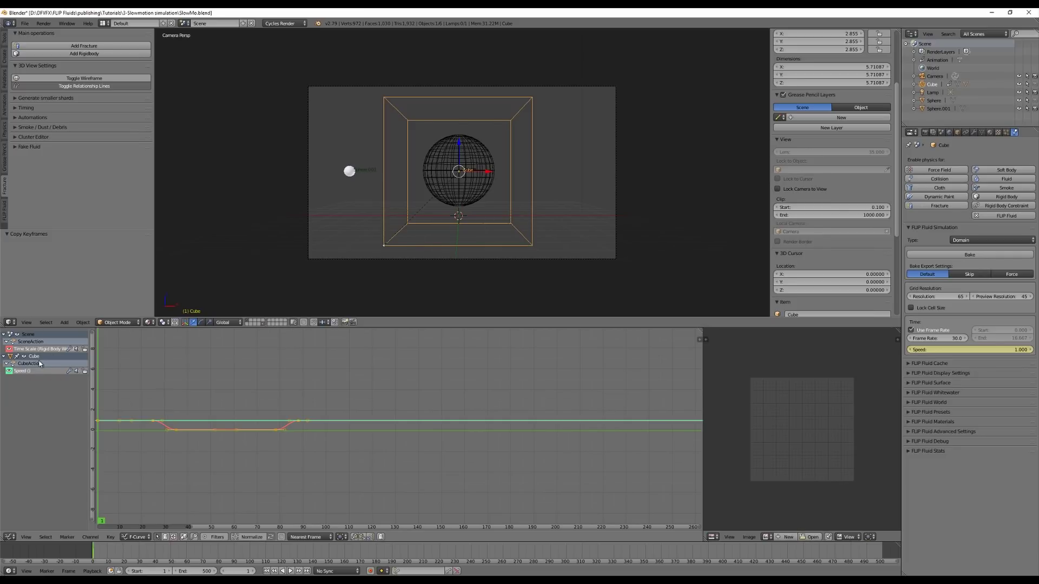
{"action": "left_click", "coordinate": [23, 372]}
{"action": "left_click", "coordinate": [381, 537]}
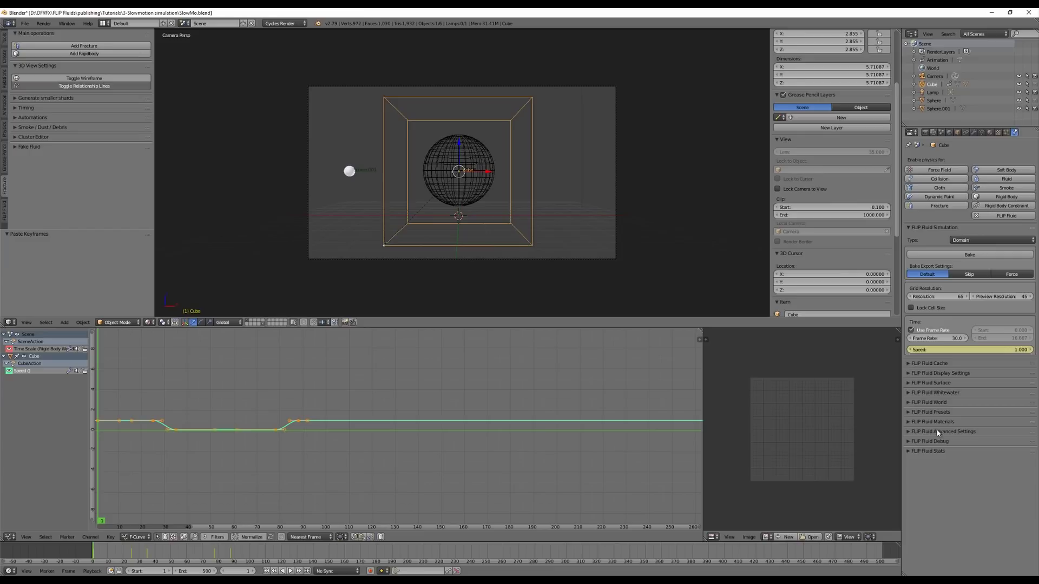
Set the domain's FLIP Fluid World gravity to Custom with Z at 0
{"action": "left_click", "coordinate": [914, 402]}
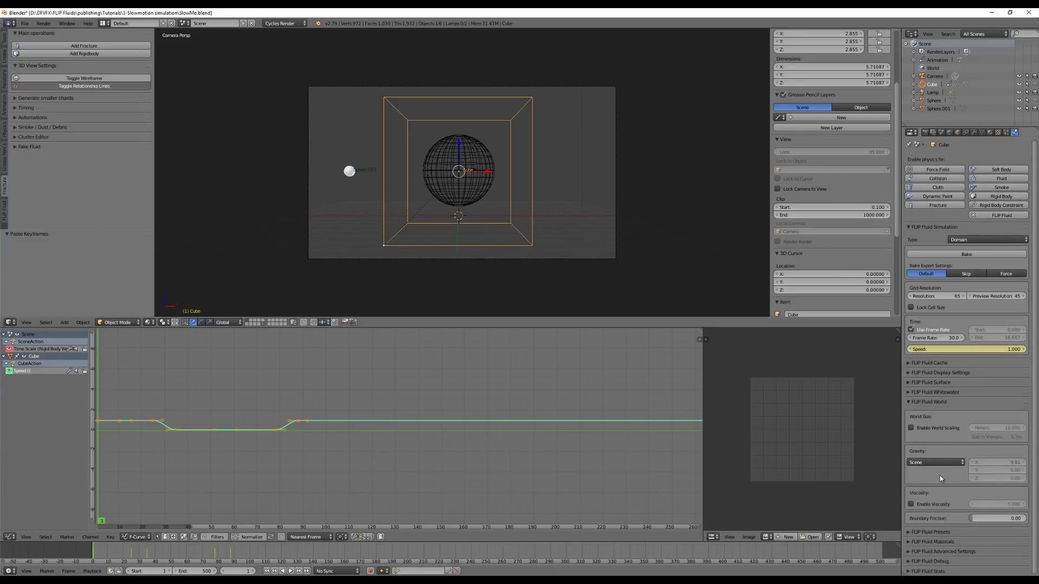
{"action": "left_click", "coordinate": [929, 464]}
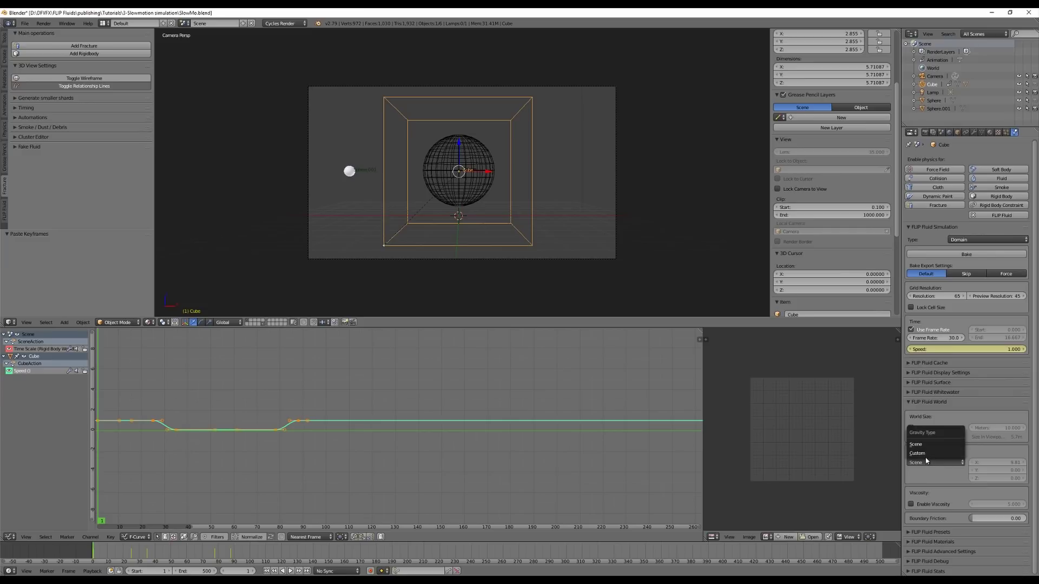
{"action": "left_click", "coordinate": [918, 454]}
{"action": "left_click", "coordinate": [1002, 477]}
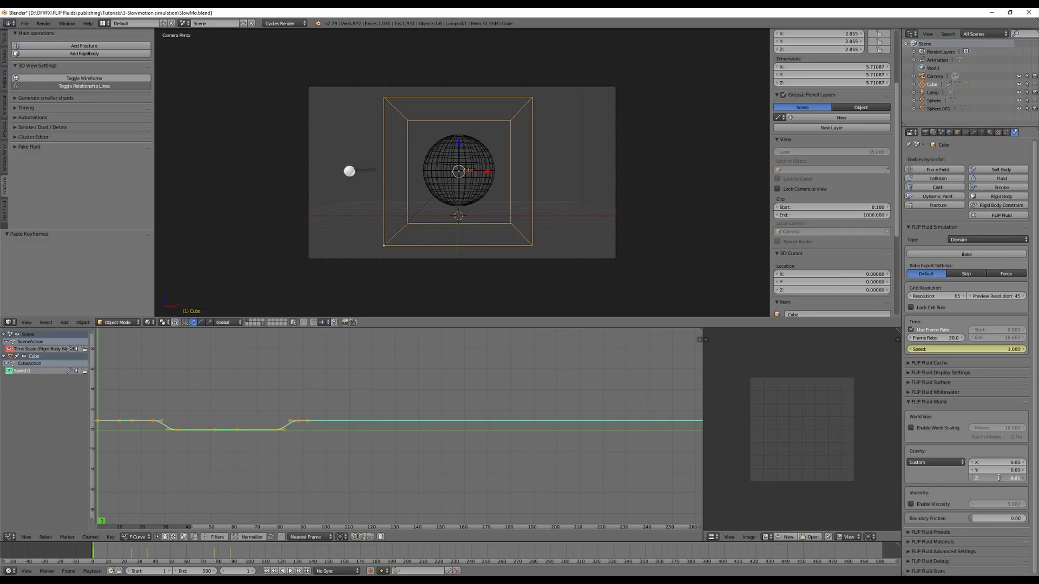
{"action": "type", "text": "0"}
{"action": "key", "text": "Return"}
Enable world scaling with a world size of 20 meters
{"action": "left_click", "coordinate": [912, 429]}
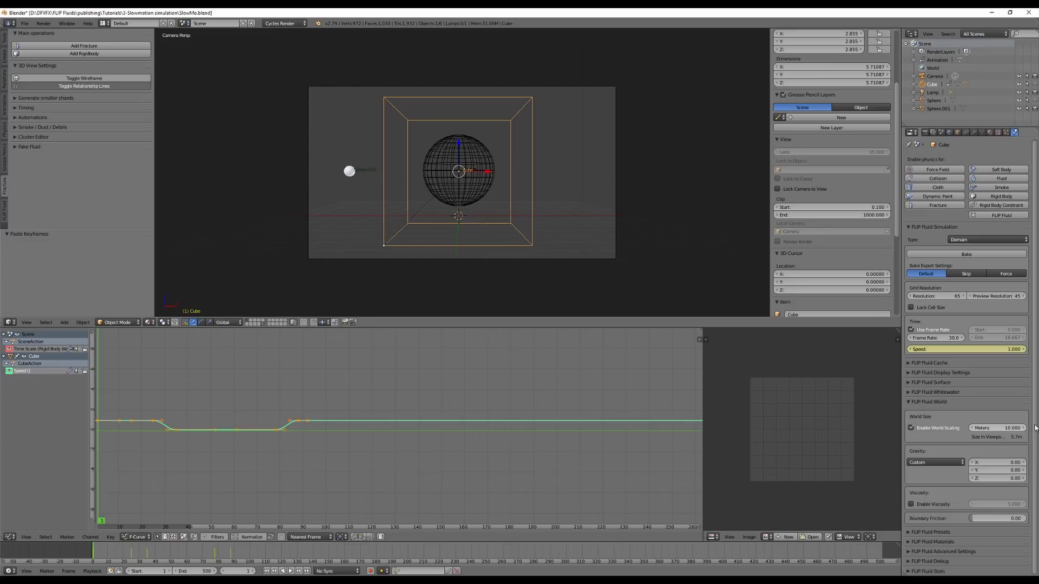
{"action": "left_click", "coordinate": [1000, 428]}
{"action": "type", "text": "20"}
{"action": "key", "text": "Return"}
Enable the whitewater simulation with foam particles turned off
{"action": "left_click", "coordinate": [911, 402]}
{"action": "left_click", "coordinate": [908, 393]}
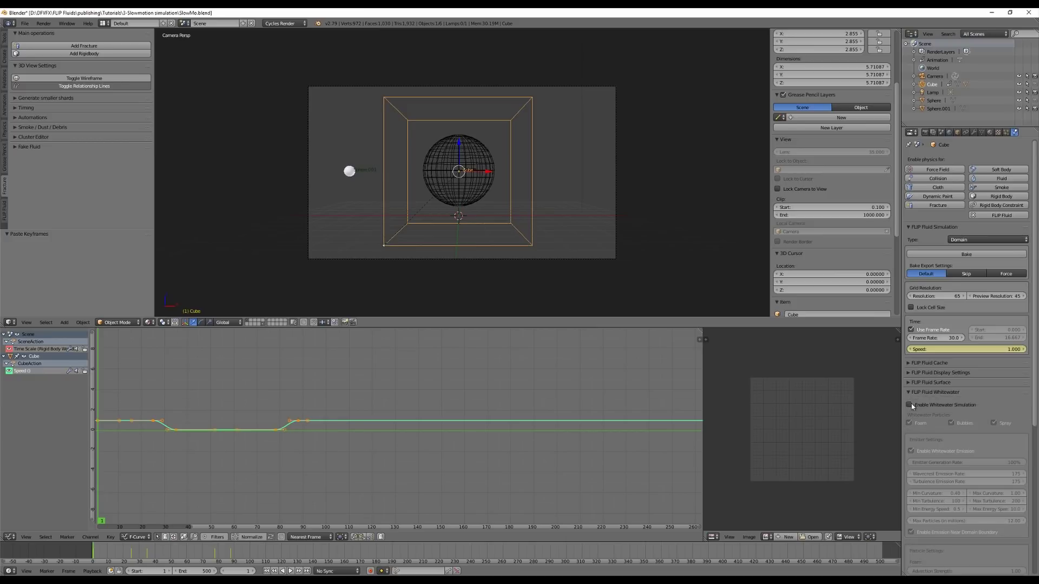
{"action": "left_click", "coordinate": [910, 405]}
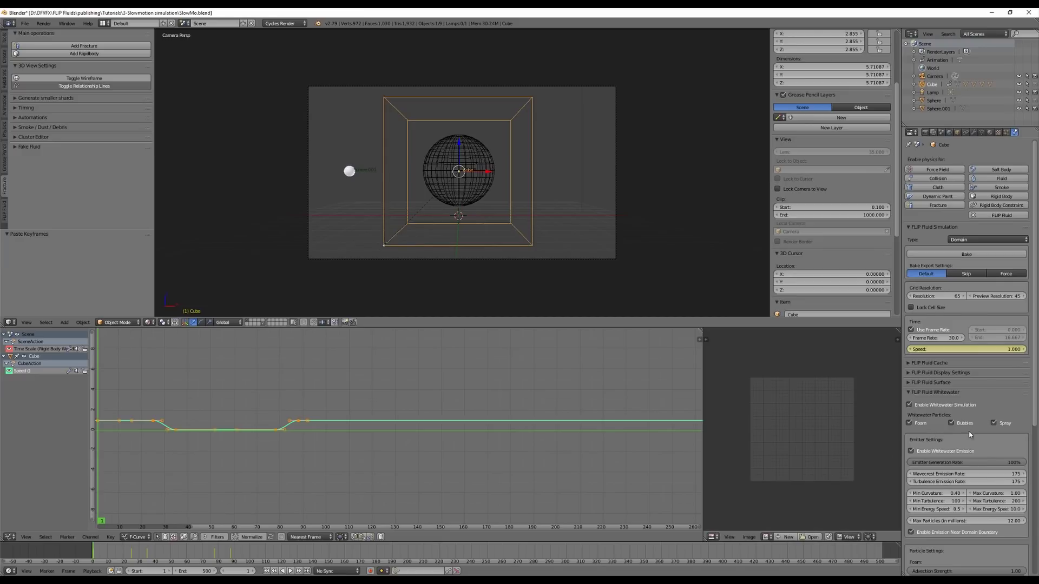
{"action": "left_click", "coordinate": [910, 423]}
{"action": "left_click", "coordinate": [908, 394]}
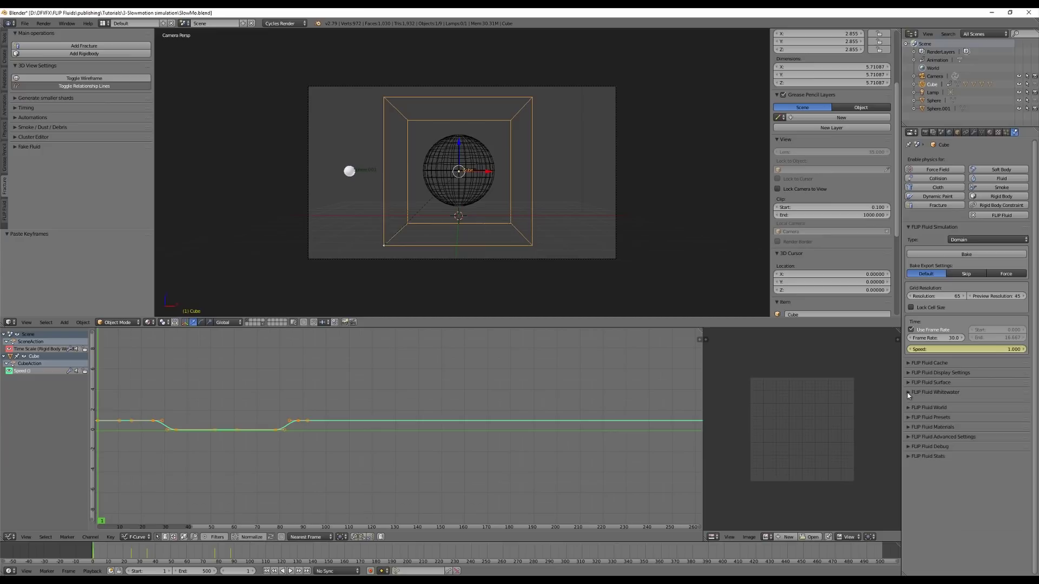
{"action": "left_click", "coordinate": [909, 383]}
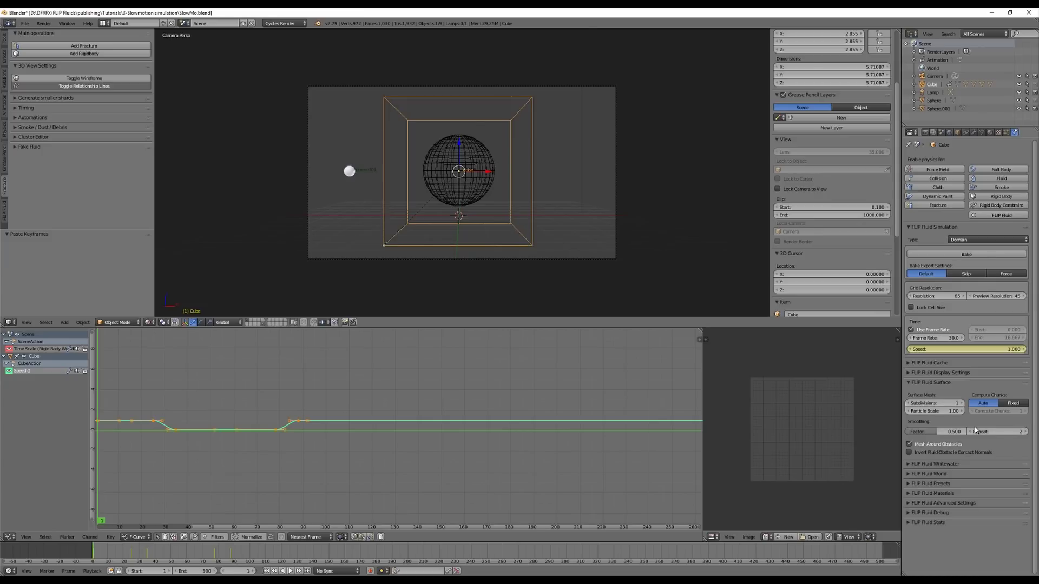
{"action": "left_click", "coordinate": [909, 383]}
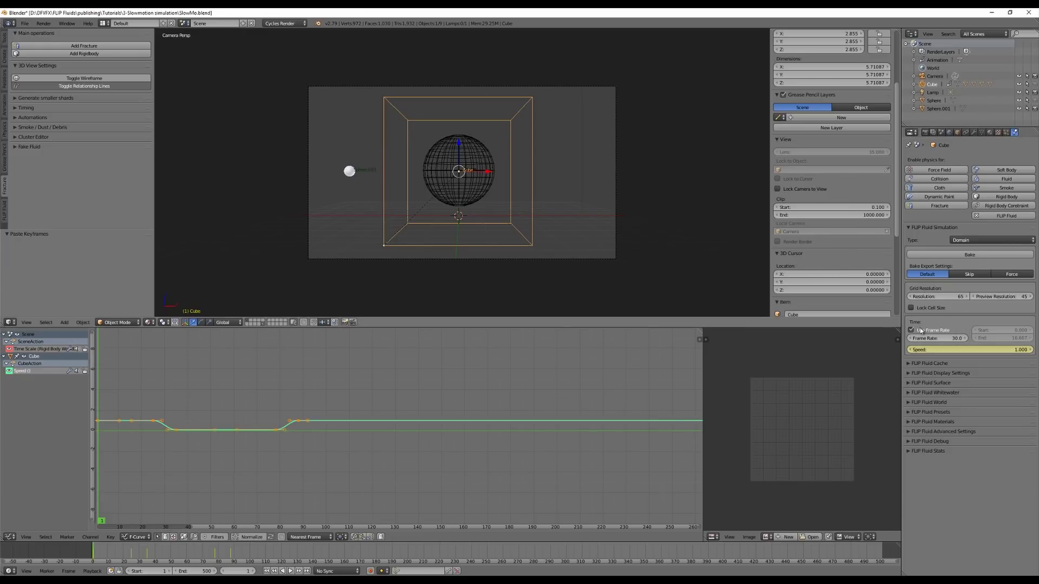
Set the domain grid resolution to 100 and save over the blend file
{"action": "left_click", "coordinate": [943, 295]}
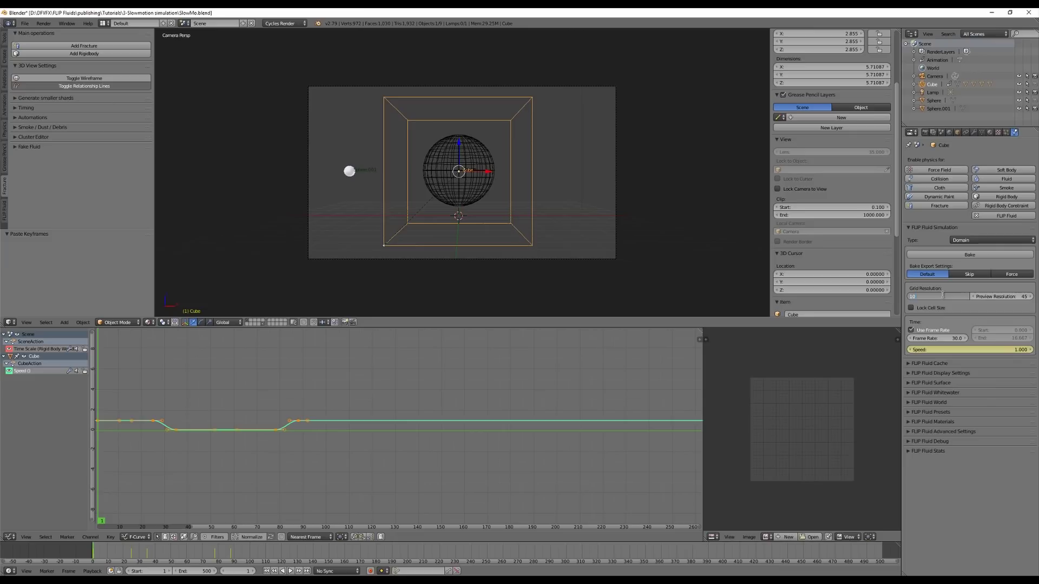
{"action": "key", "text": "Return"}
{"action": "key", "text": "ctrl+s"}
{"action": "left_click", "coordinate": [613, 222]}
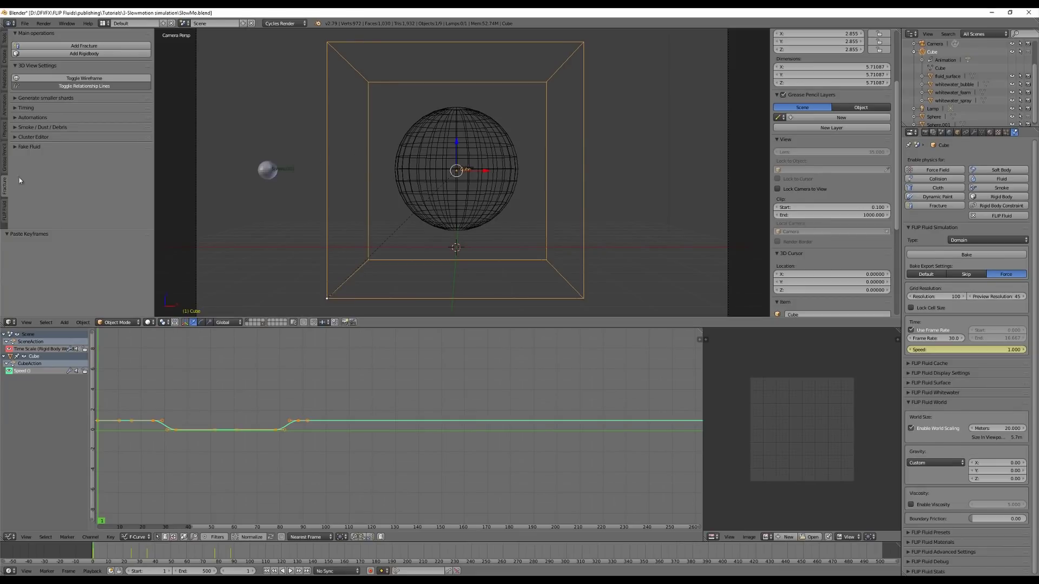
Turn on Export Animated Mesh for Sphere.001, then reselect the Cube domain
{"action": "right_click", "coordinate": [267, 173]}
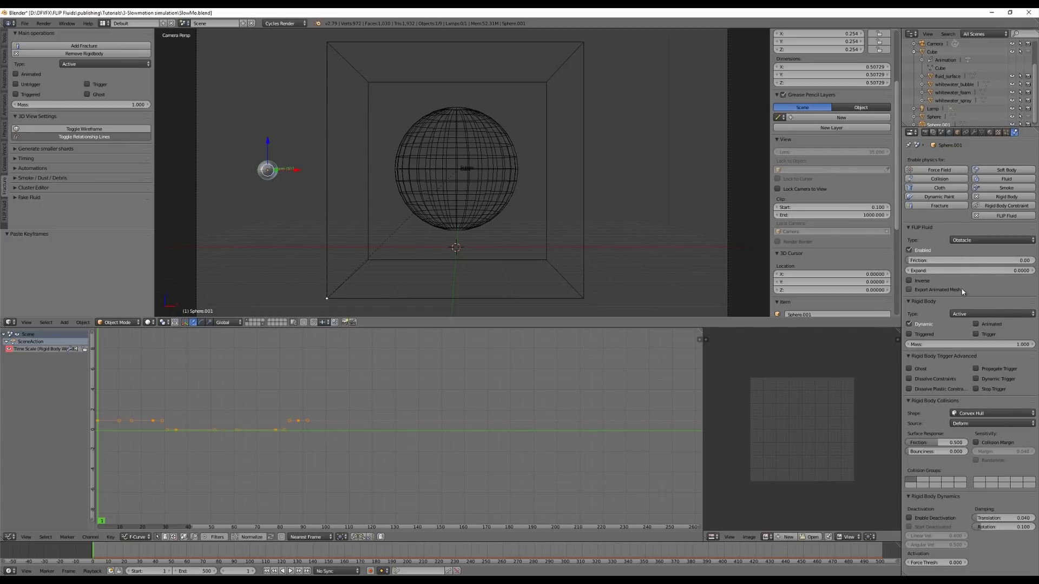
{"action": "left_click", "coordinate": [910, 290]}
{"action": "right_click", "coordinate": [476, 85]}
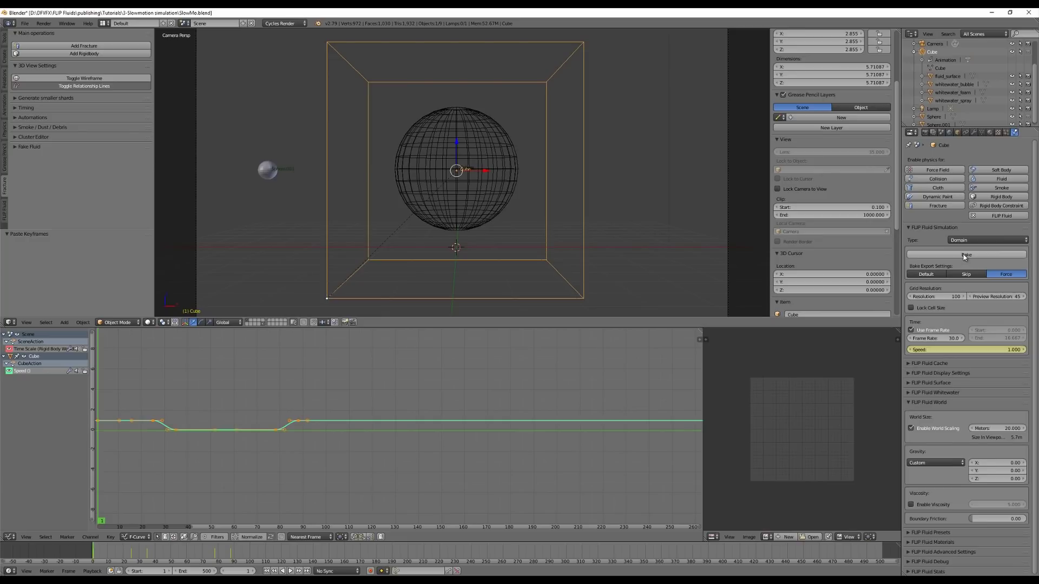
Bake with Default export settings, stop around frame 173, and play the result
{"action": "left_click", "coordinate": [943, 273]}
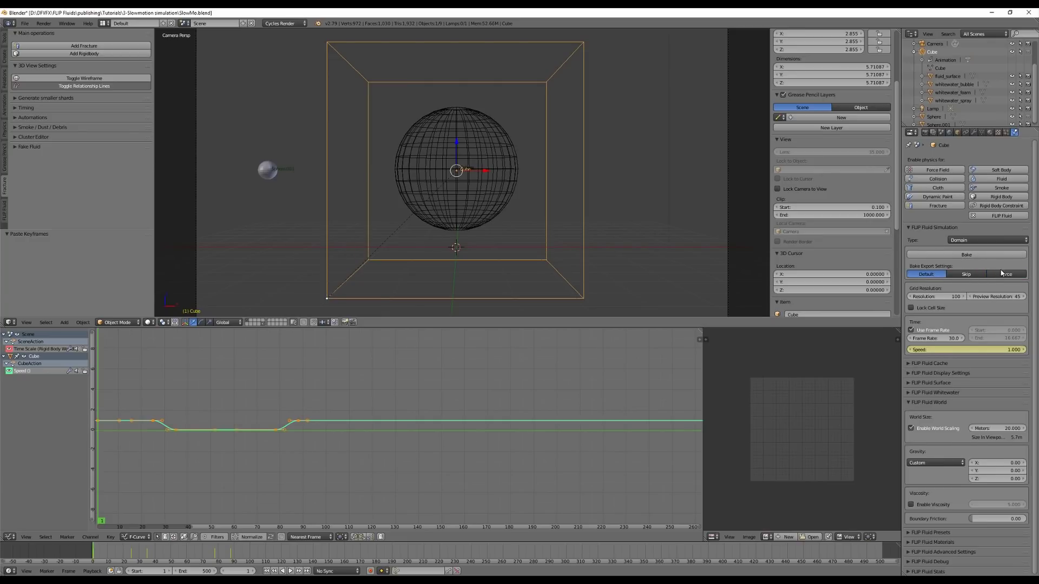
{"action": "left_click", "coordinate": [990, 254]}
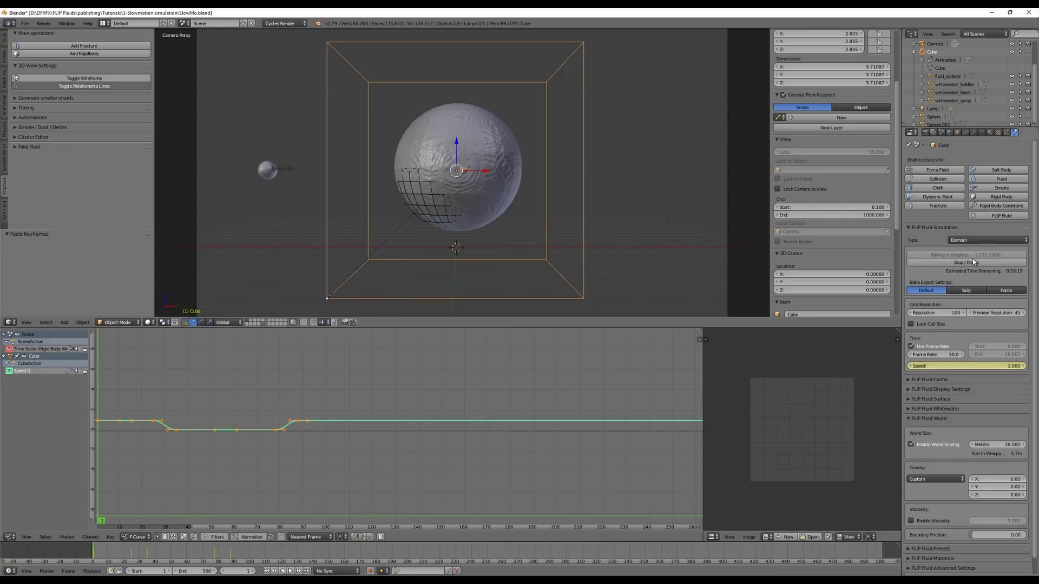
{"action": "left_click", "coordinate": [958, 263]}
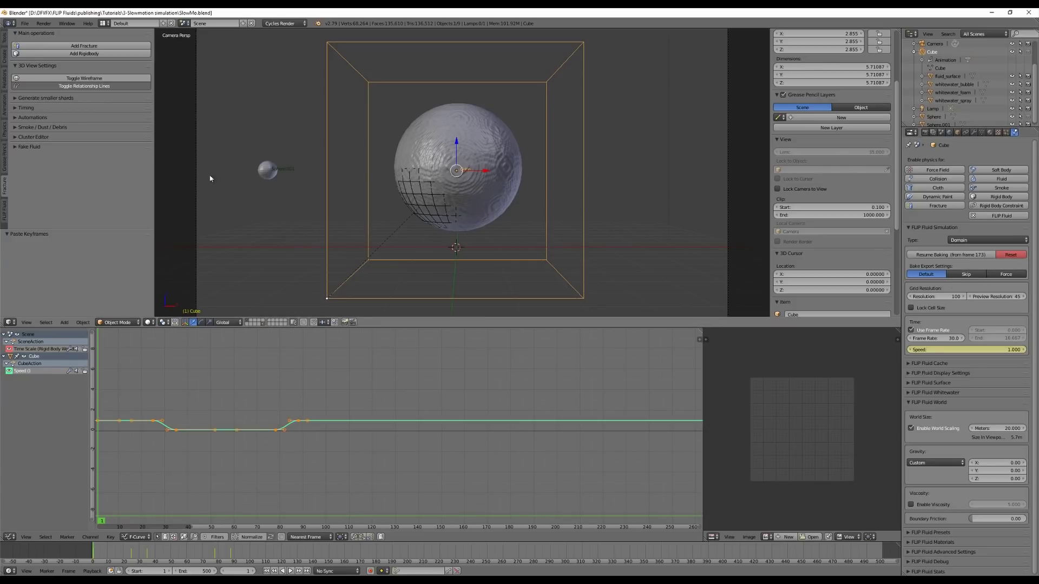
{"action": "key", "text": "alt+a"}
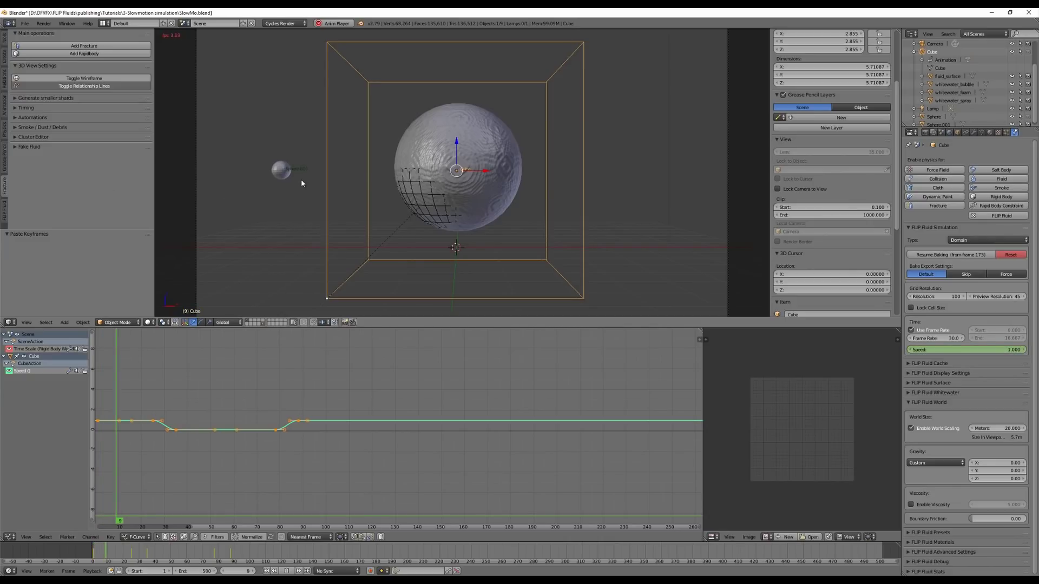
Stop playback, reload the baked fluid frame, and jump back to frame 1
{"action": "key", "text": "alt+a"}
{"action": "left_click", "coordinate": [4, 219]}
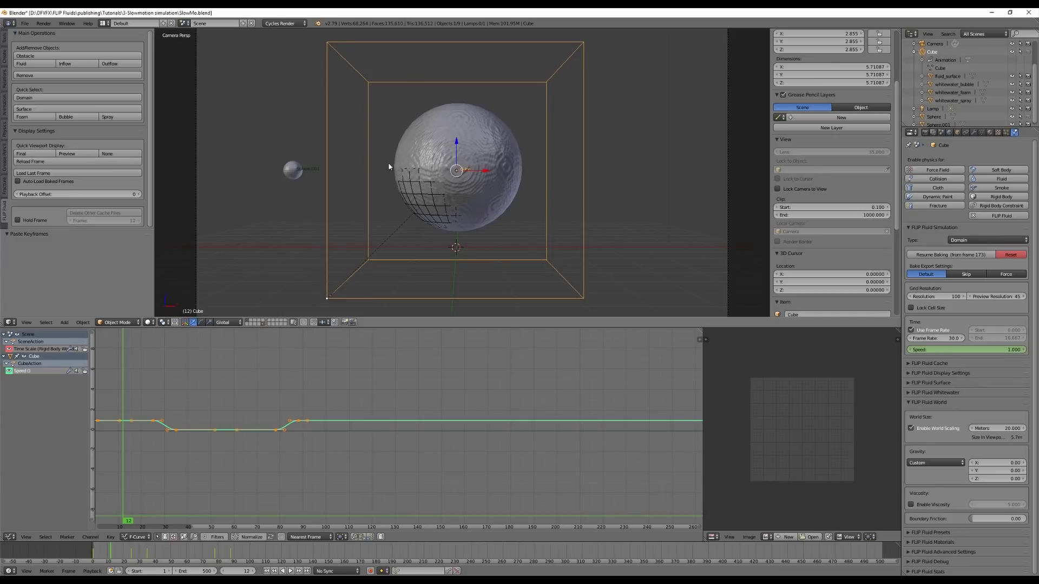
{"action": "left_click", "coordinate": [75, 162]}
{"action": "key", "text": "shift+Left"}
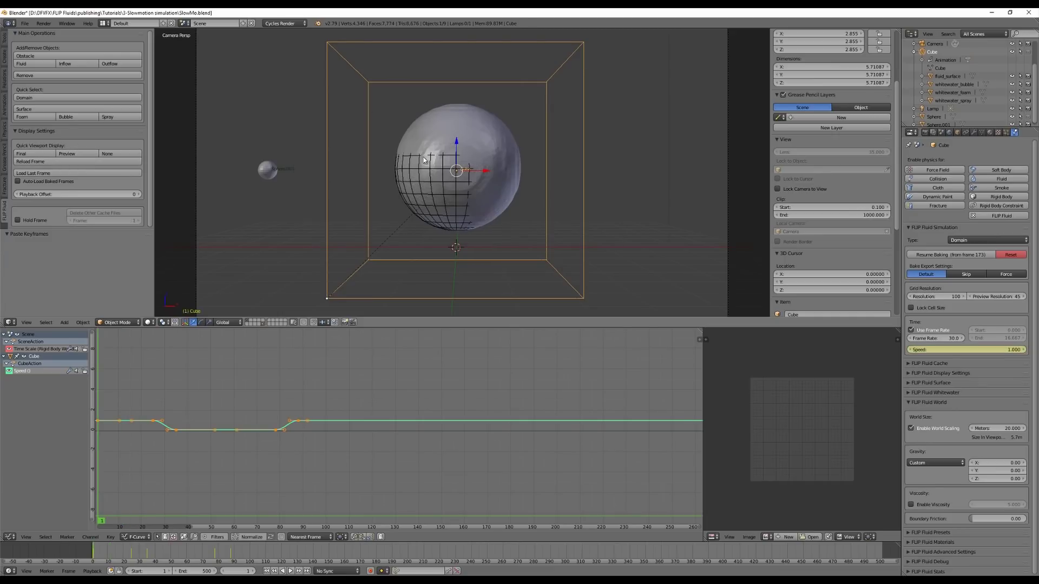
Replay the baked animation in wireframe shading, then return to frame 1
{"action": "key", "text": "alt+a"}
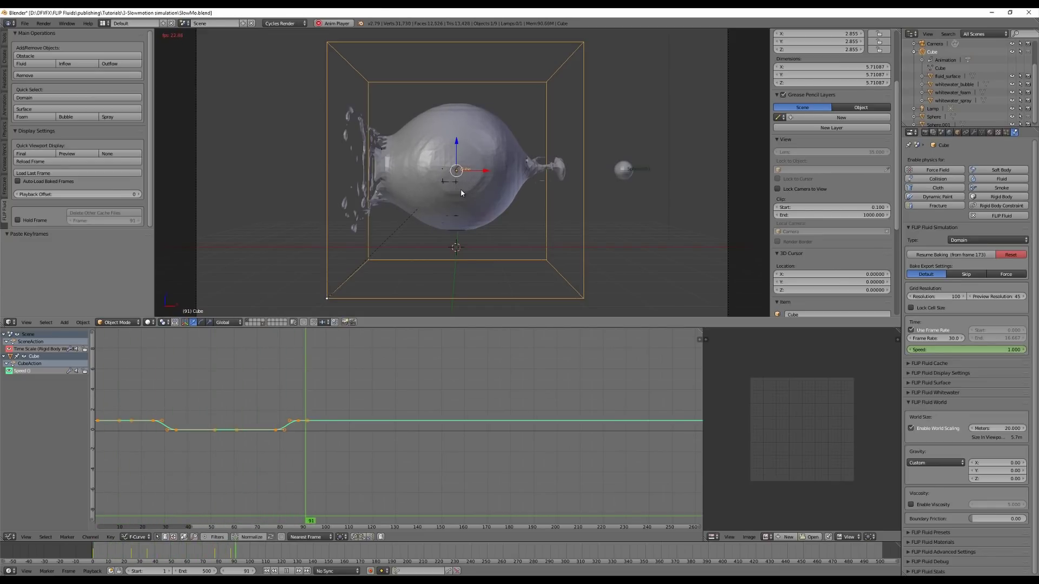
{"action": "key", "text": "Escape"}
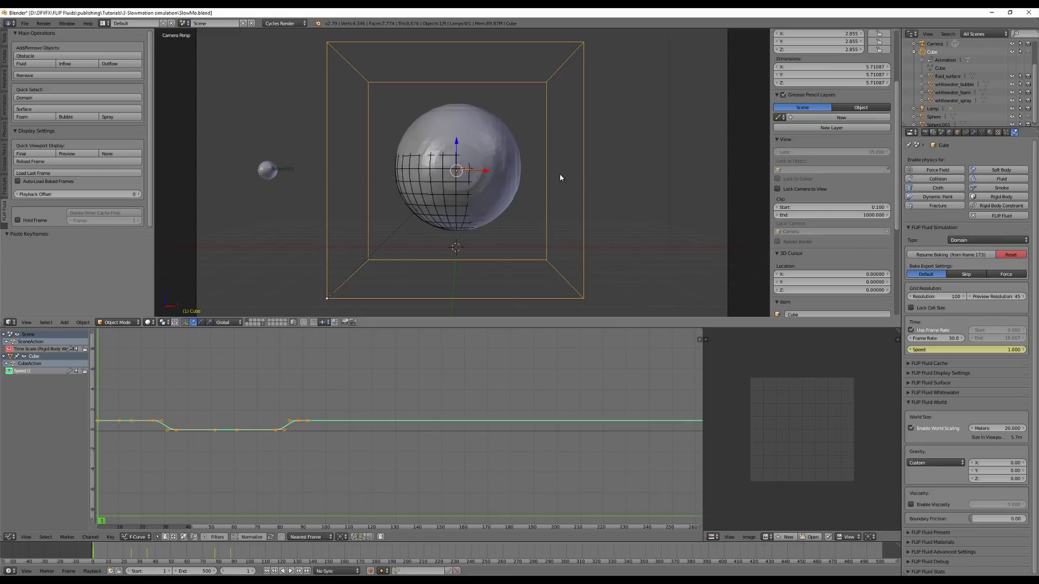
{"action": "key", "text": "z"}
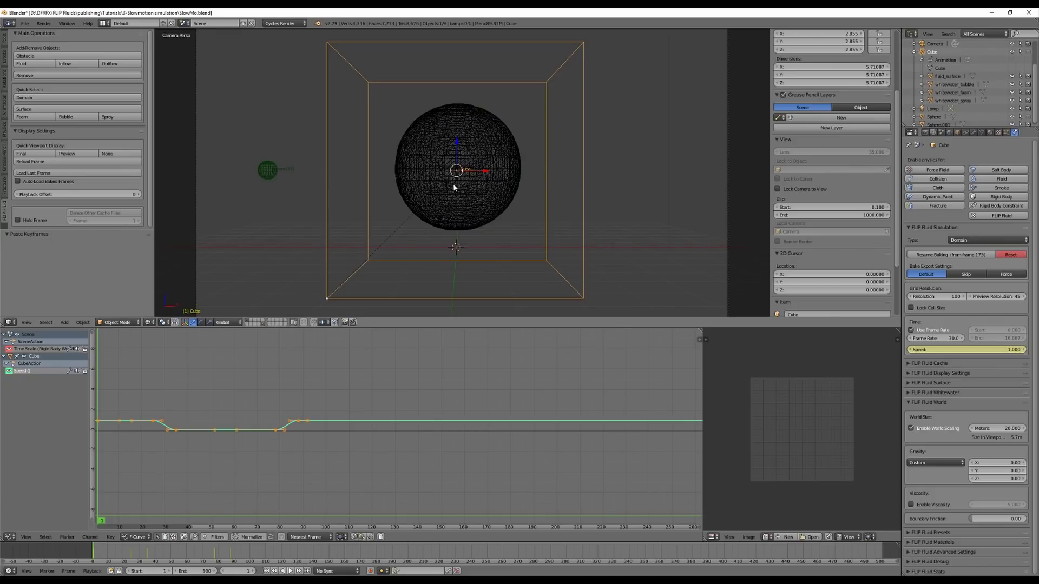
{"action": "scroll", "coordinate": [453, 184], "scroll_direction": "up", "scroll_amount": 3}
{"action": "key", "text": "alt+a"}
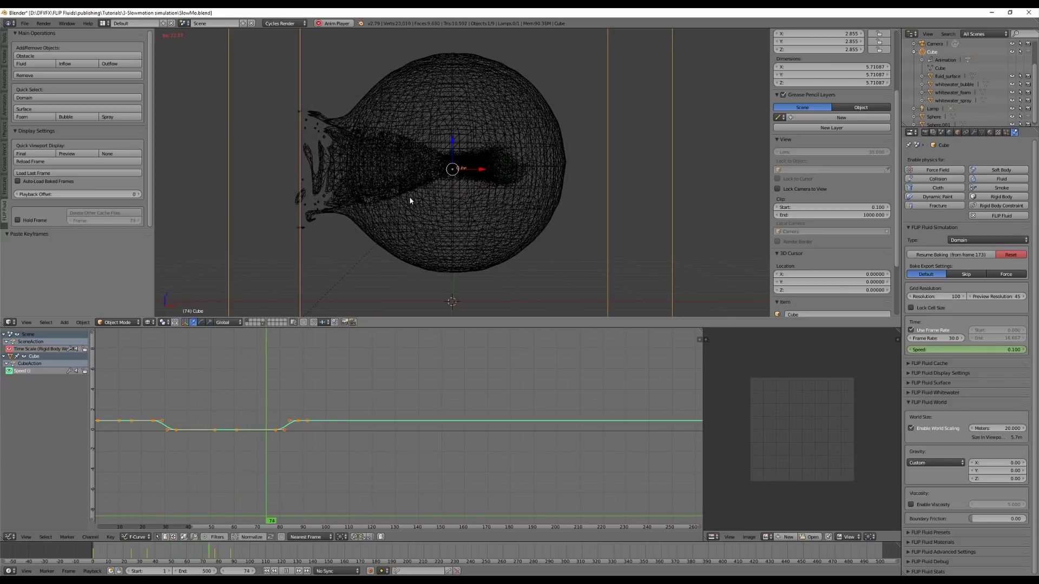
{"action": "key", "text": "Escape"}
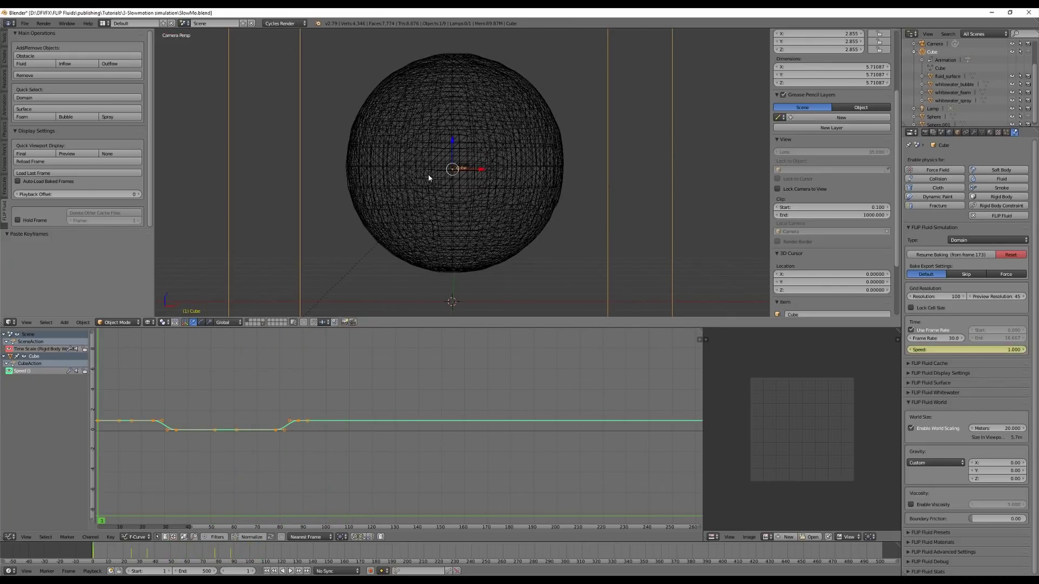
{"action": "key", "text": "alt+a"}
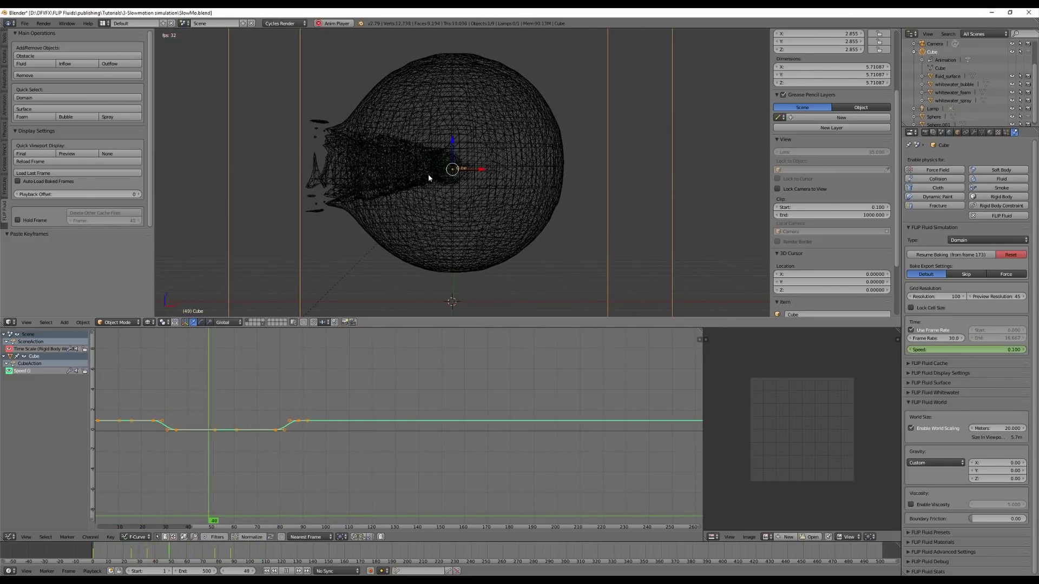
{"action": "key", "text": "alt+a"}
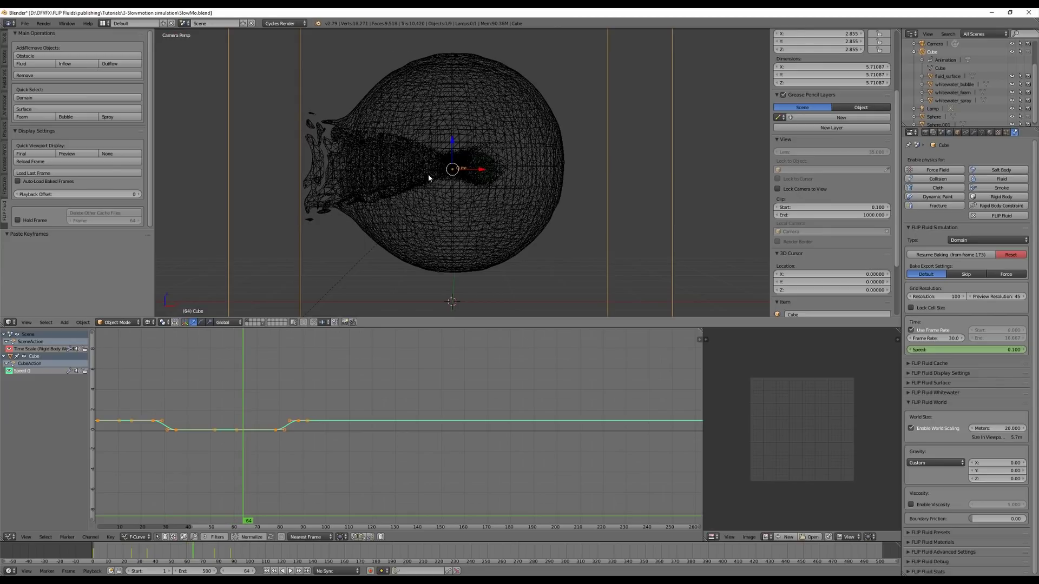
{"action": "key", "text": "shift+Left"}
{"action": "scroll", "coordinate": [428, 162], "scroll_direction": "down", "scroll_amount": 4}
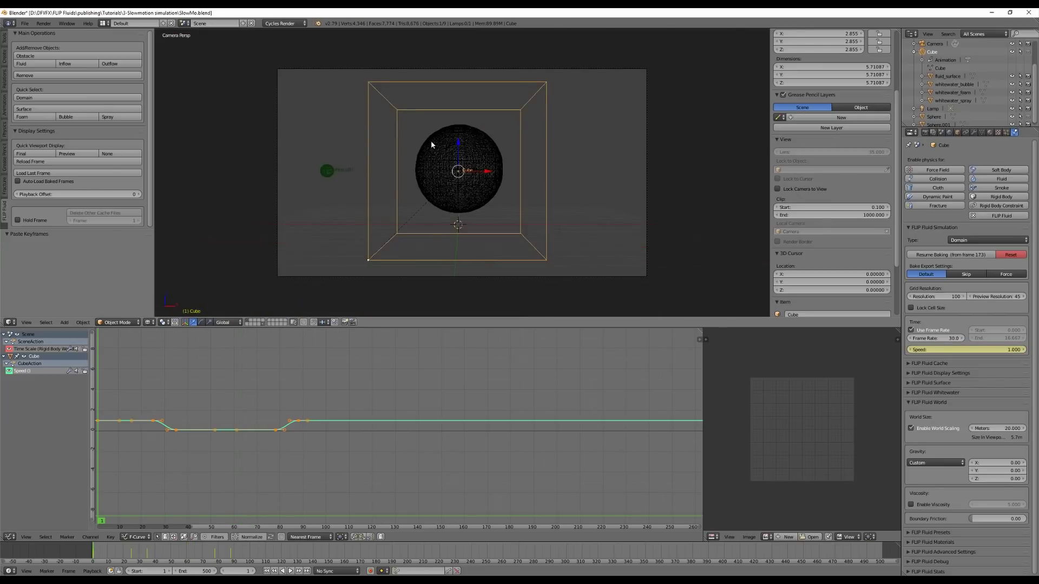
Switch the viewport out of wireframe into Rendered shading
{"action": "key", "text": "z"}
{"action": "scroll", "coordinate": [484, 173], "scroll_direction": "up", "scroll_amount": 3}
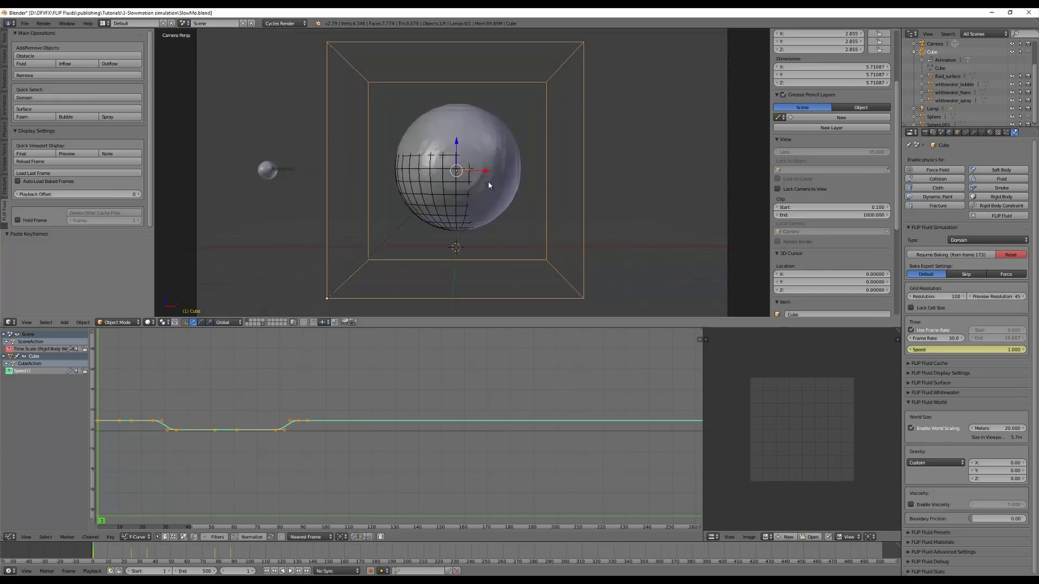
{"action": "scroll", "coordinate": [484, 173], "scroll_direction": "down", "scroll_amount": 3}
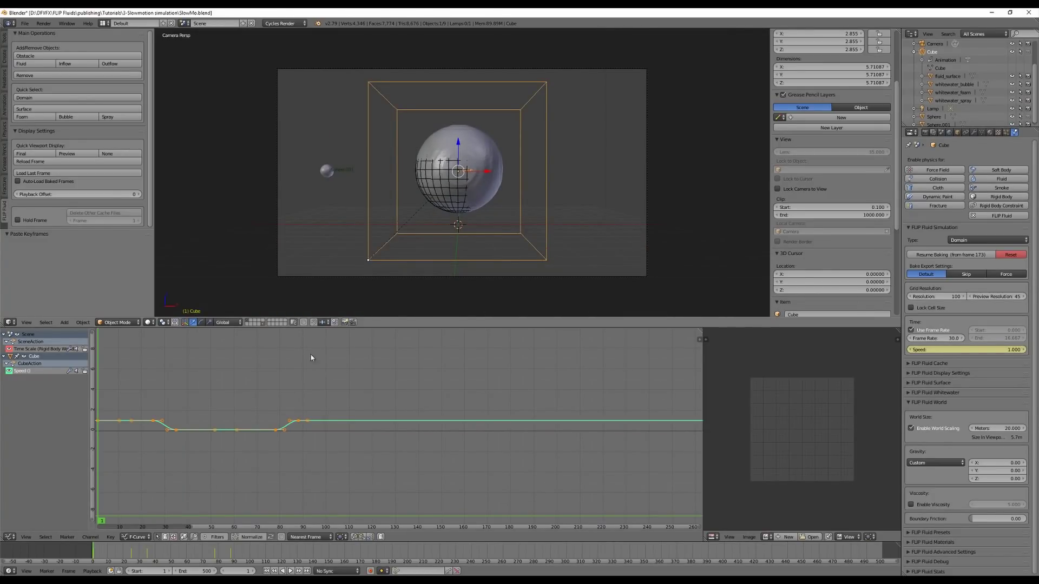
{"action": "left_click", "coordinate": [148, 322]}
{"action": "left_click", "coordinate": [179, 273]}
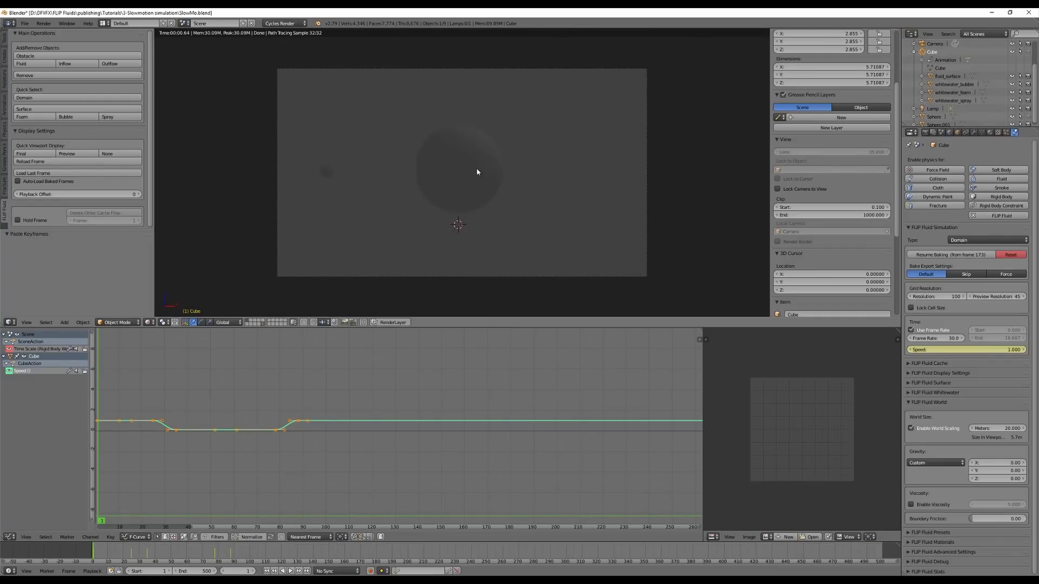
{"action": "scroll", "coordinate": [476, 169], "scroll_direction": "up", "scroll_amount": 1}
Give fluid_surface a new Glass BSDF material with IOR 1.334
{"action": "right_click", "coordinate": [465, 158]}
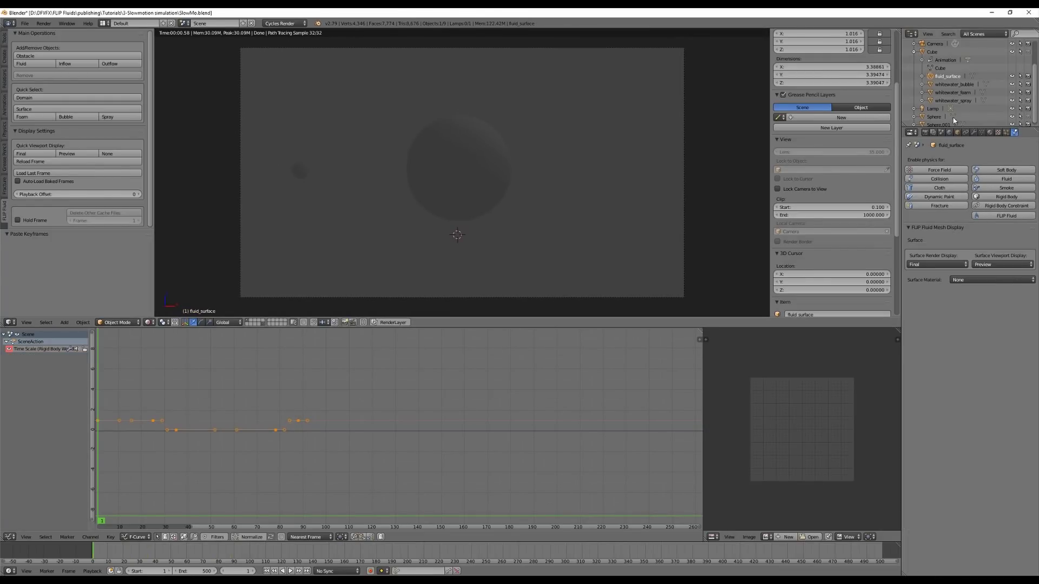
{"action": "left_click", "coordinate": [989, 132]}
{"action": "left_click", "coordinate": [941, 185]}
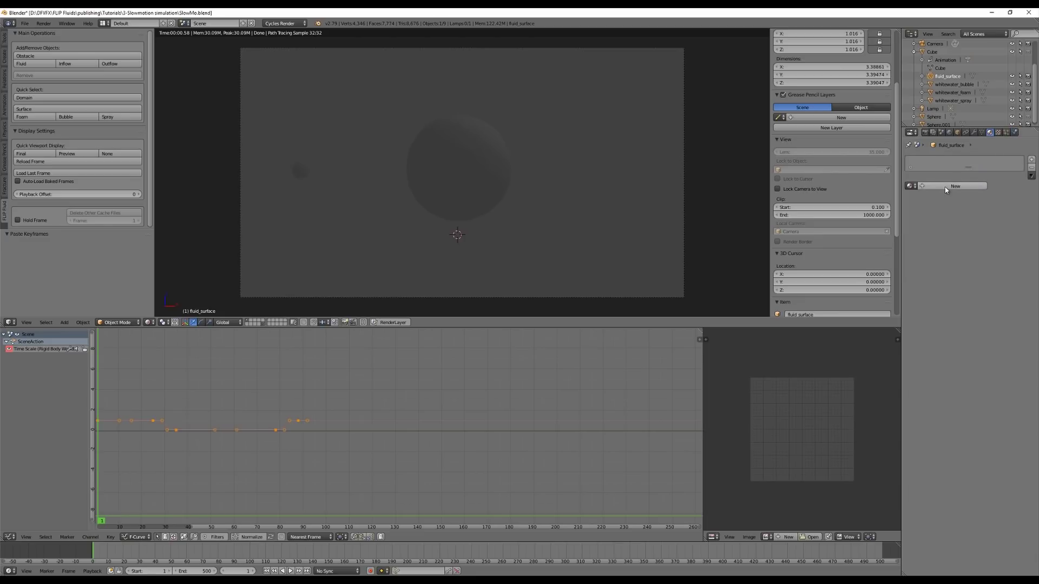
{"action": "left_click", "coordinate": [972, 229]}
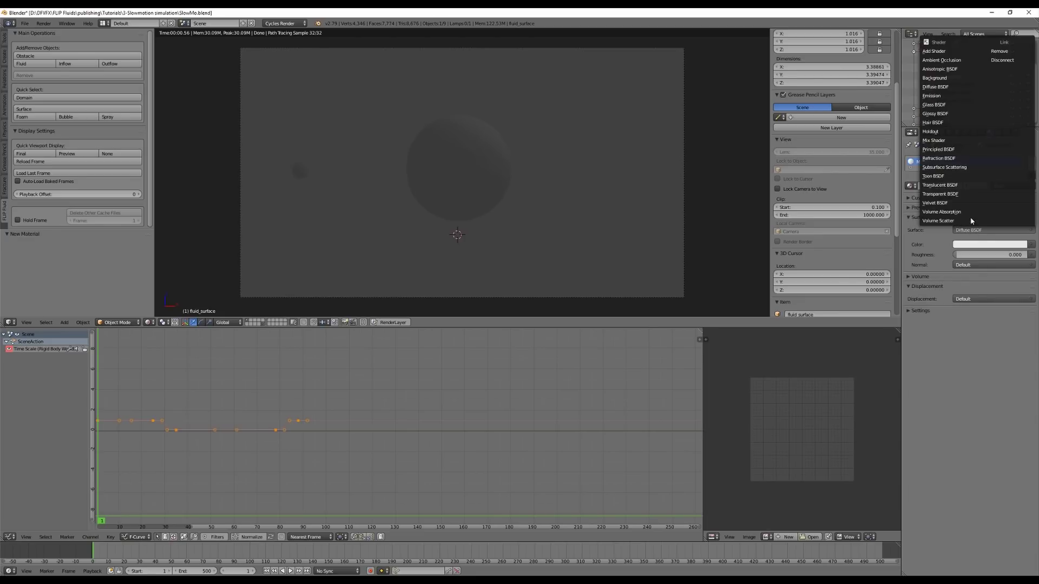
{"action": "left_click", "coordinate": [934, 105]}
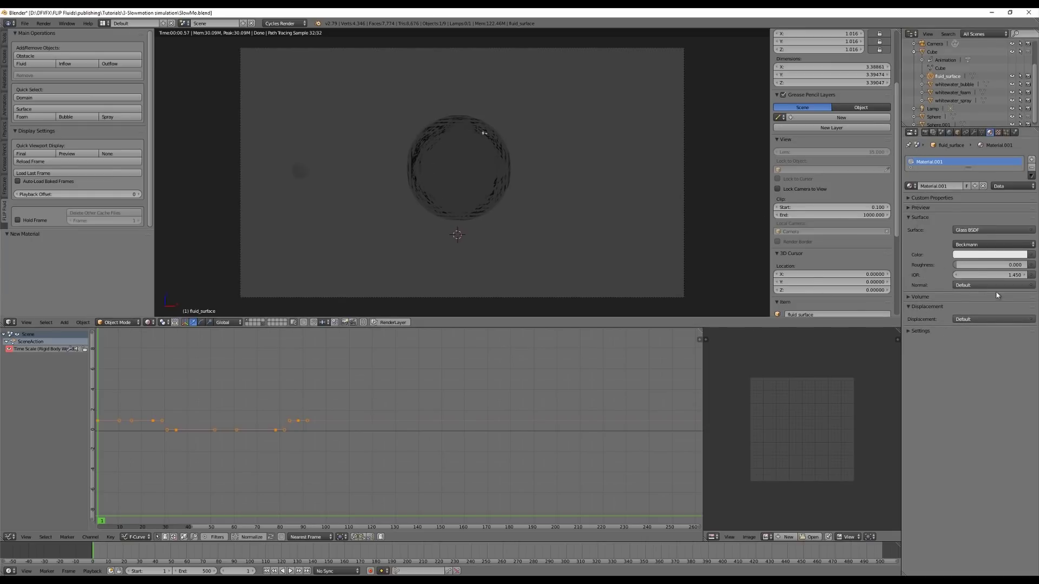
{"action": "left_click", "coordinate": [987, 276]}
{"action": "type", "text": "1.334"}
{"action": "key", "text": "Return"}
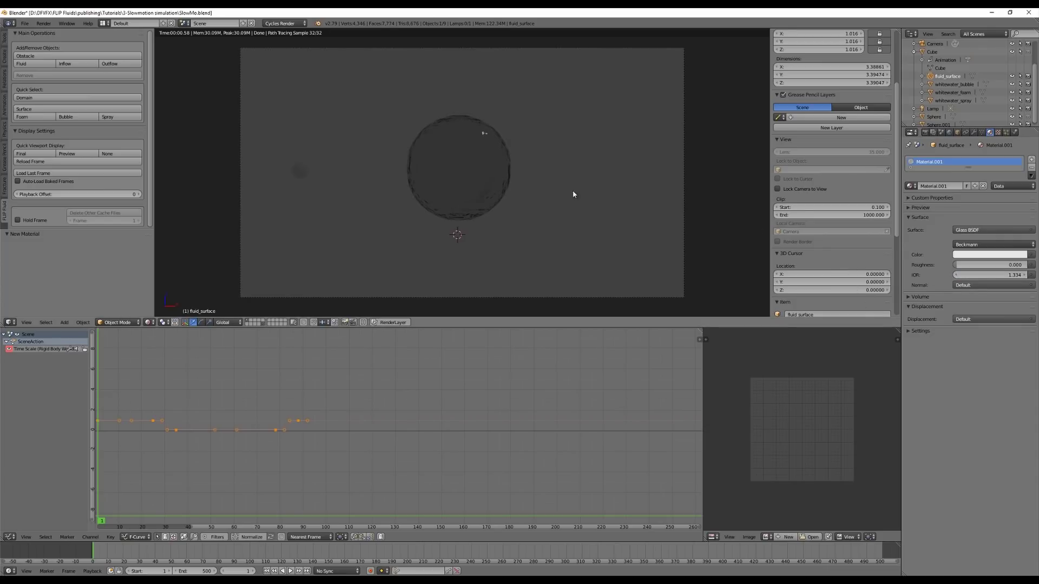
{"action": "left_click", "coordinate": [983, 256]}
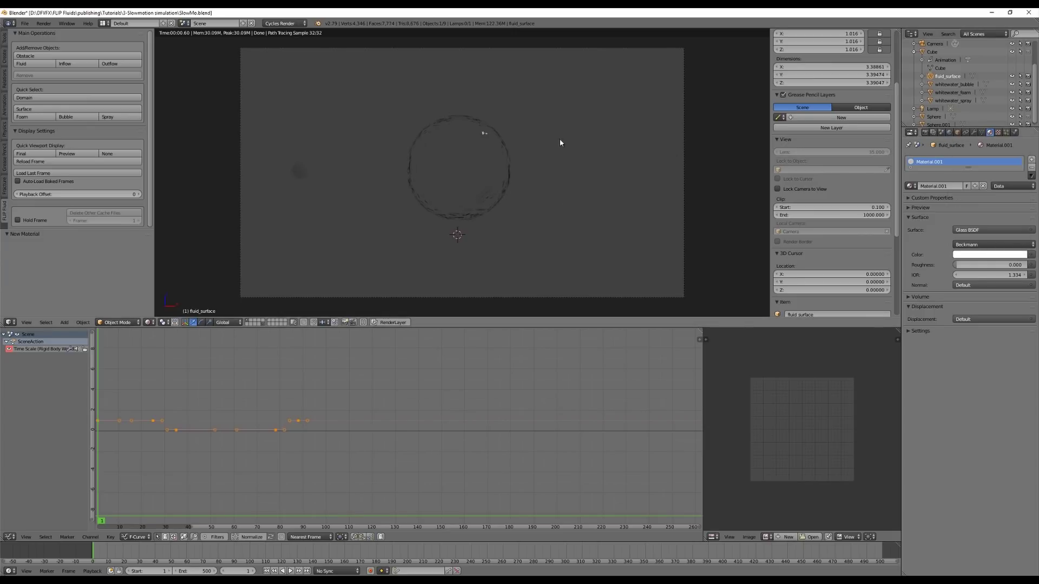
{"action": "scroll", "coordinate": [494, 168], "scroll_direction": "up", "scroll_amount": 4}
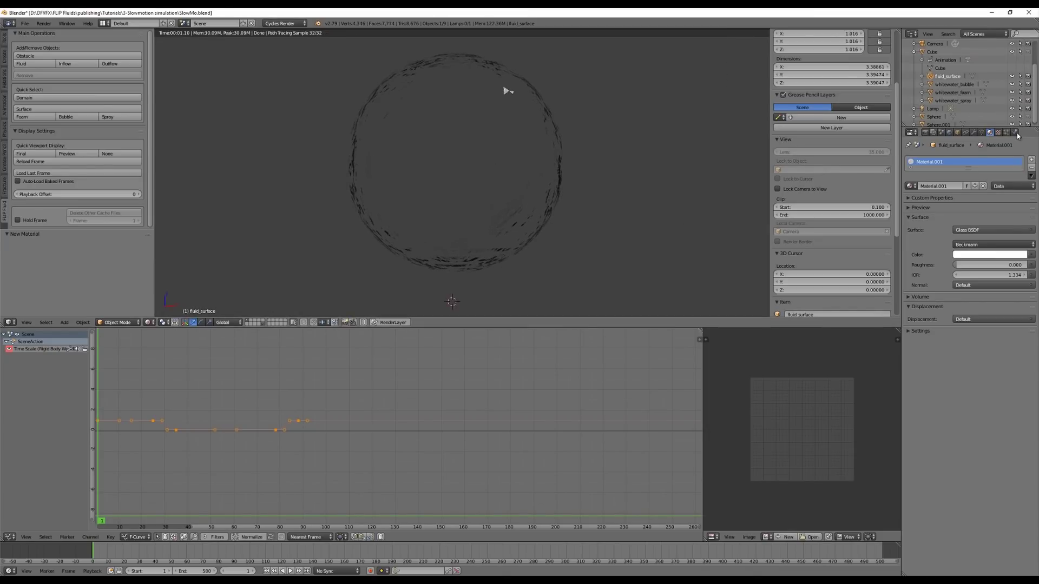
Add a Smooth modifier to fluid_surface with factor 2 and 2 repeats
{"action": "left_click", "coordinate": [974, 132]}
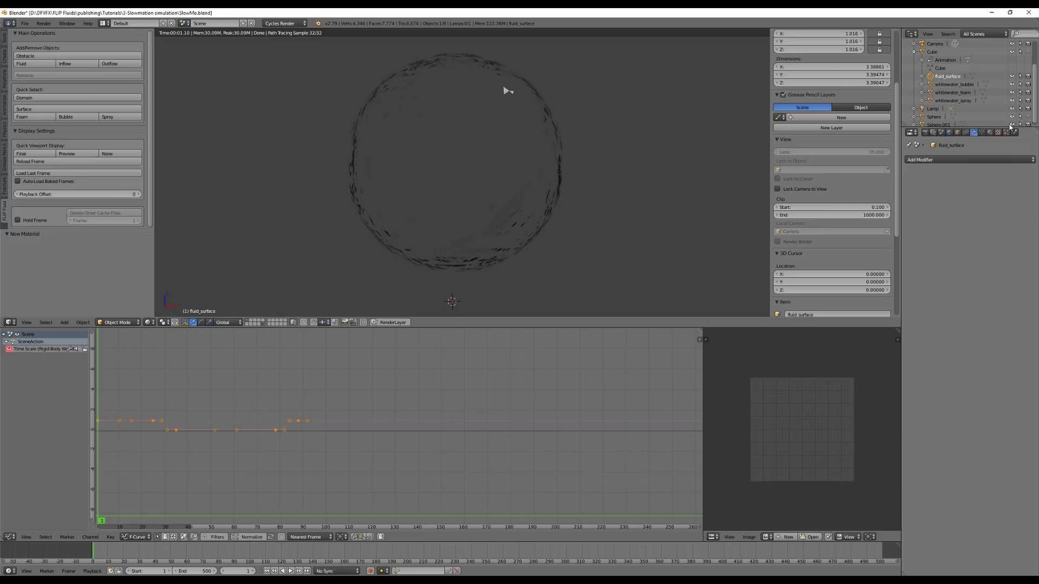
{"action": "left_click", "coordinate": [955, 160]}
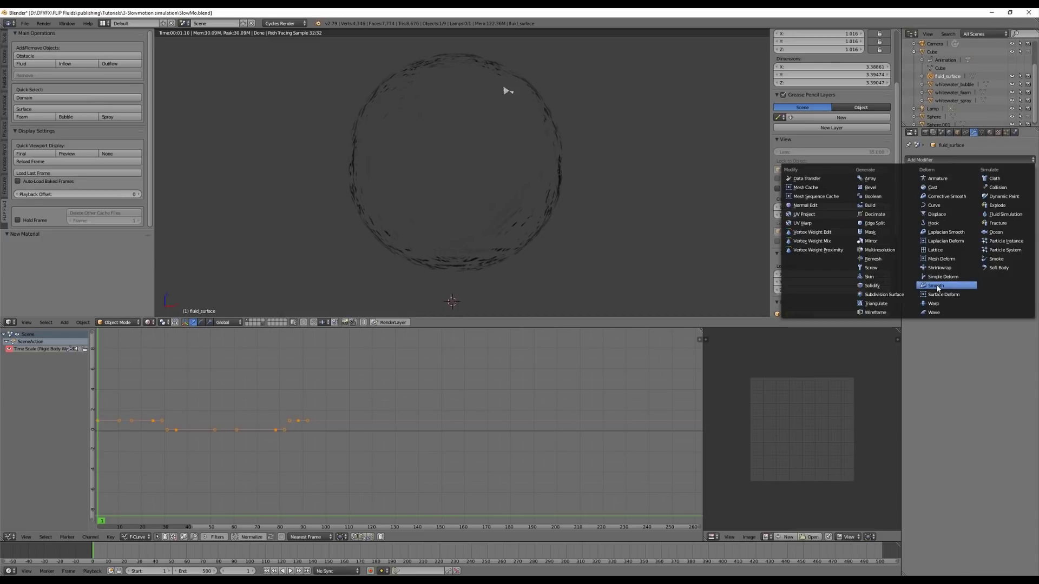
{"action": "left_click", "coordinate": [936, 285]}
{"action": "left_click", "coordinate": [1004, 197]}
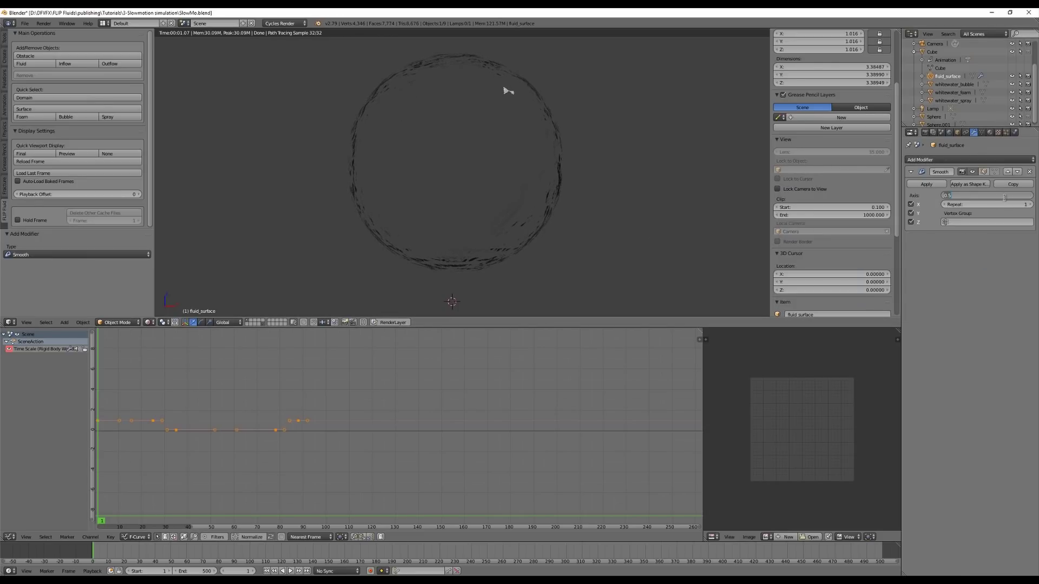
{"action": "type", "text": "2"}
{"action": "key", "text": "Return"}
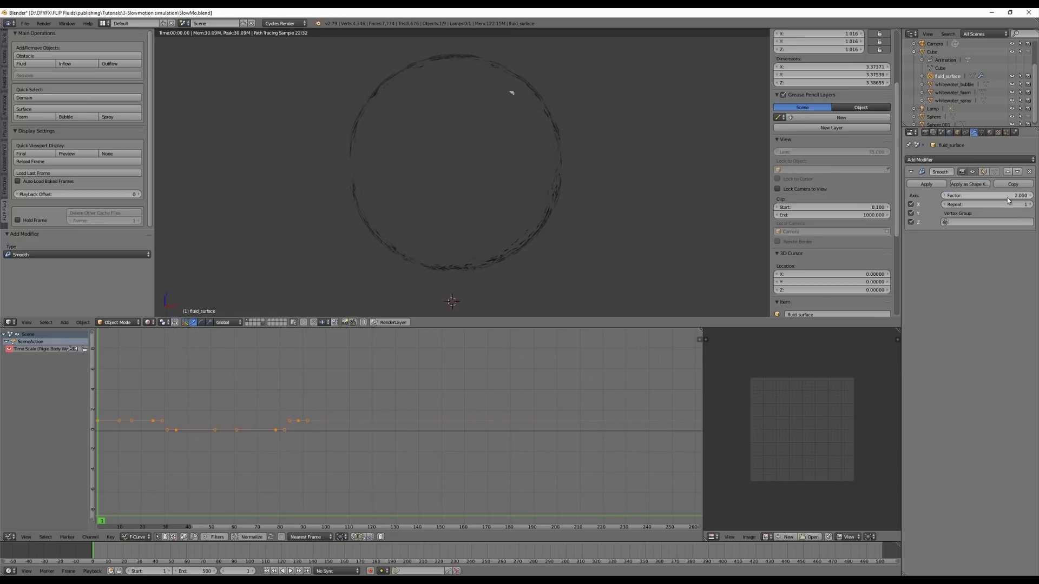
{"action": "left_click", "coordinate": [1000, 204]}
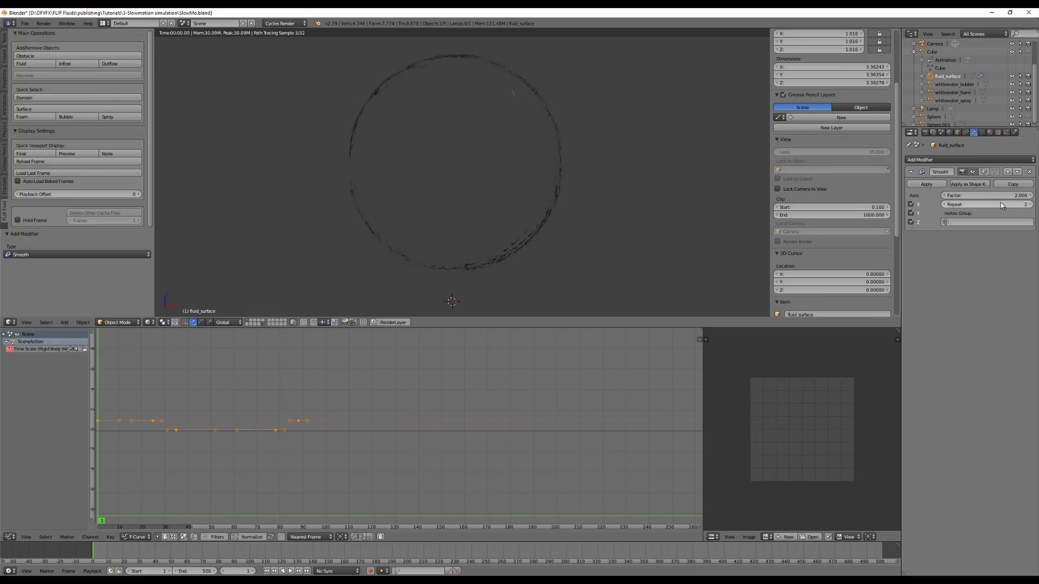
{"action": "key", "text": "Return"}
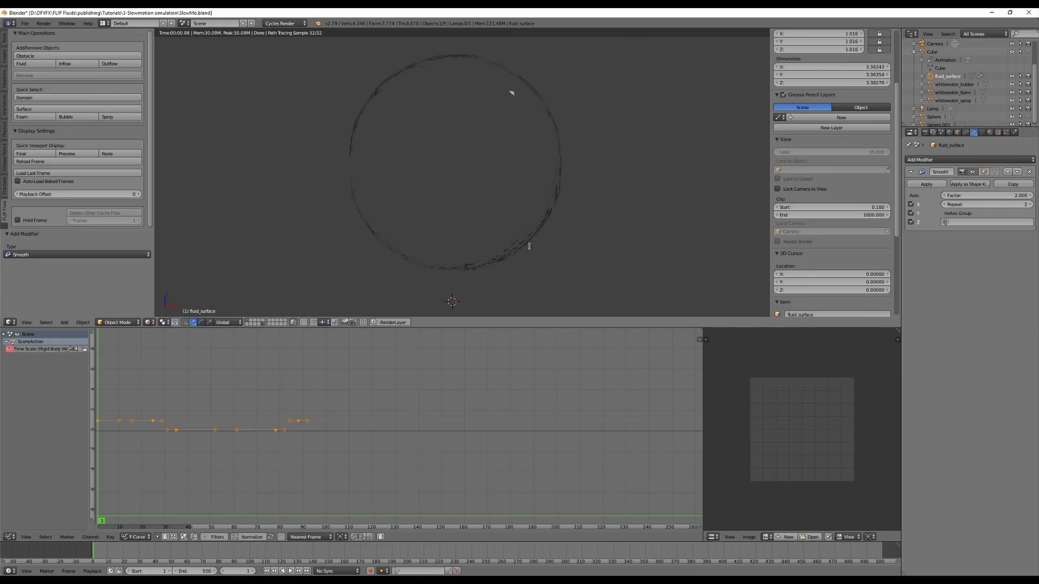
Apply Shade Smooth to the fluid surface via the operator search
{"action": "key", "text": "space"}
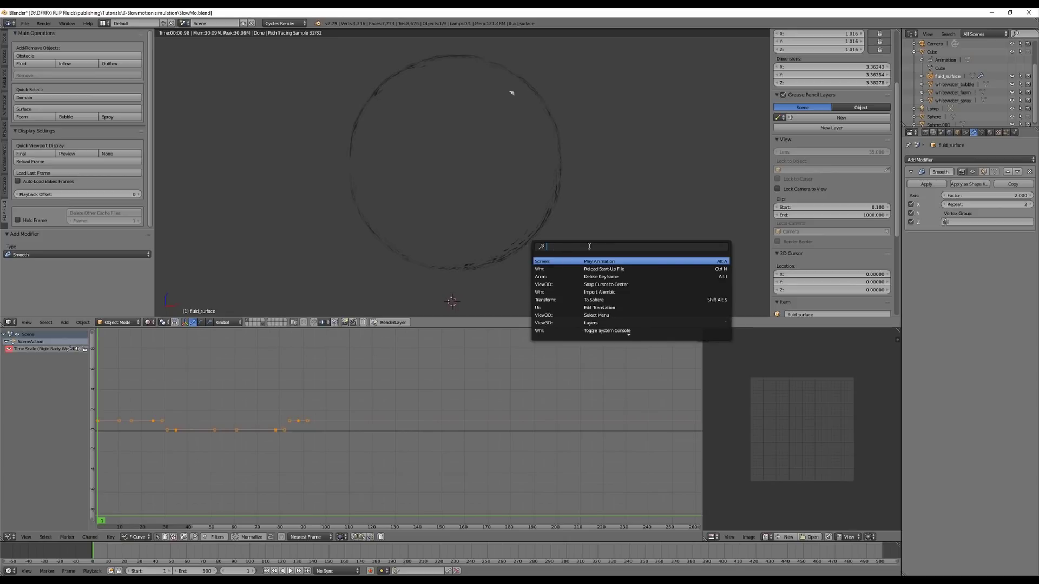
{"action": "type", "text": "smooth"}
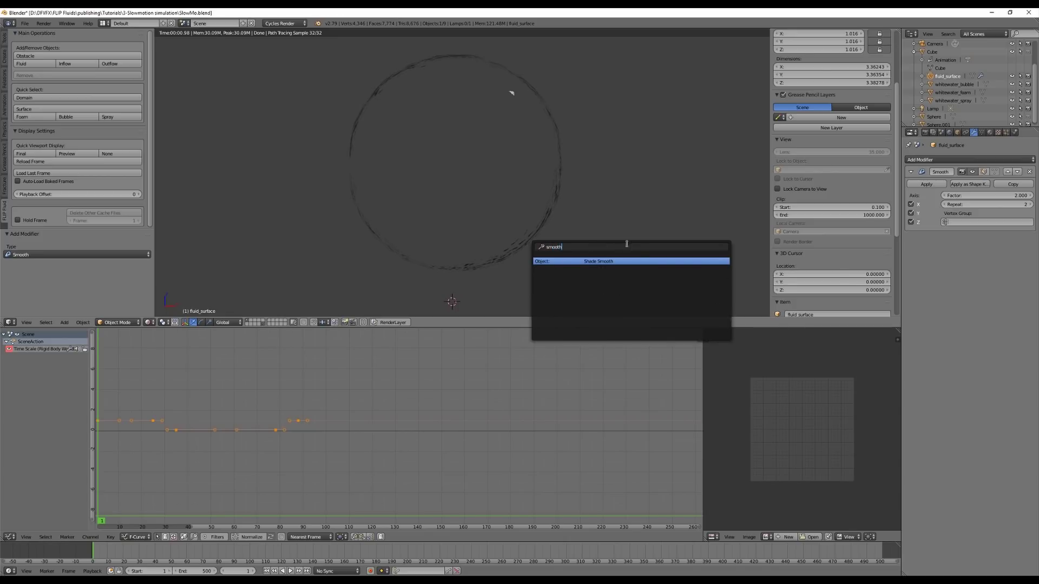
{"action": "left_click", "coordinate": [612, 262]}
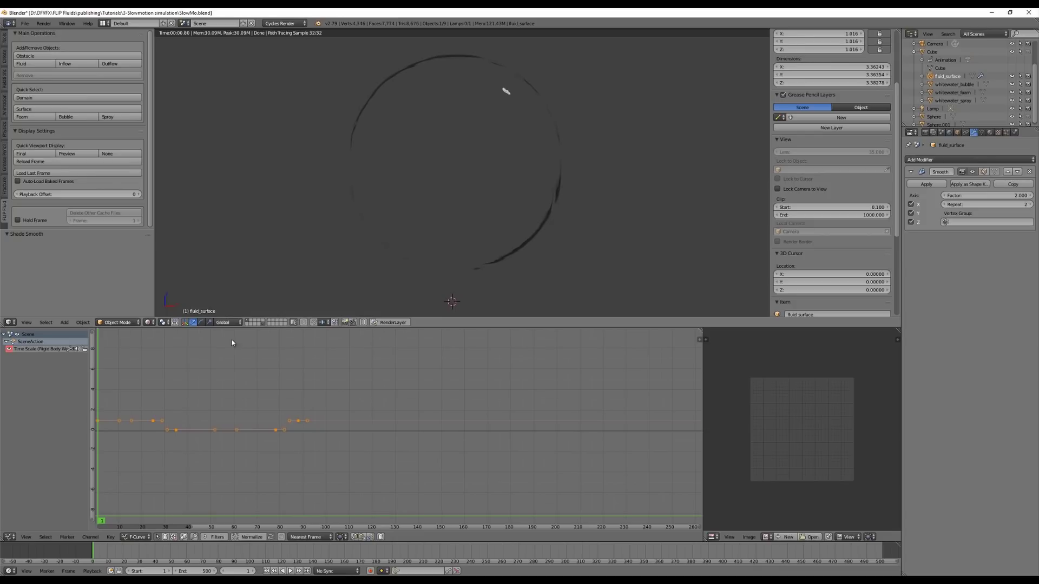
{"action": "left_click", "coordinate": [149, 322]}
Play to frame 36 and preview the deformed fluid in Rendered shading
{"action": "left_click", "coordinate": [167, 289]}
{"action": "key", "text": "alt+a"}
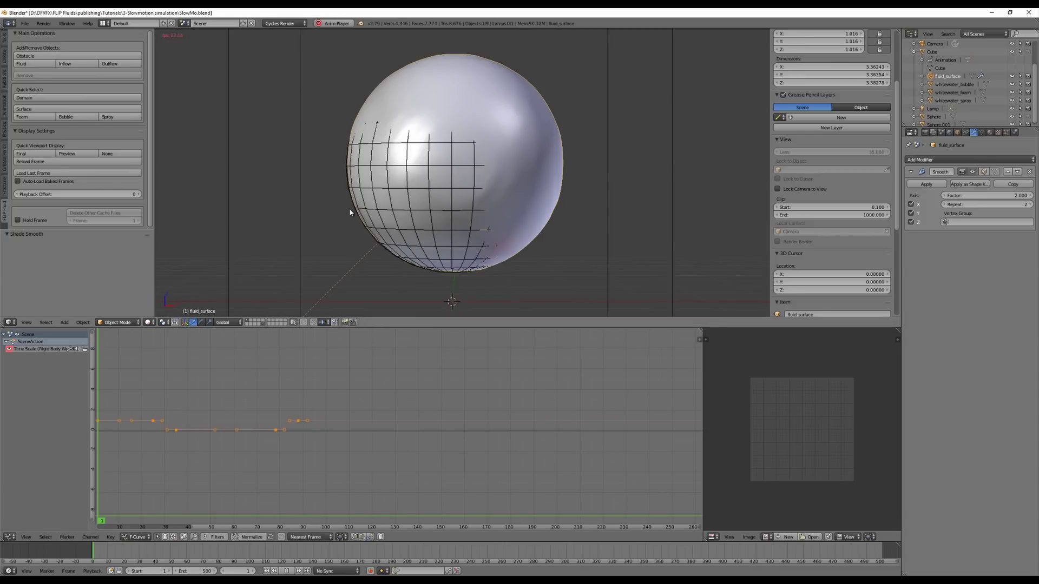
{"action": "key", "text": "alt+a"}
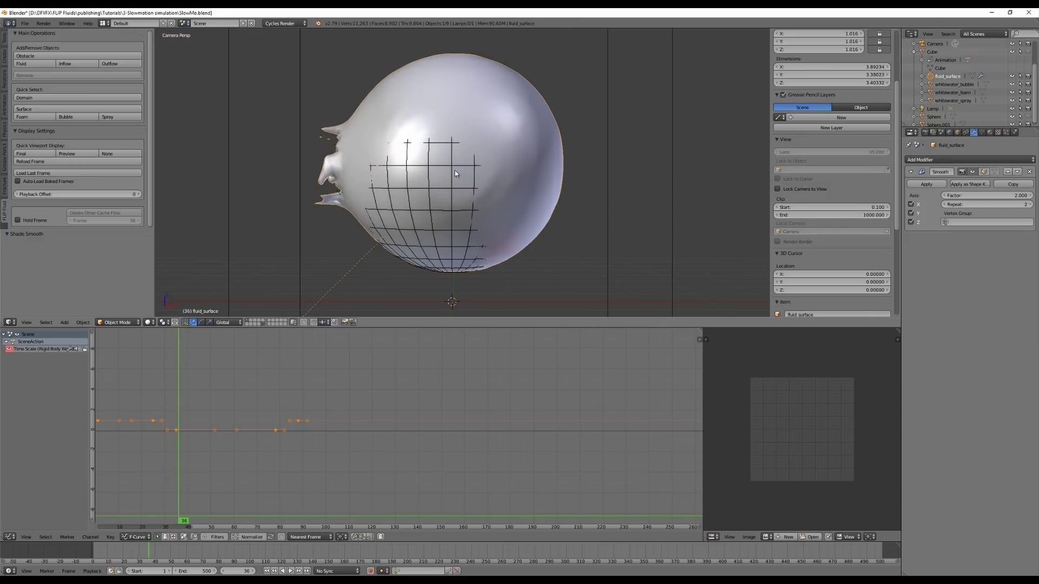
{"action": "left_click", "coordinate": [150, 322]}
{"action": "left_click", "coordinate": [169, 270]}
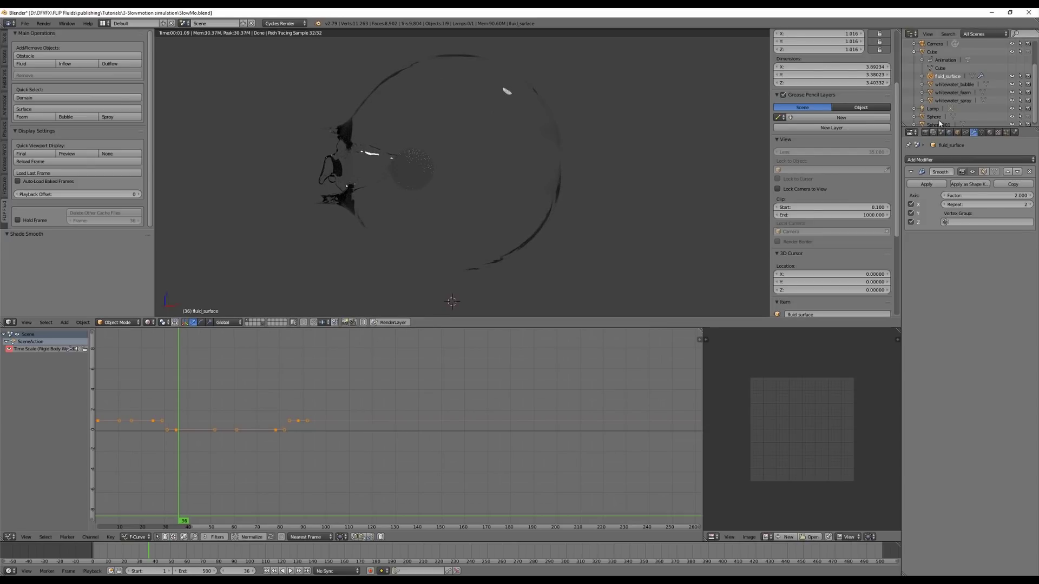
In the Cube domain's display settings, set whitewater particle scale to 0.004 and reload the frame
{"action": "left_click", "coordinate": [931, 52]}
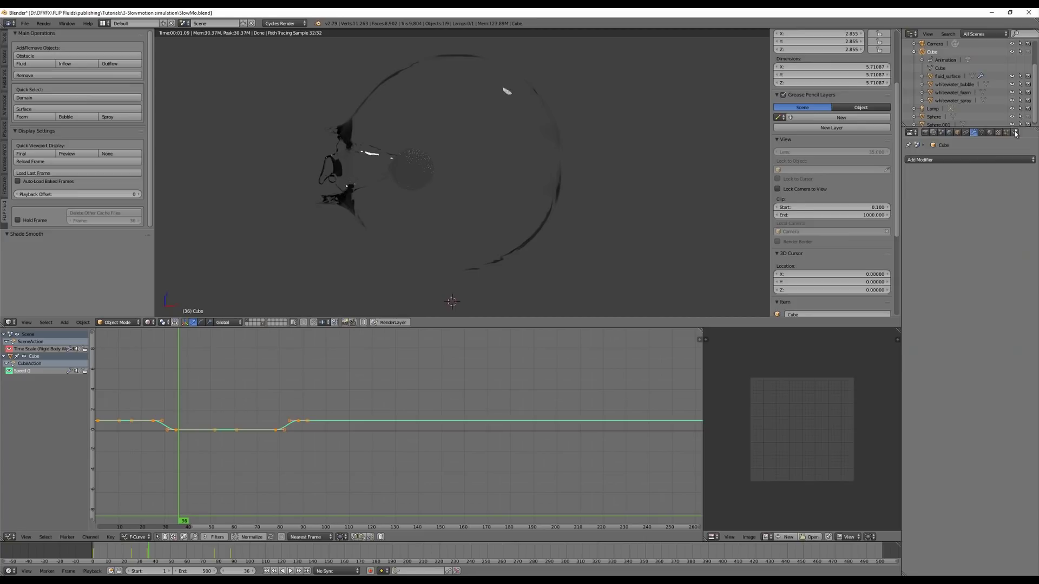
{"action": "left_click", "coordinate": [1015, 133]}
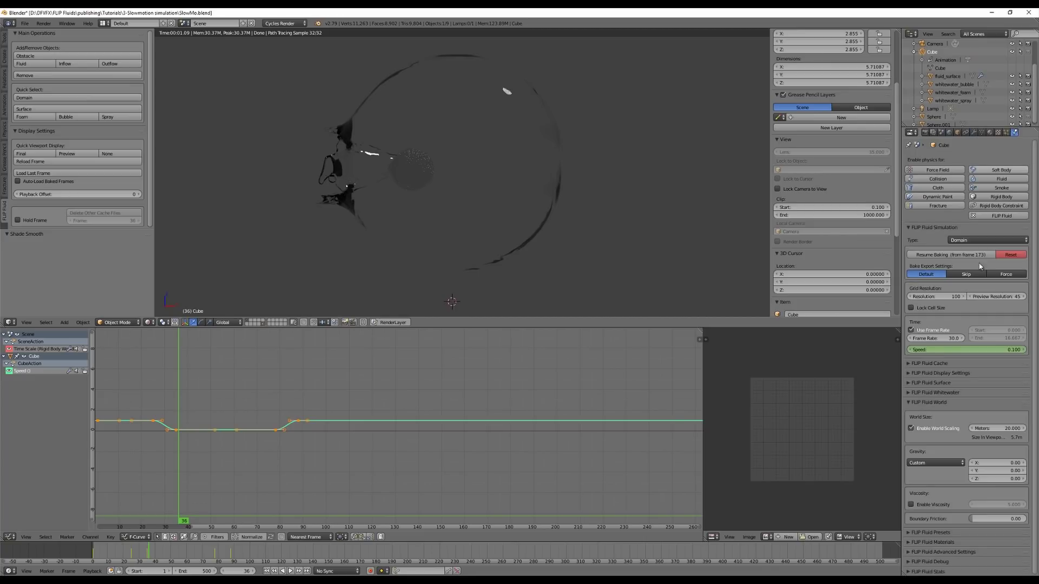
{"action": "left_click", "coordinate": [912, 403]}
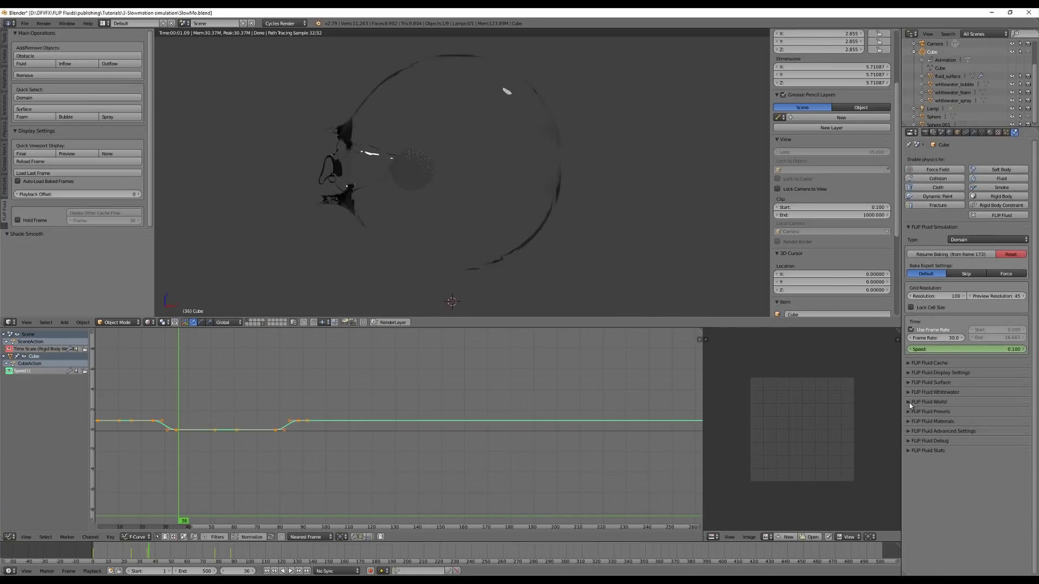
{"action": "left_click", "coordinate": [909, 373]}
{"action": "scroll", "coordinate": [990, 352], "scroll_direction": "down", "scroll_amount": 2}
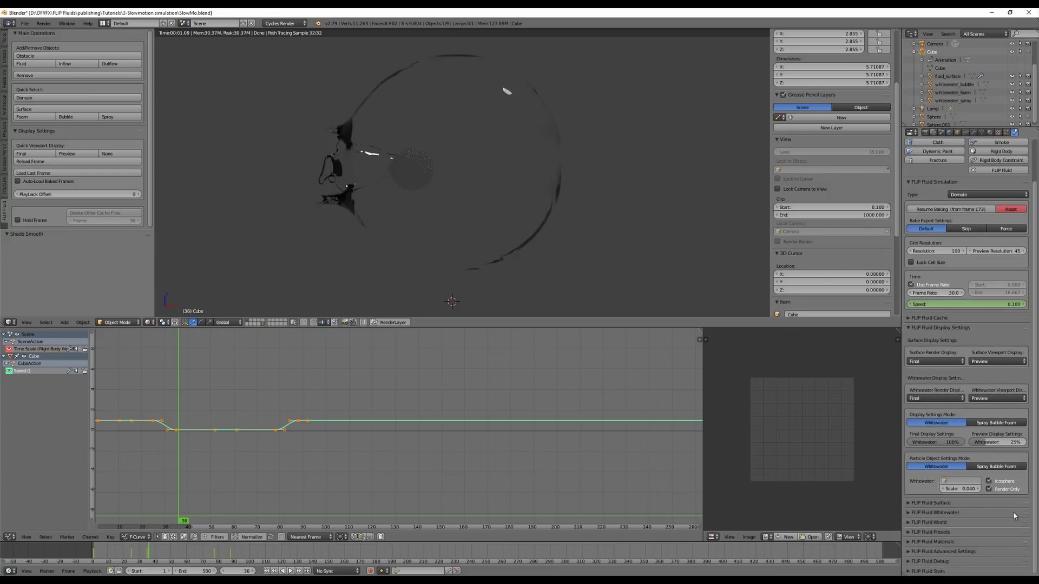
{"action": "left_click", "coordinate": [989, 489]}
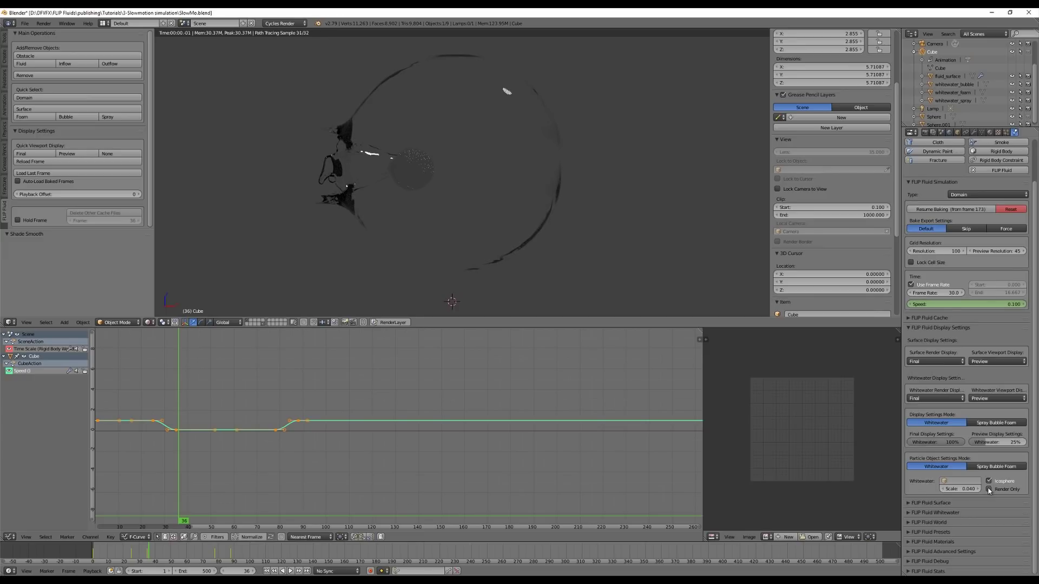
{"action": "left_click", "coordinate": [50, 162]}
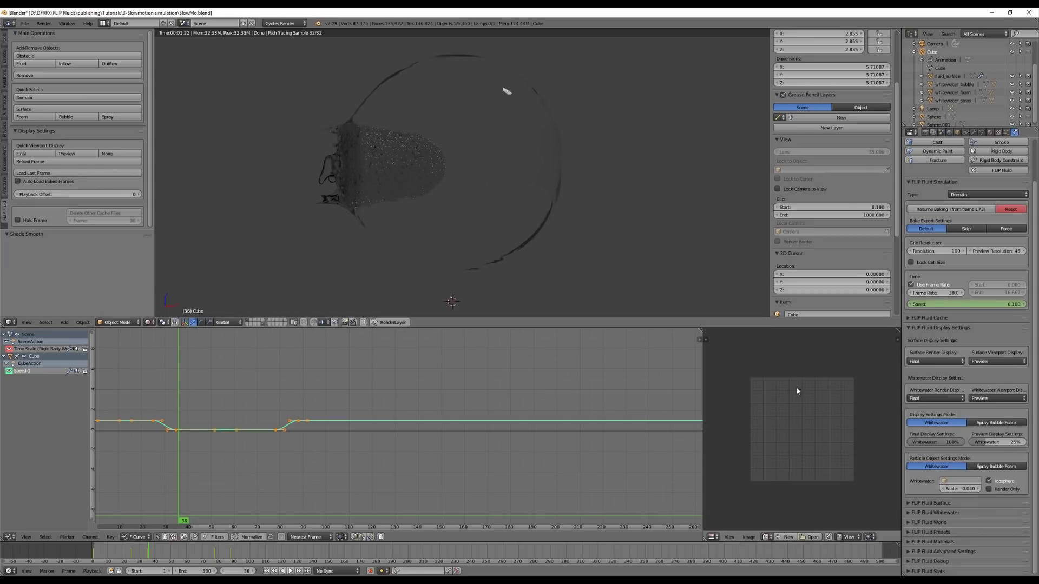
{"action": "left_click", "coordinate": [951, 489]}
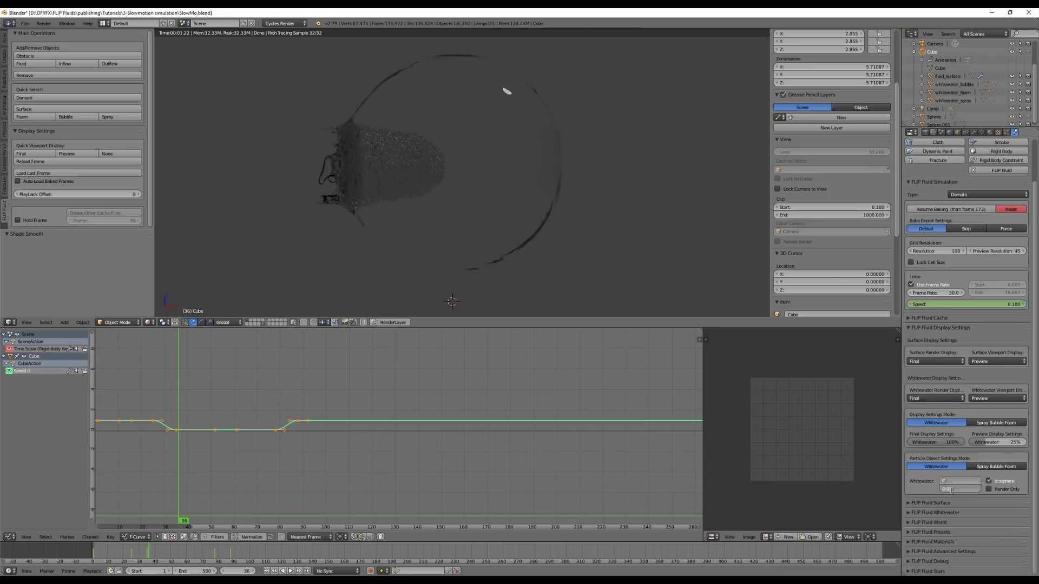
{"action": "key", "text": "Return"}
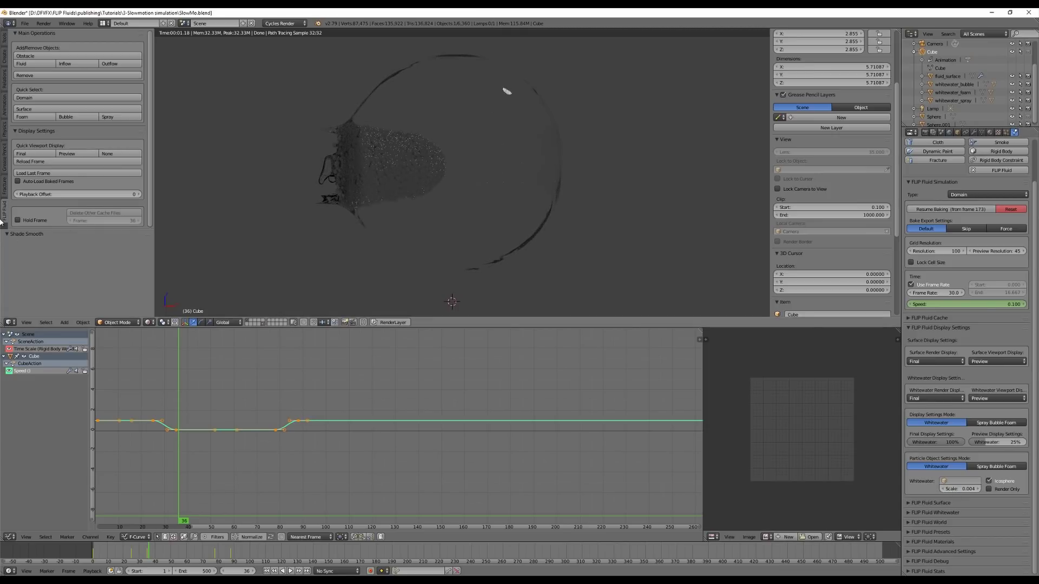
{"action": "left_click", "coordinate": [34, 170]}
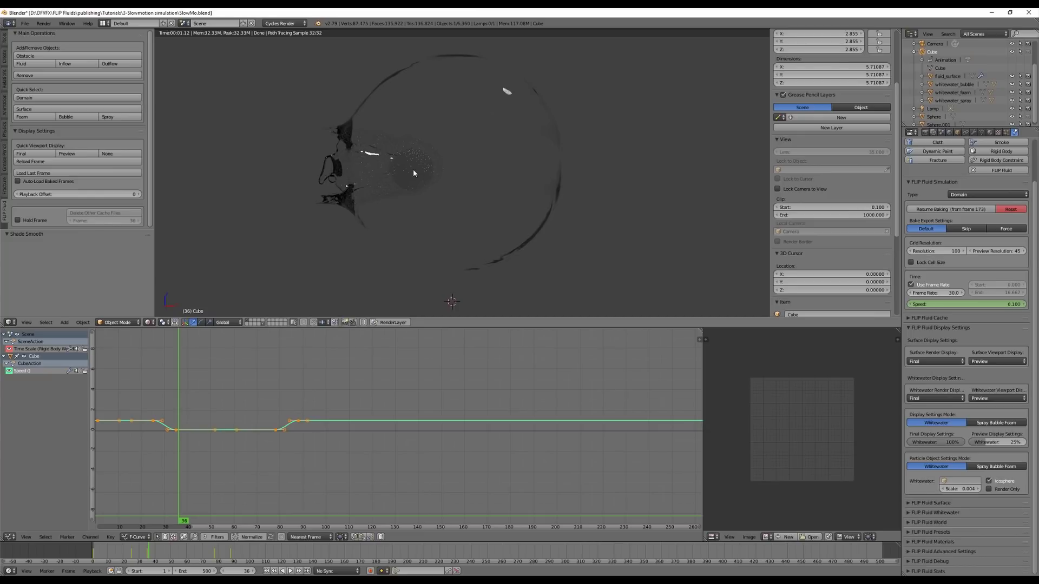
{"action": "scroll", "coordinate": [444, 237], "scroll_direction": "up", "scroll_amount": 1}
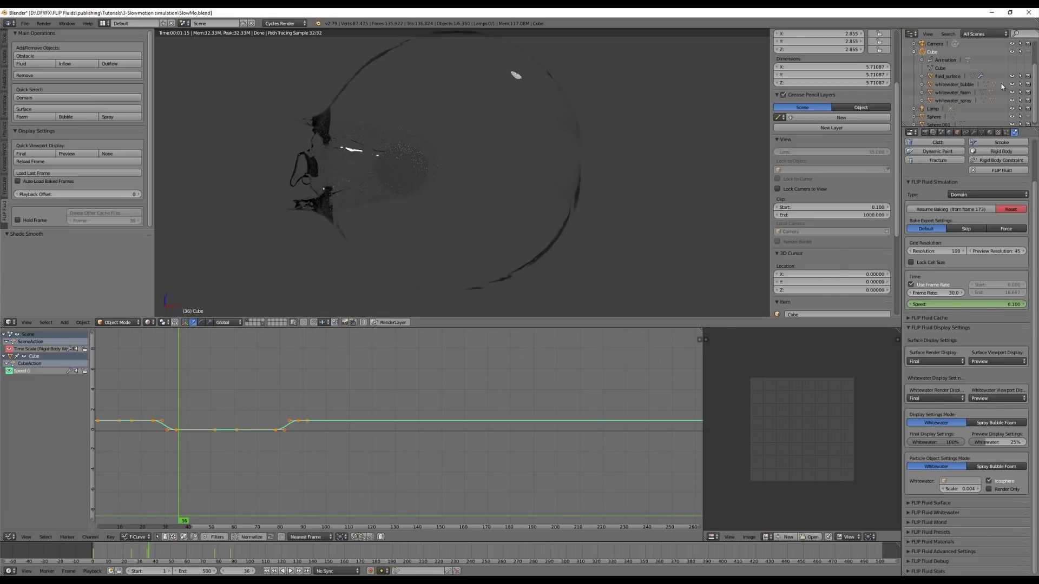
Give whitewater_bubble a new Glass BSDF material with IOR 0.75, then return to Physics
{"action": "left_click", "coordinate": [958, 85]}
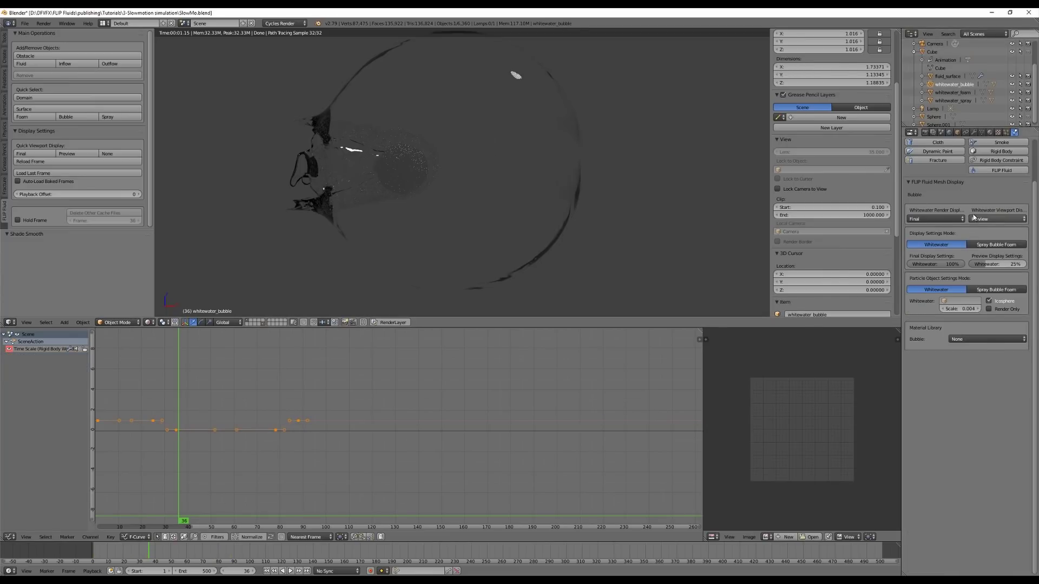
{"action": "left_click", "coordinate": [990, 132]}
{"action": "left_click", "coordinate": [955, 186]}
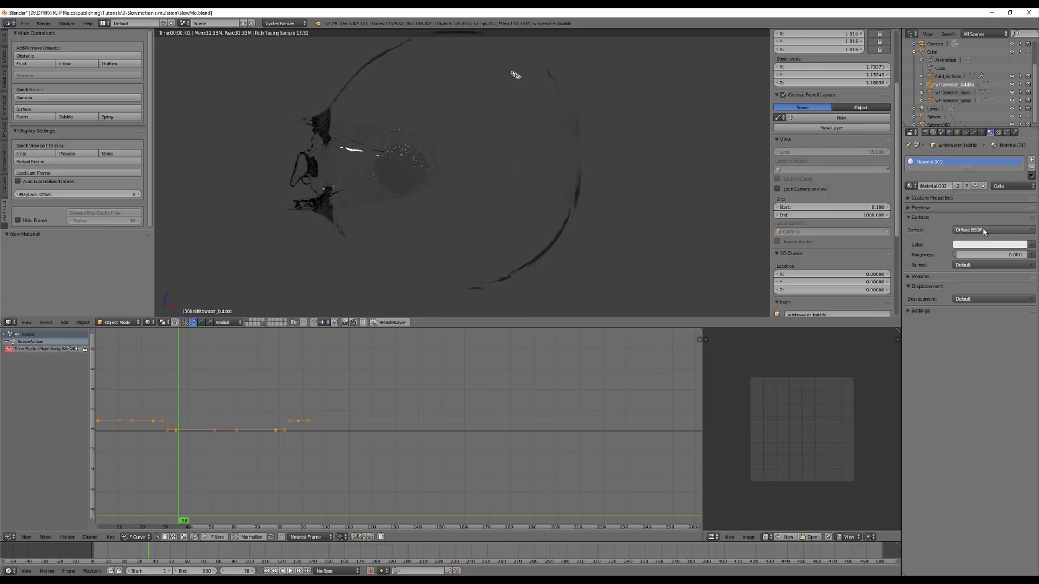
{"action": "left_click", "coordinate": [974, 230]}
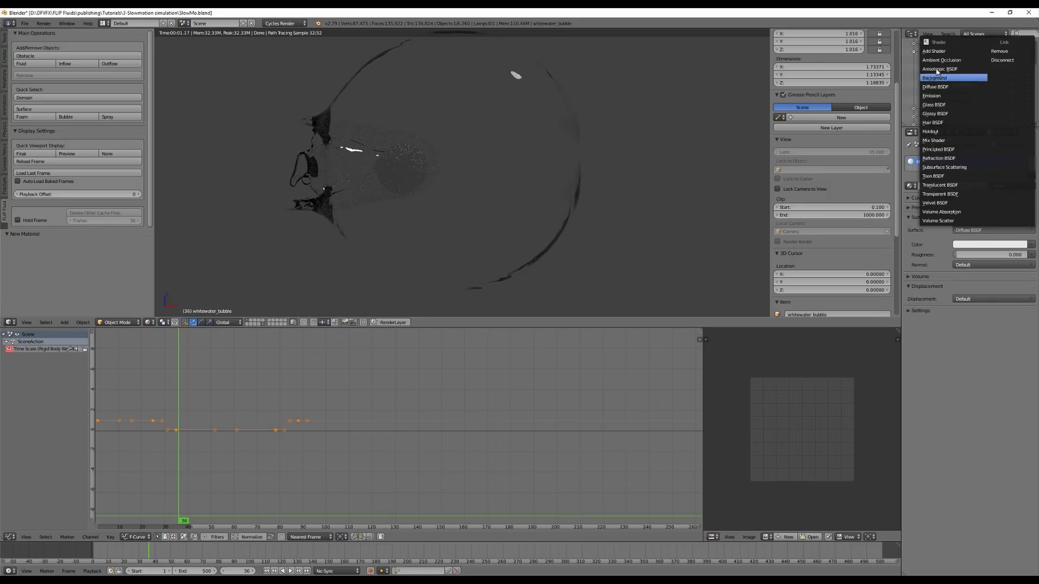
{"action": "left_click", "coordinate": [941, 104]}
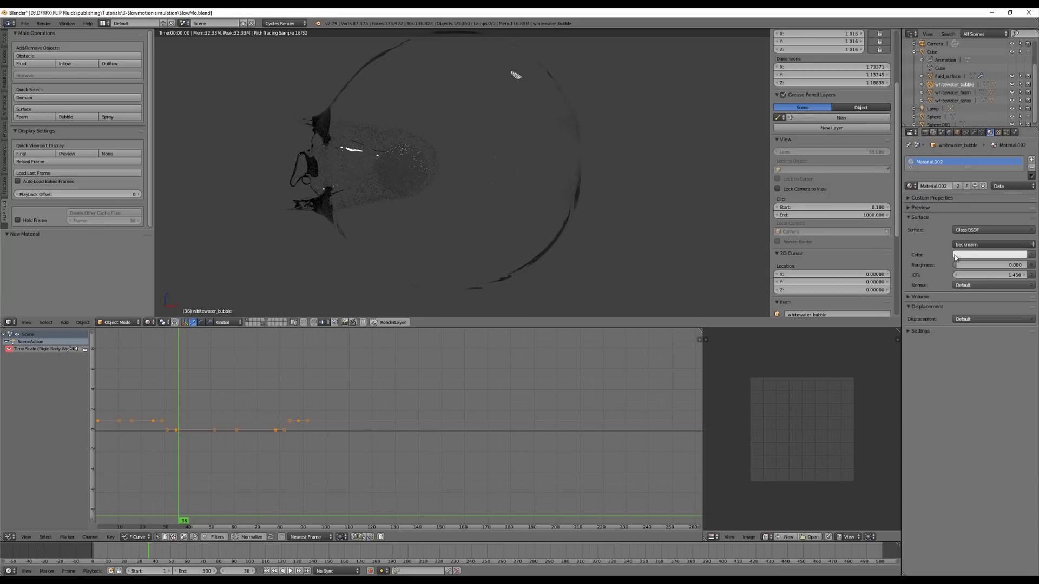
{"action": "left_click", "coordinate": [995, 275]}
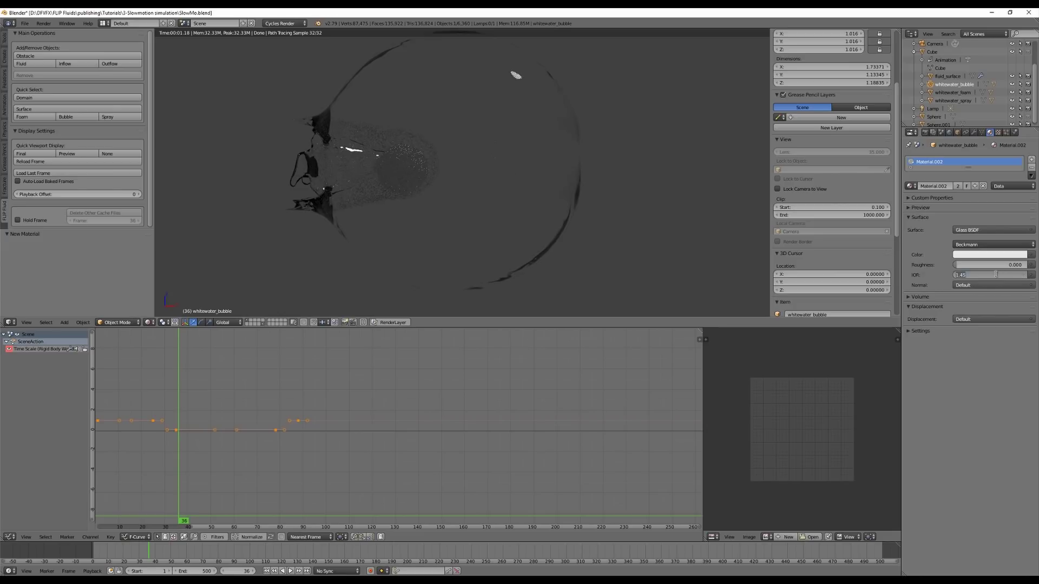
{"action": "type", "text": "0"}
{"action": "key", "text": "Return"}
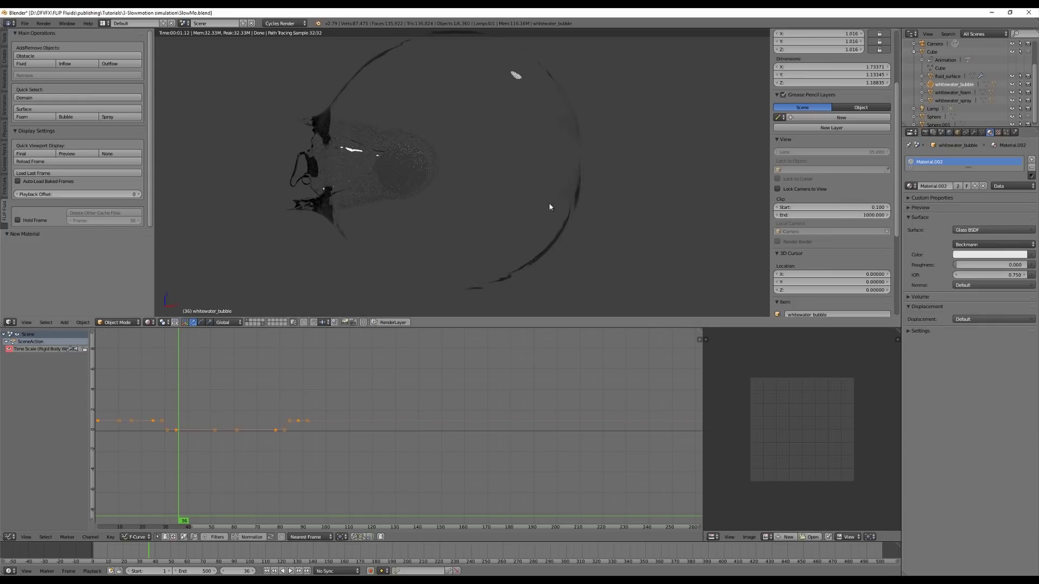
{"action": "left_click", "coordinate": [1015, 132]}
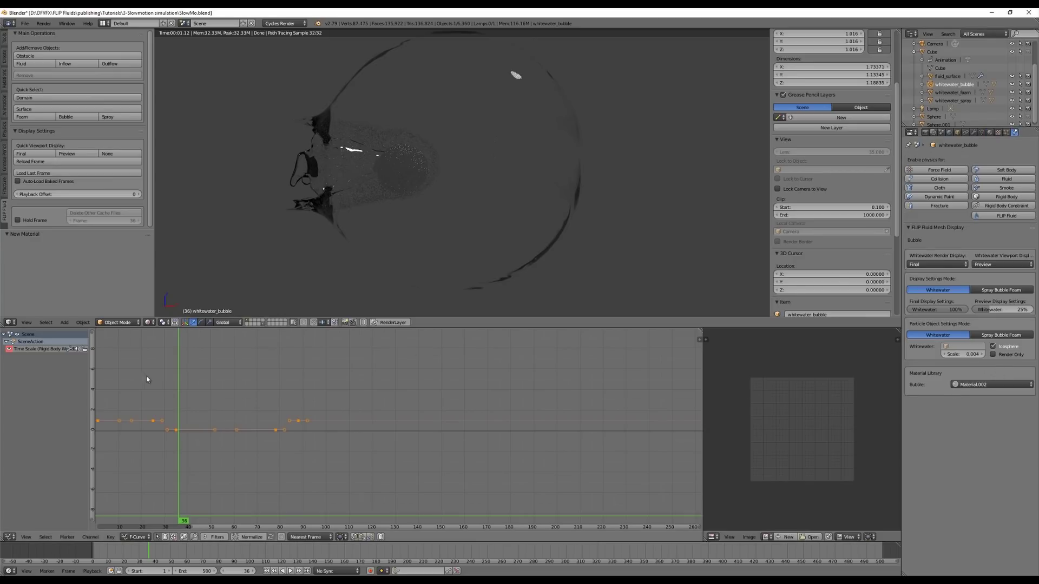
Set viewport shading to Solid and render Display to New Window
{"action": "left_click", "coordinate": [147, 322]}
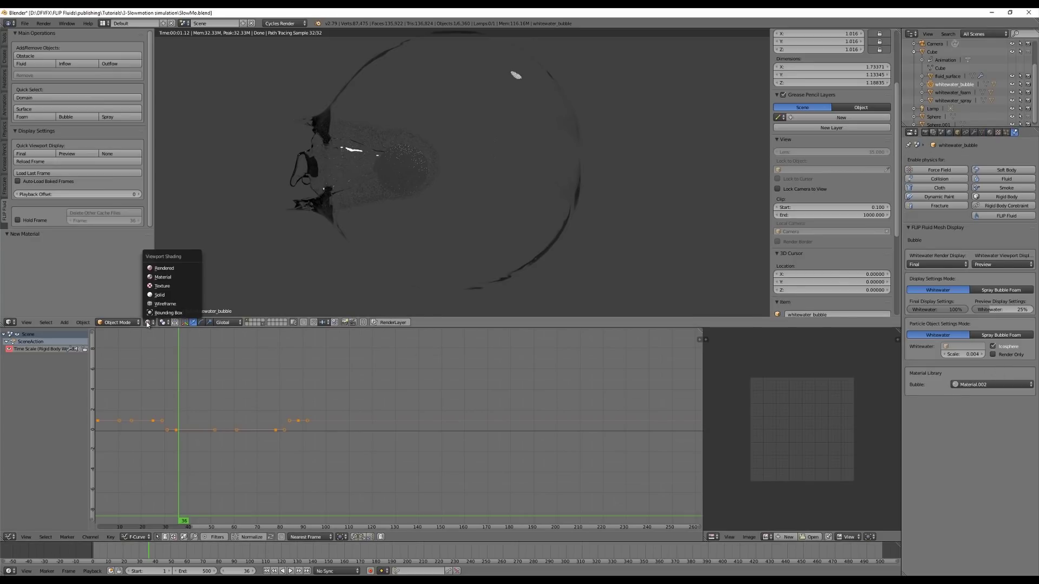
{"action": "left_click", "coordinate": [160, 295]}
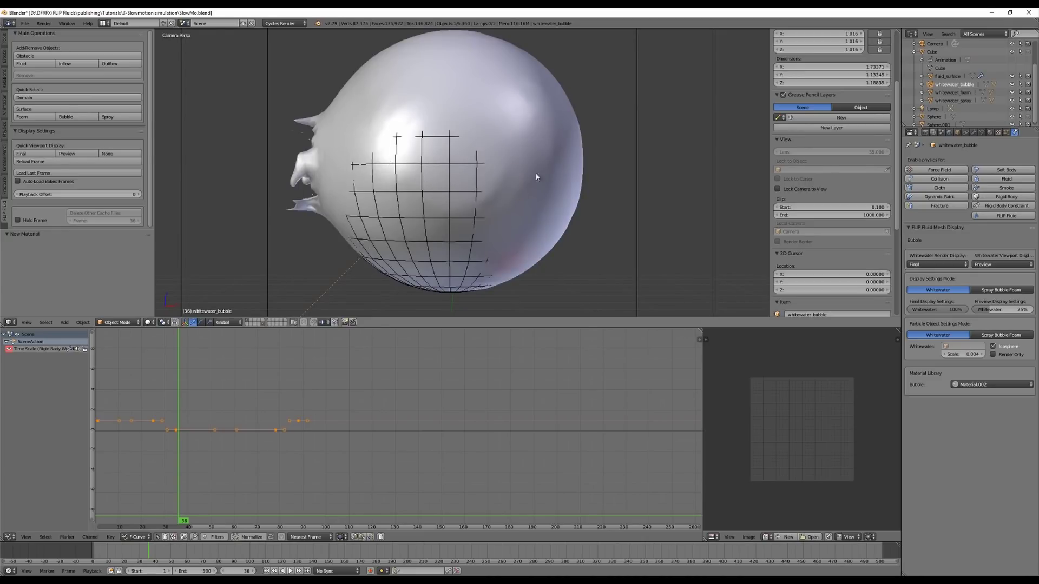
{"action": "left_click", "coordinate": [925, 132]}
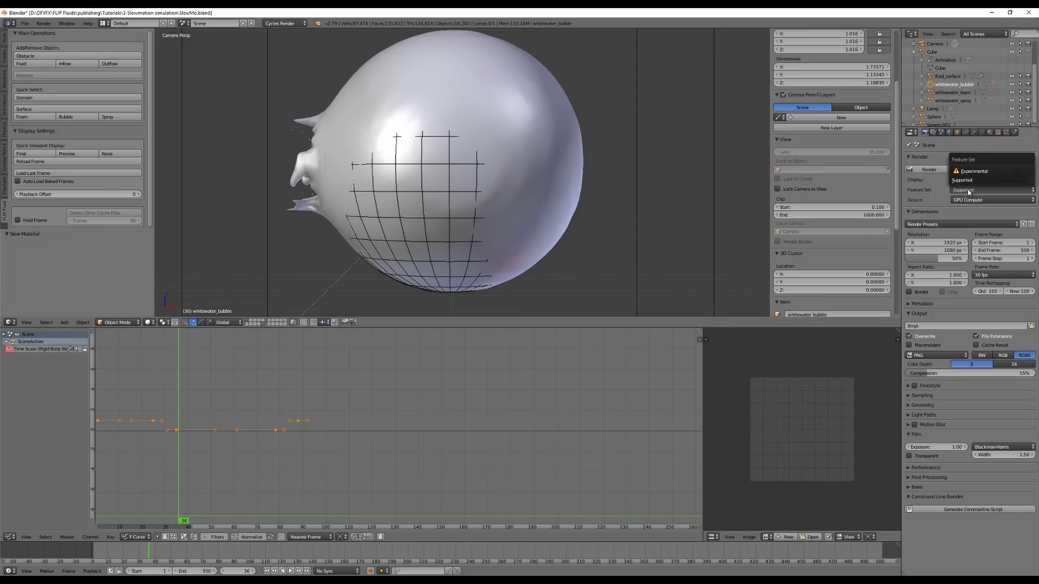
{"action": "left_click", "coordinate": [970, 181]}
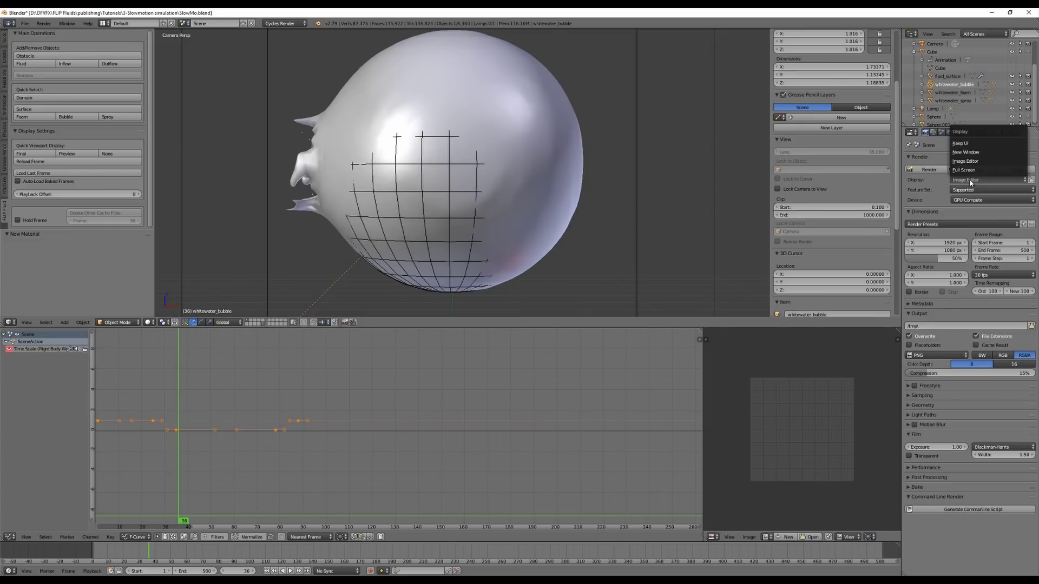
{"action": "left_click", "coordinate": [974, 153]}
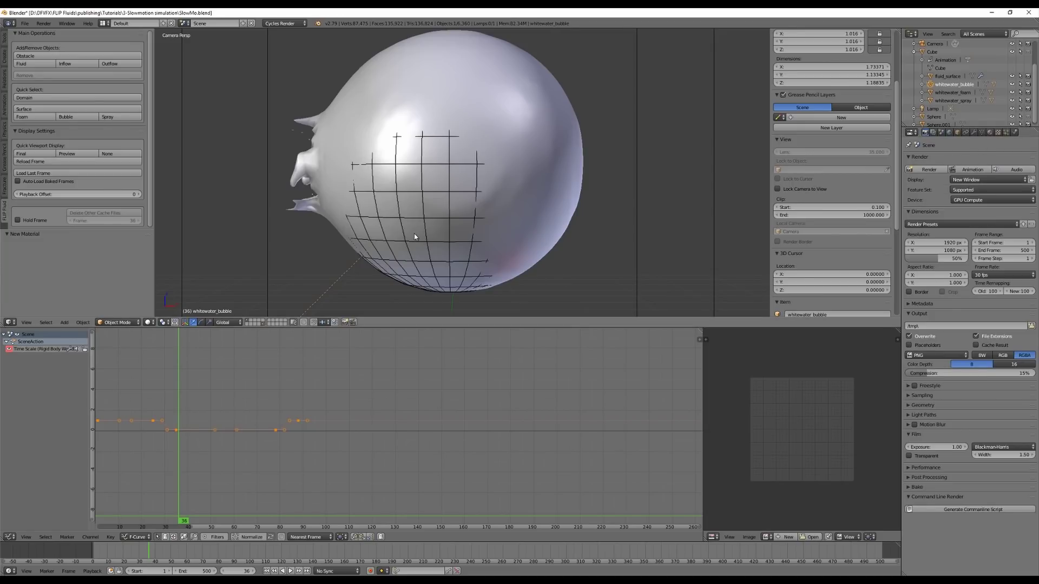
Render frame 36 with F12, check it, and close the render window
{"action": "key", "text": "F12"}
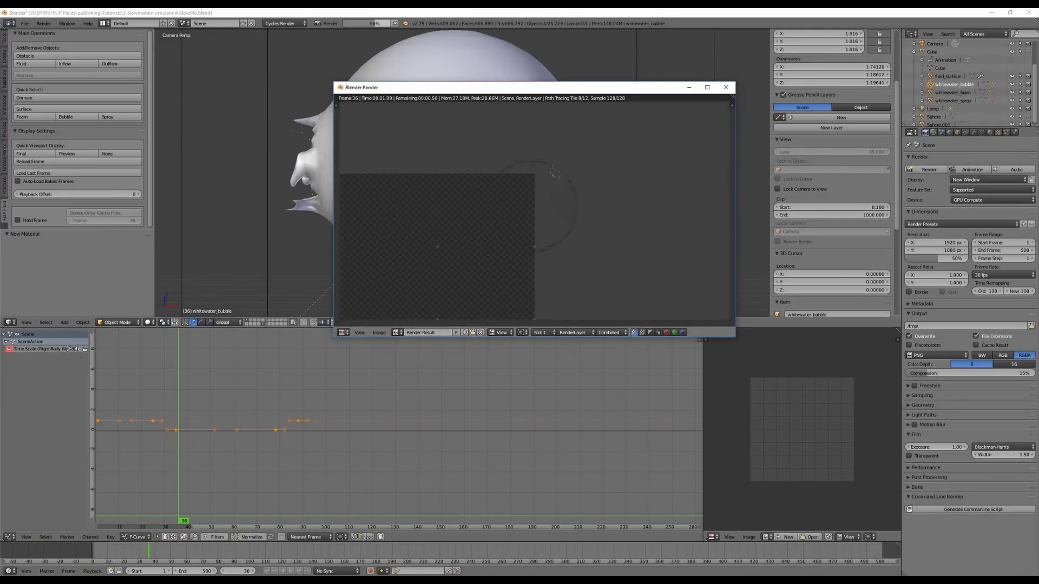
{"action": "scroll", "coordinate": [541, 239], "scroll_direction": "up", "scroll_amount": 3}
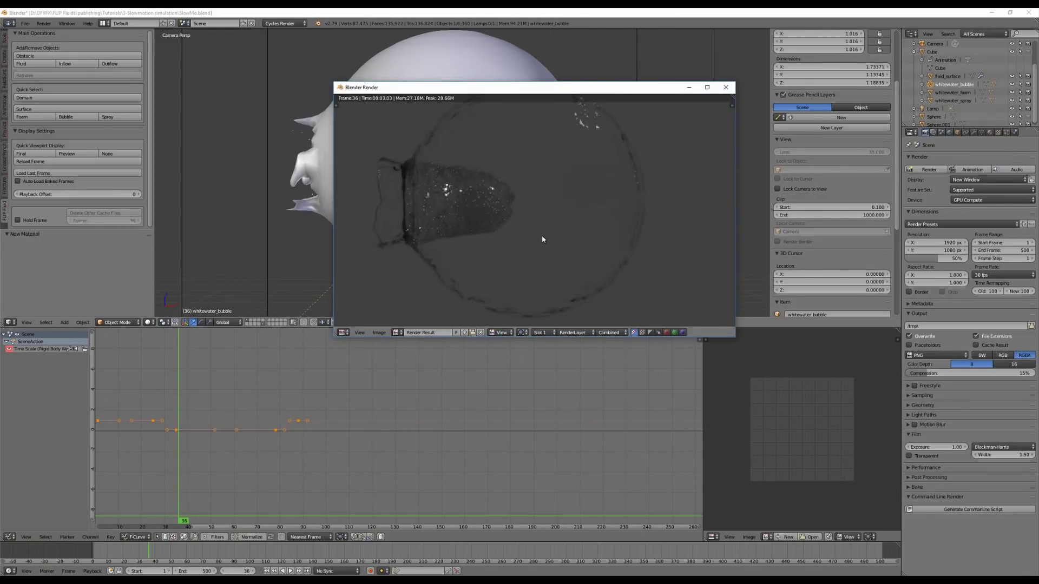
{"action": "scroll", "coordinate": [543, 241], "scroll_direction": "down", "scroll_amount": 2}
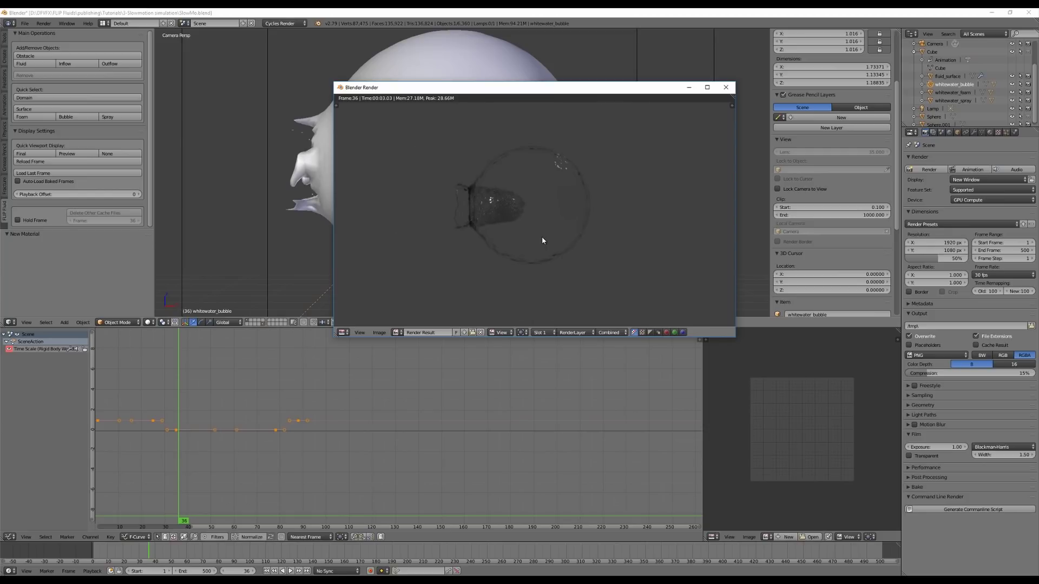
{"action": "left_click", "coordinate": [726, 87]}
Switch the viewport shading to Rendered
{"action": "scroll", "coordinate": [348, 238], "scroll_direction": "down", "scroll_amount": 4}
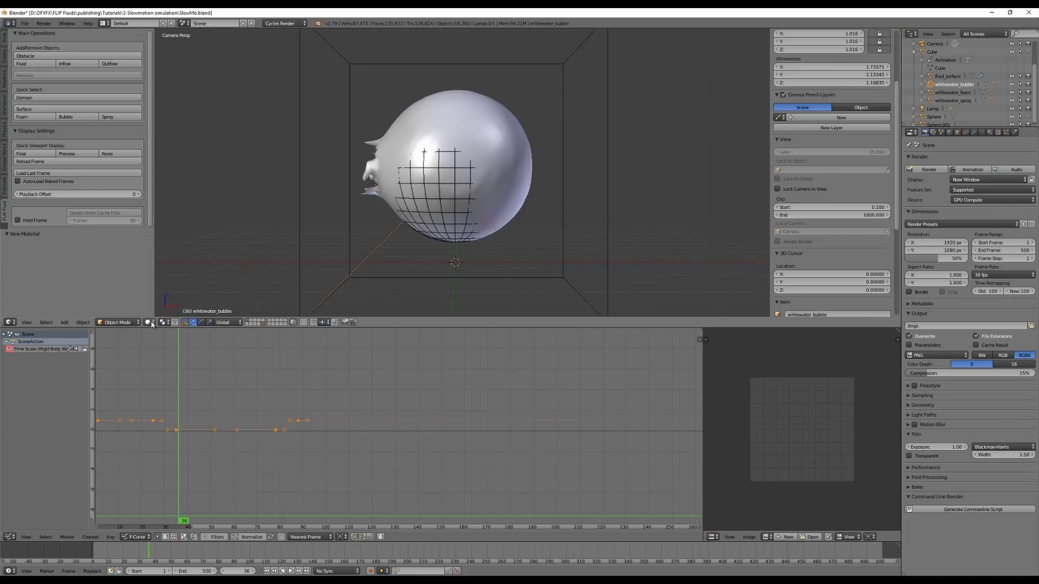
{"action": "left_click", "coordinate": [151, 323]}
{"action": "key", "text": "Return"}
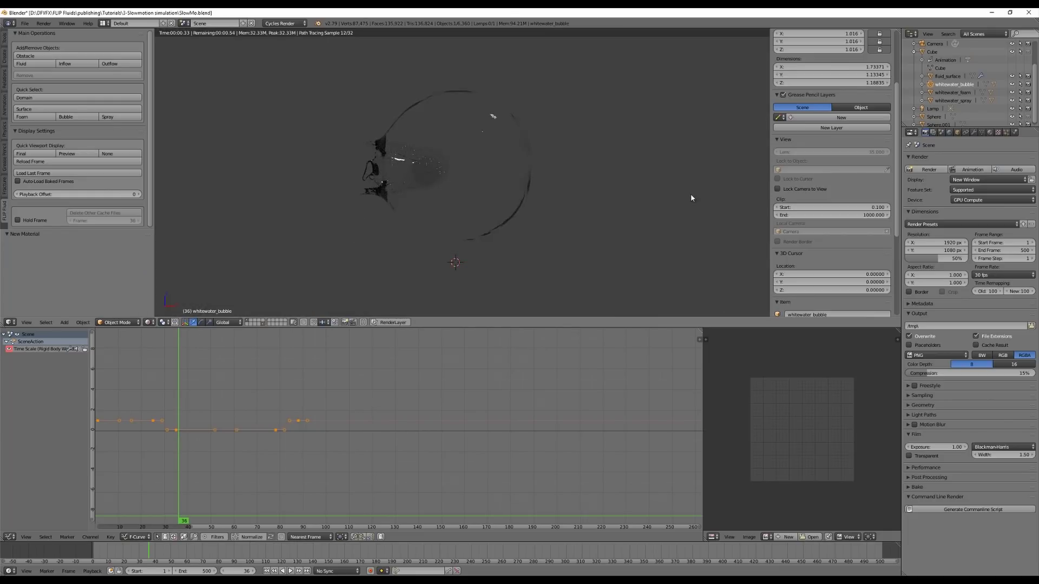
Enable Use Nodes for the world and plug a Gradient Texture into its Color
{"action": "left_click", "coordinate": [949, 133]}
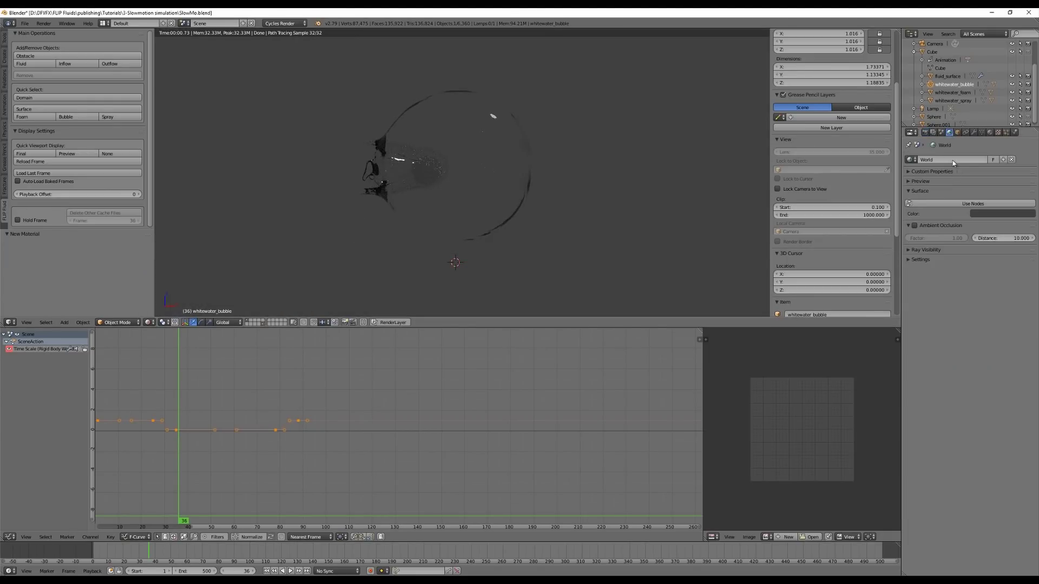
{"action": "left_click", "coordinate": [959, 204]}
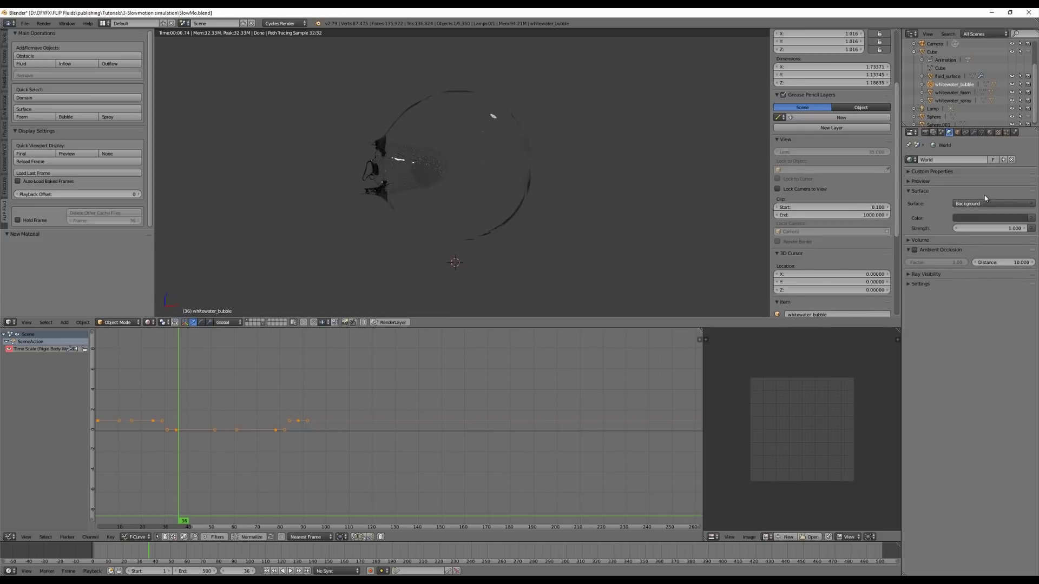
{"action": "left_click", "coordinate": [976, 204]}
{"action": "left_click", "coordinate": [1030, 218]}
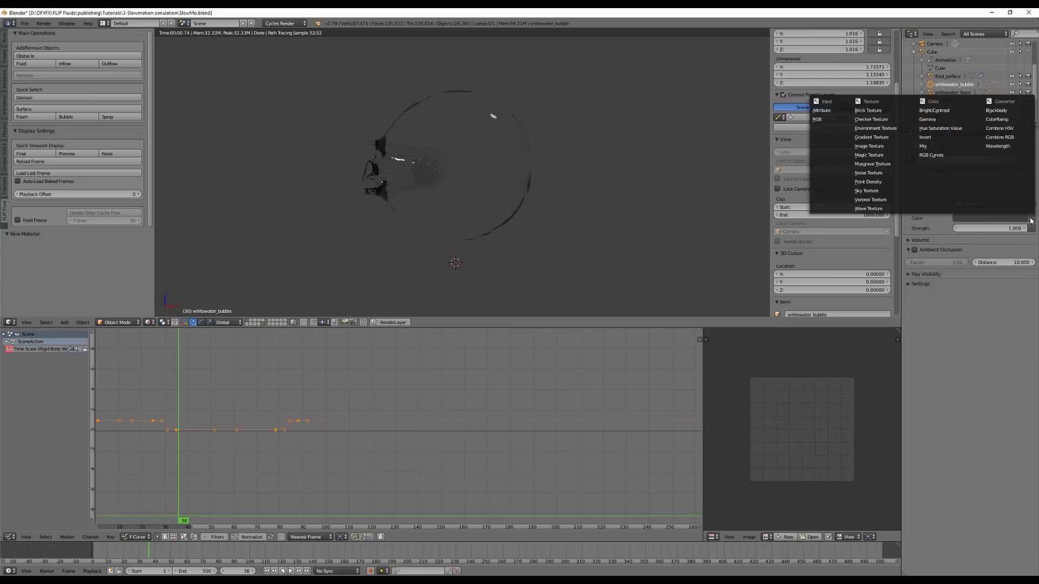
{"action": "key", "text": "Escape"}
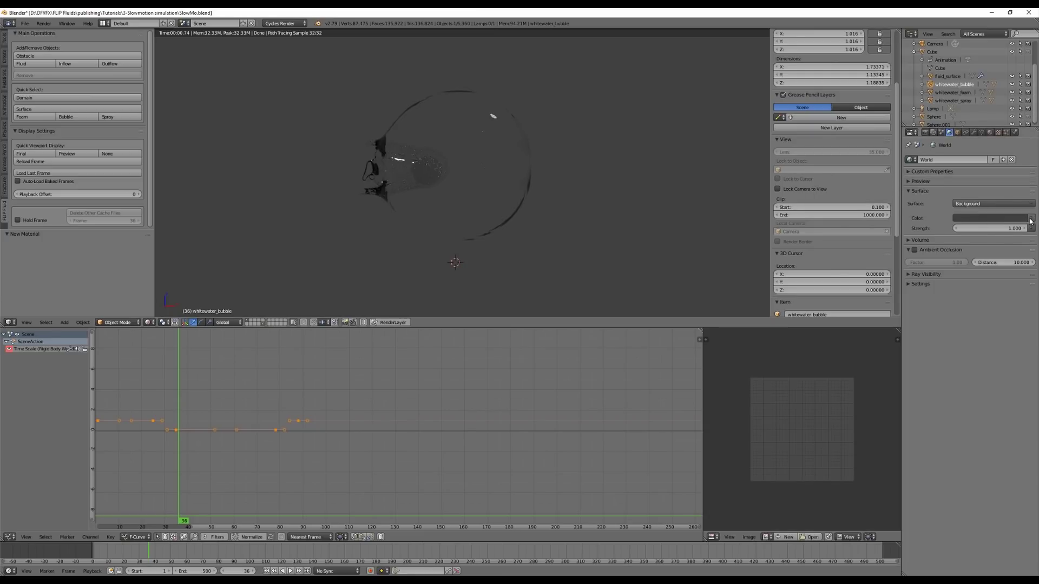
{"action": "left_click", "coordinate": [1031, 220]}
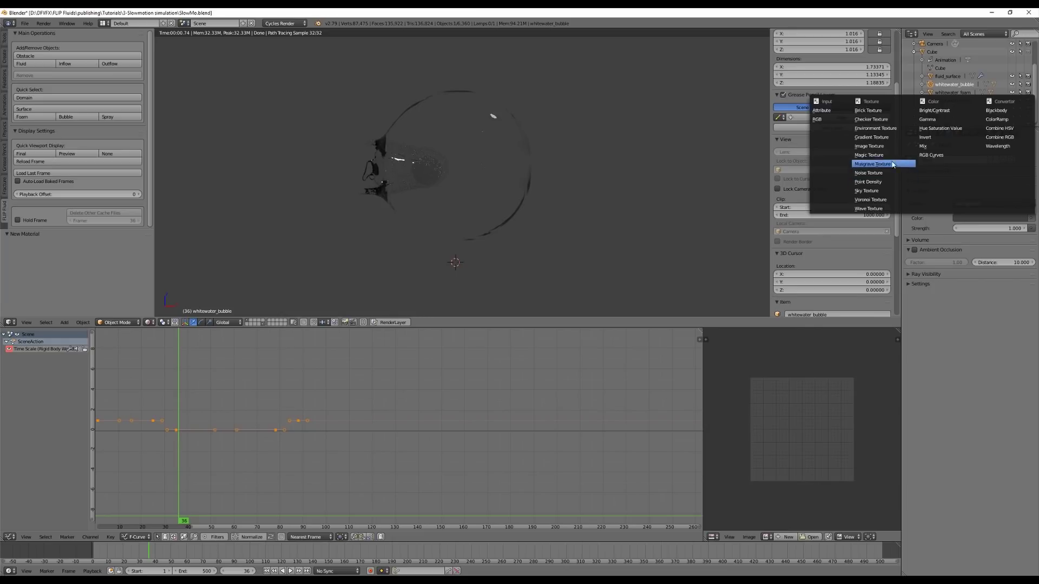
{"action": "left_click", "coordinate": [879, 139]}
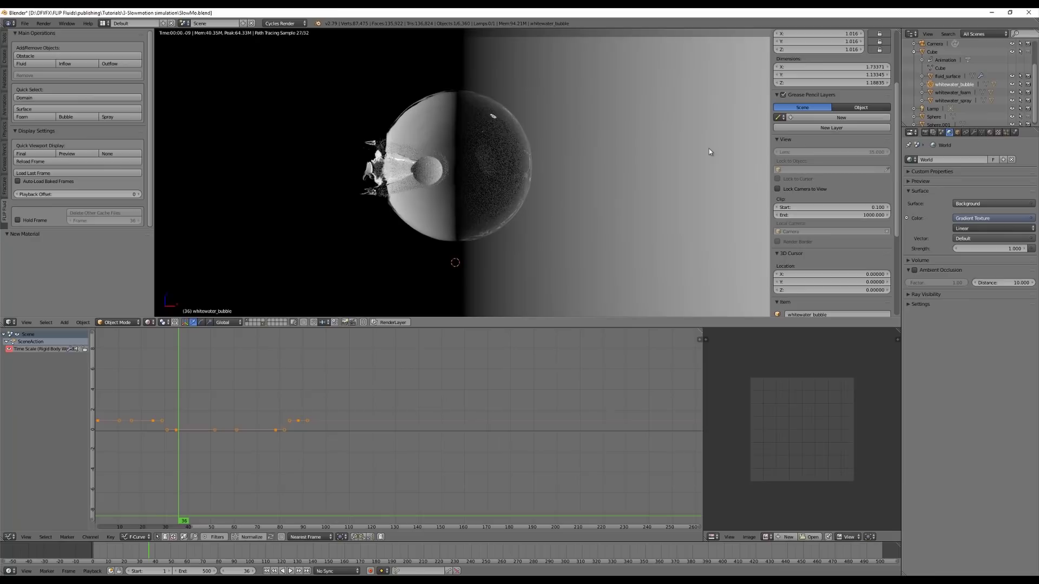
{"action": "left_click", "coordinate": [10, 537]}
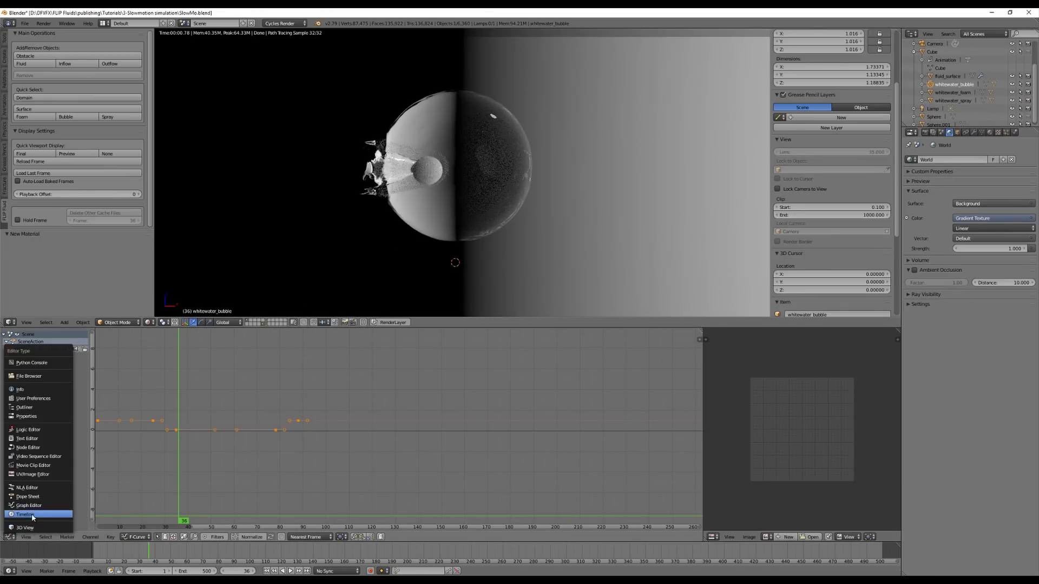
Show the world's shader nodes in the bottom area, moving Gradient Texture left
{"action": "left_click", "coordinate": [37, 448]}
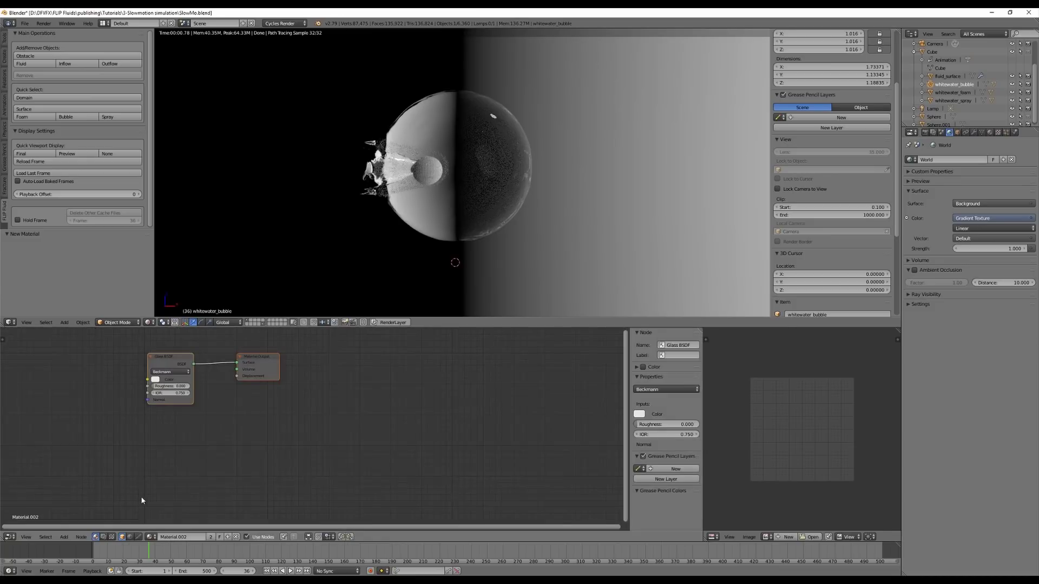
{"action": "left_click", "coordinate": [131, 537]}
{"action": "middle_click_drag", "start_coordinate": [193, 454], "coordinate": [454, 421]}
{"action": "left_click_drag", "start_coordinate": [394, 377], "coordinate": [330, 382]}
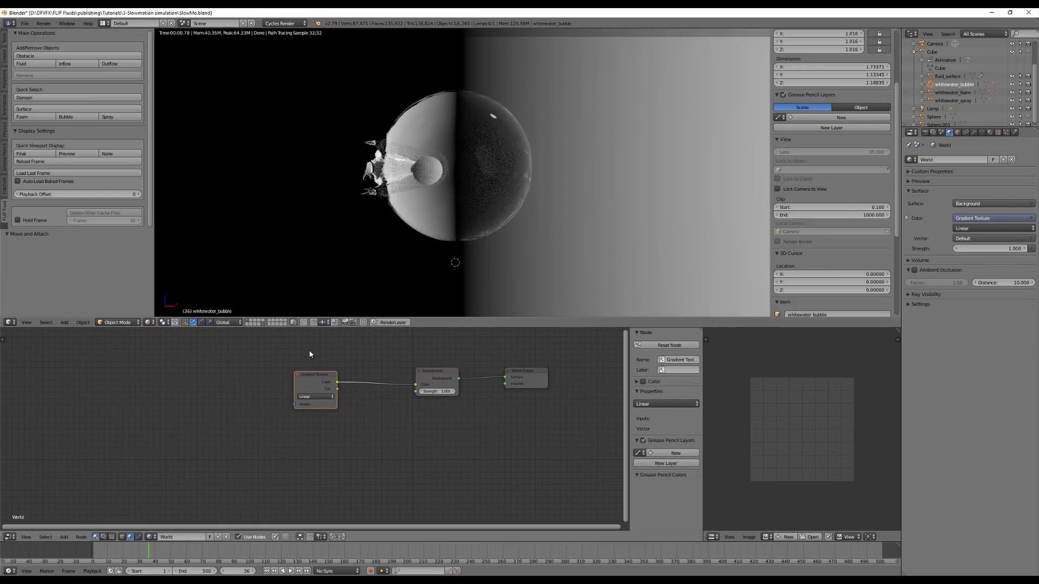
{"action": "left_click_drag", "start_coordinate": [303, 375], "coordinate": [278, 370]}
Insert a Bright/Contrast node between the Gradient Texture and Background nodes
{"action": "key", "text": "shift+a"}
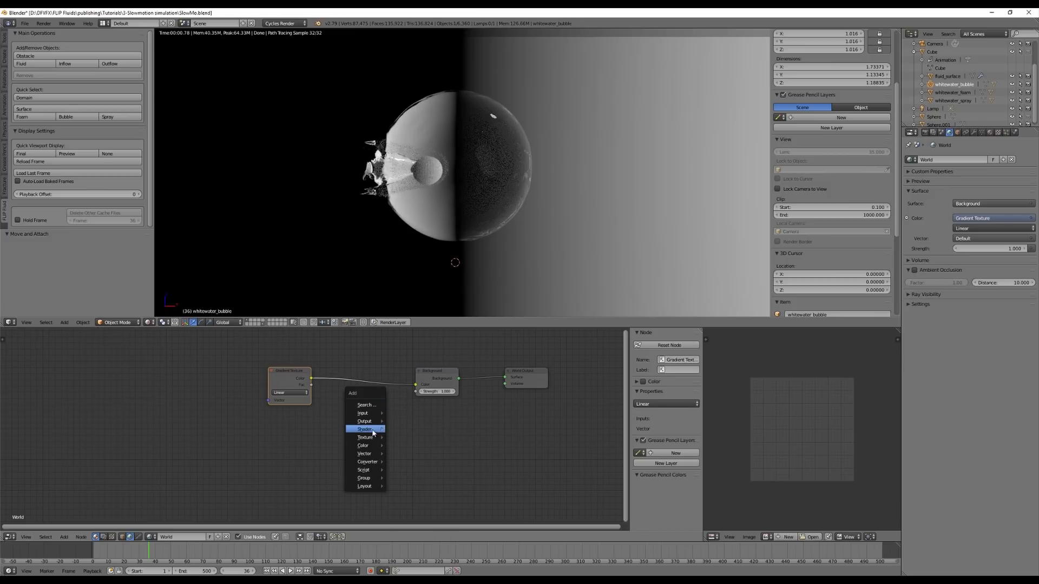
{"action": "mouse_move", "coordinate": [373, 434]}
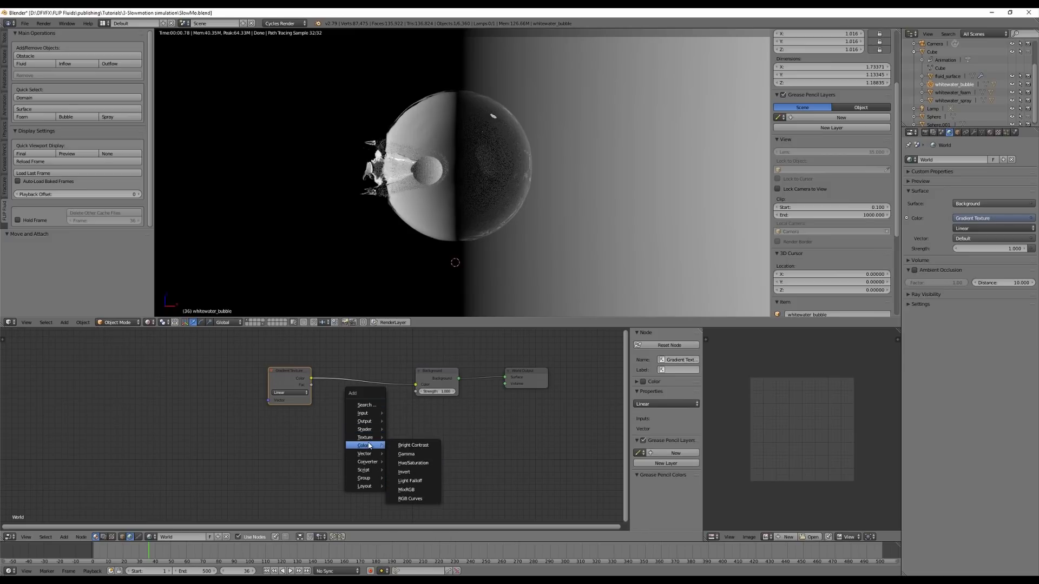
{"action": "left_click", "coordinate": [412, 445]}
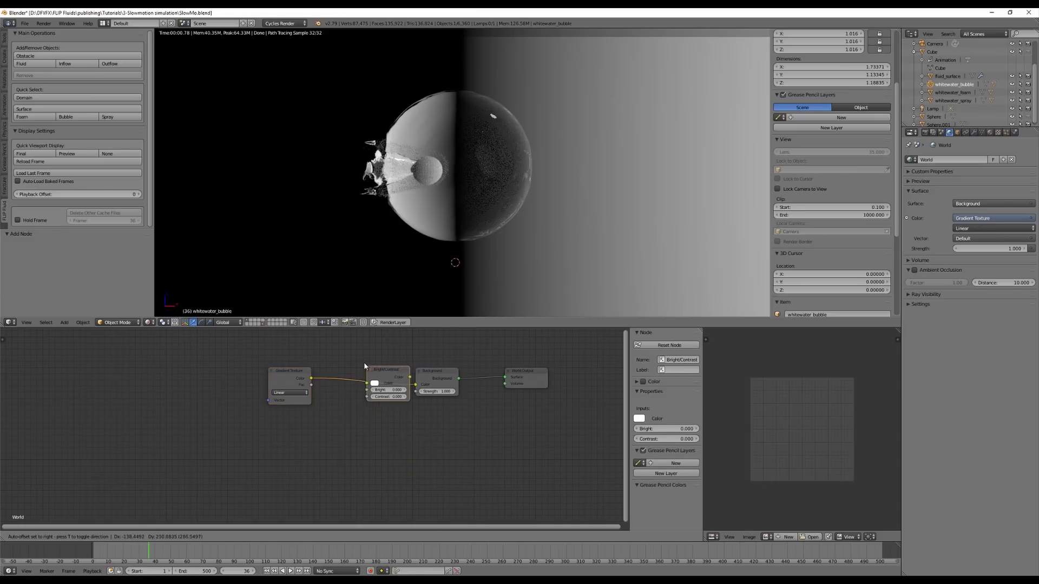
{"action": "left_click", "coordinate": [348, 368]}
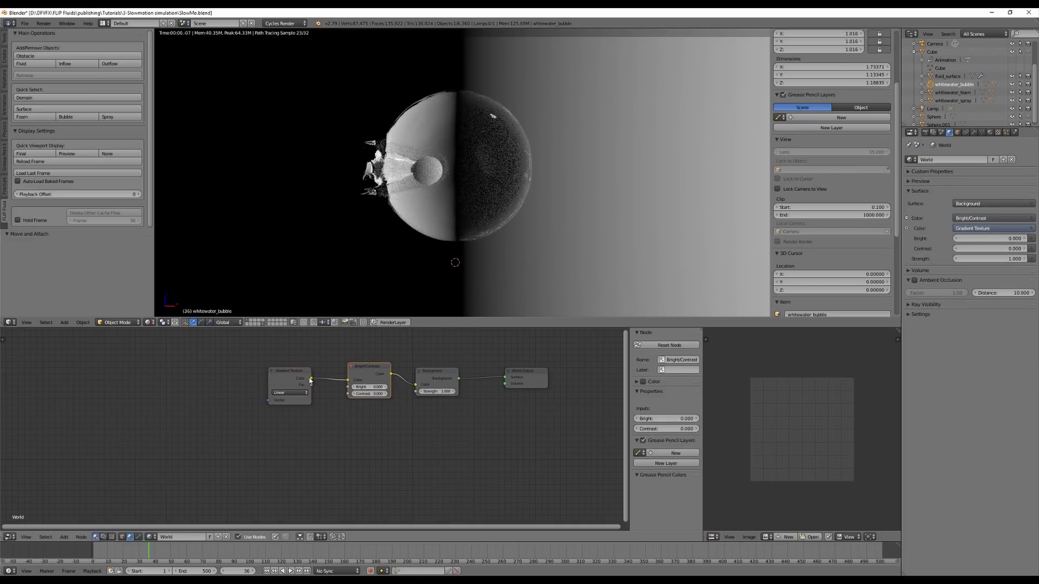
{"action": "left_click", "coordinate": [281, 373]}
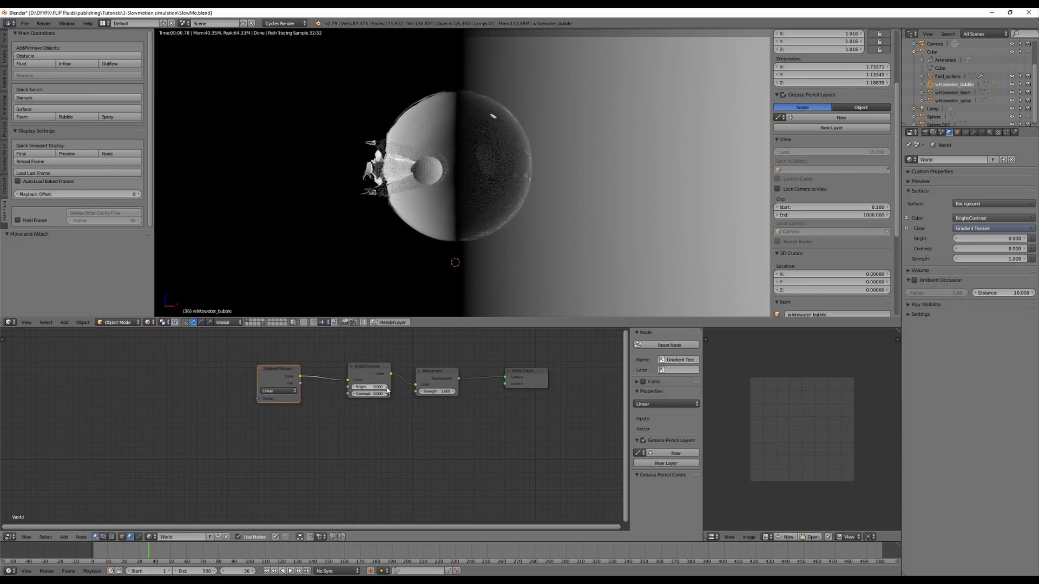
Try Bright values of 0.200–0.300 and Contrast 0.100–0.200, checking through the camera view
{"action": "left_click", "coordinate": [387, 388]}
{"action": "left_click", "coordinate": [387, 389]}
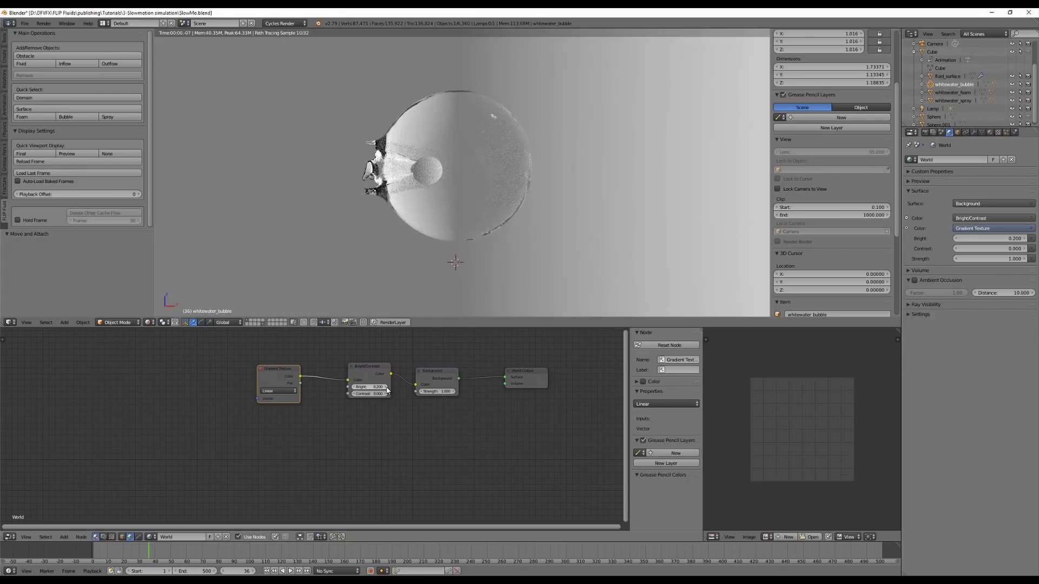
{"action": "left_click", "coordinate": [387, 388]}
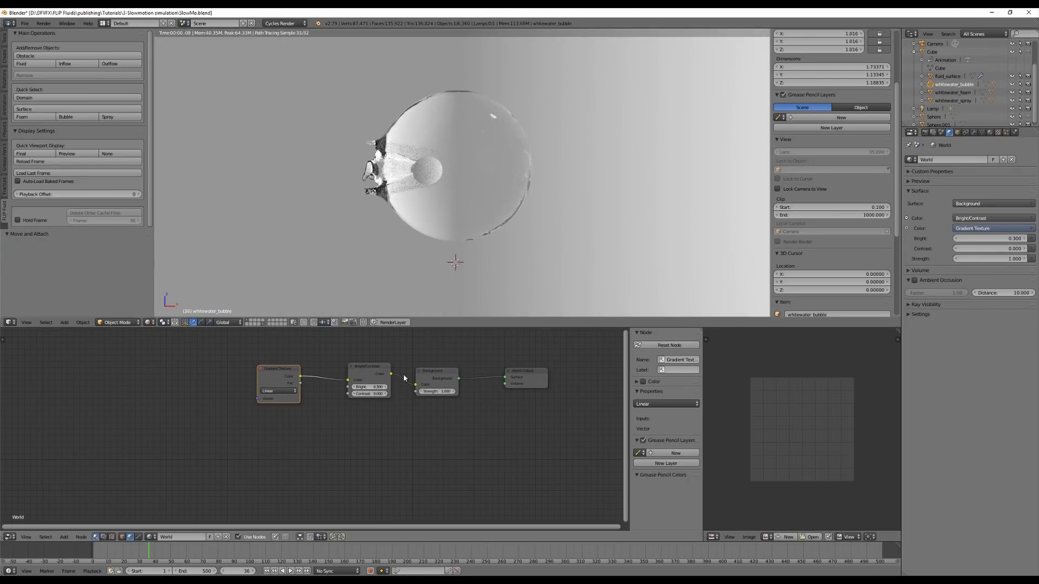
{"action": "key", "text": "KP_0"}
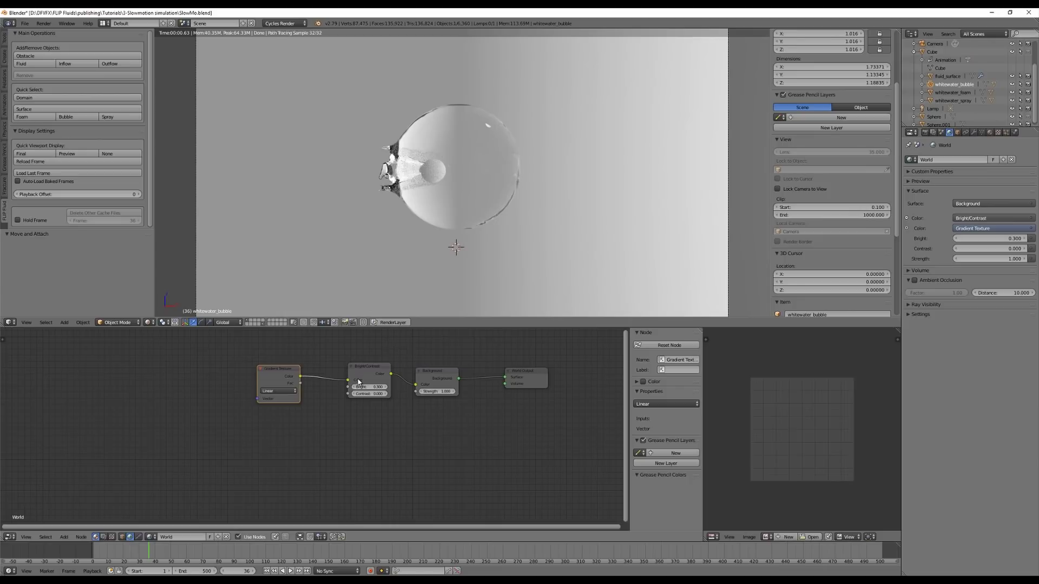
{"action": "left_click", "coordinate": [355, 387]}
{"action": "key", "text": "KP_0"}
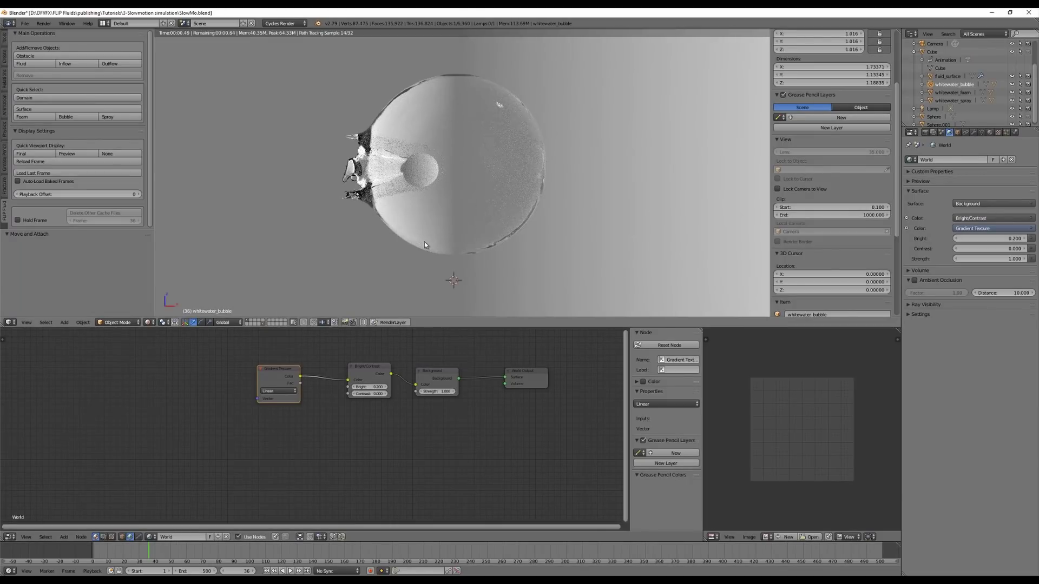
{"action": "left_click", "coordinate": [385, 393]}
{"action": "left_click", "coordinate": [385, 394]}
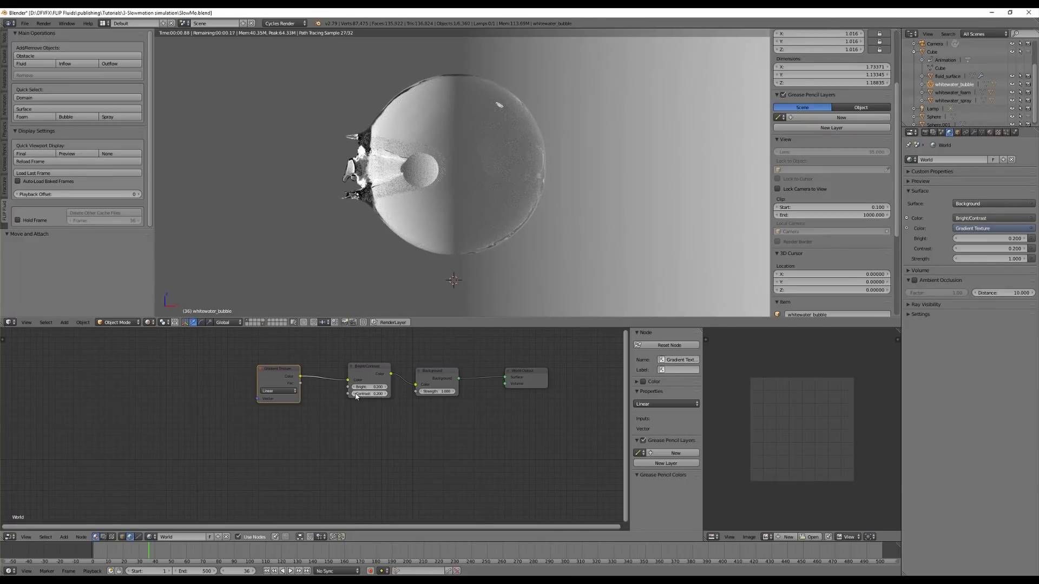
{"action": "left_click", "coordinate": [355, 394]}
Try Easing and Spherical gradient types, settling on Diagonal for the Gradient Texture
{"action": "left_click", "coordinate": [278, 391]}
{"action": "left_click", "coordinate": [273, 373]}
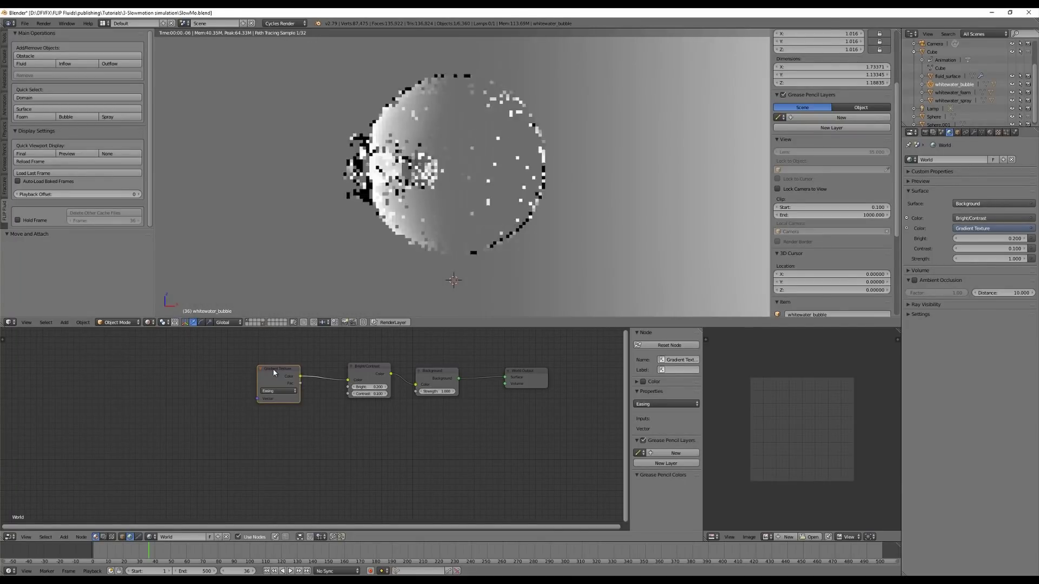
{"action": "left_click", "coordinate": [285, 390]}
{"action": "left_click", "coordinate": [284, 366]}
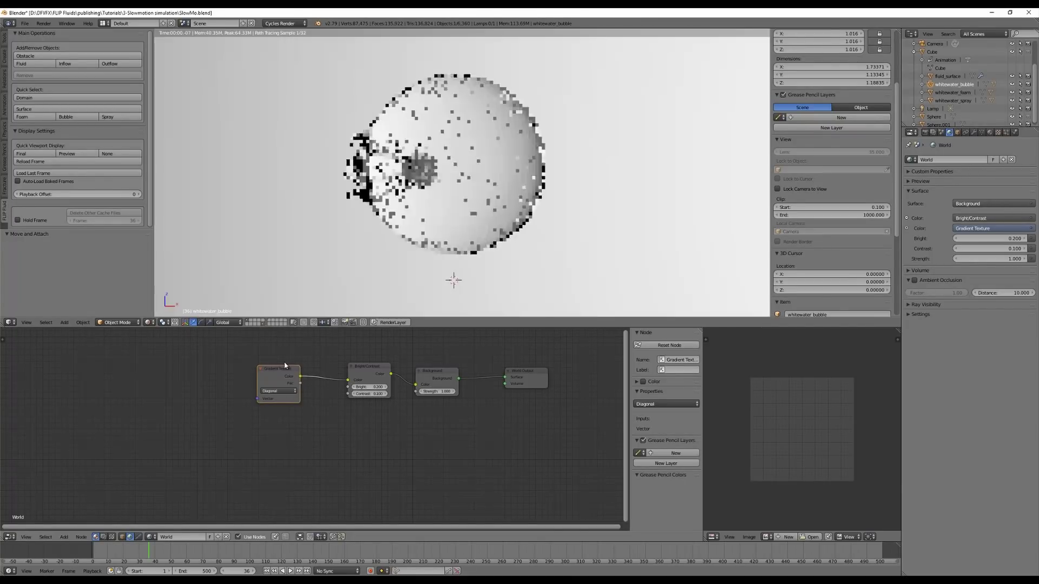
{"action": "left_click", "coordinate": [274, 391]}
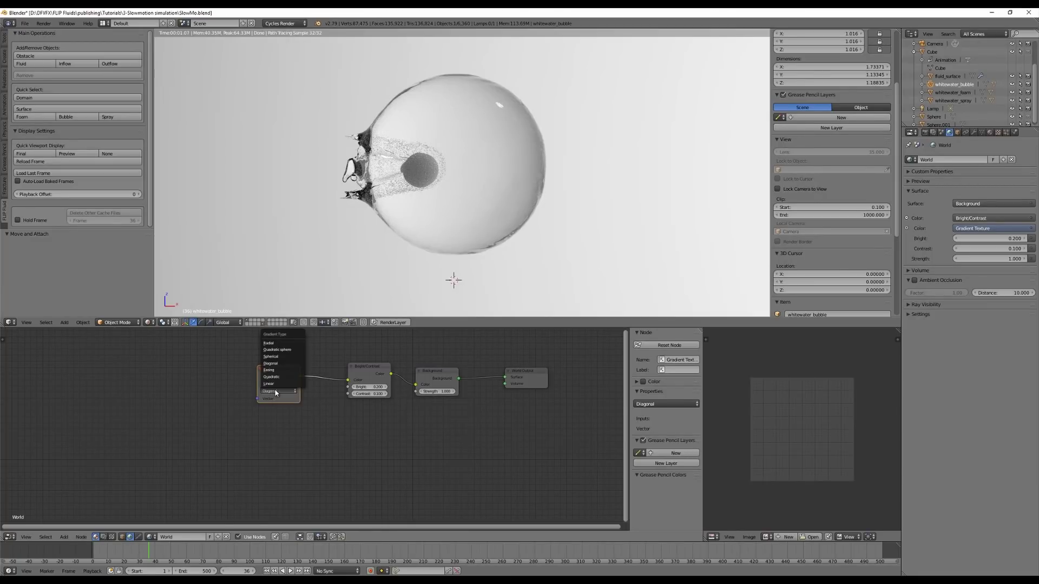
{"action": "left_click", "coordinate": [283, 357]}
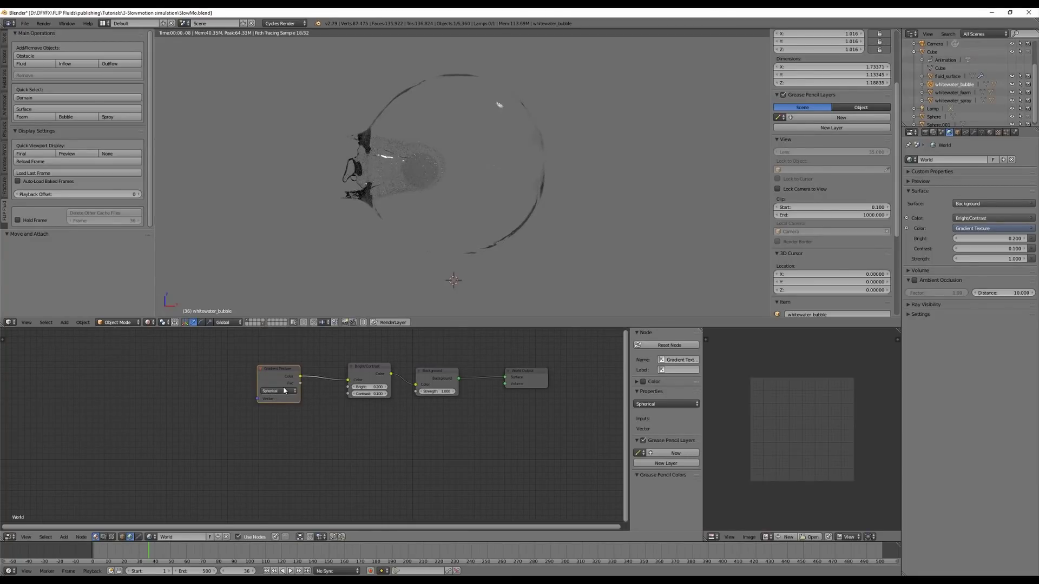
{"action": "left_click", "coordinate": [283, 390]}
{"action": "left_click", "coordinate": [282, 364]}
{"action": "scroll", "coordinate": [492, 235], "scroll_direction": "down", "scroll_amount": 5}
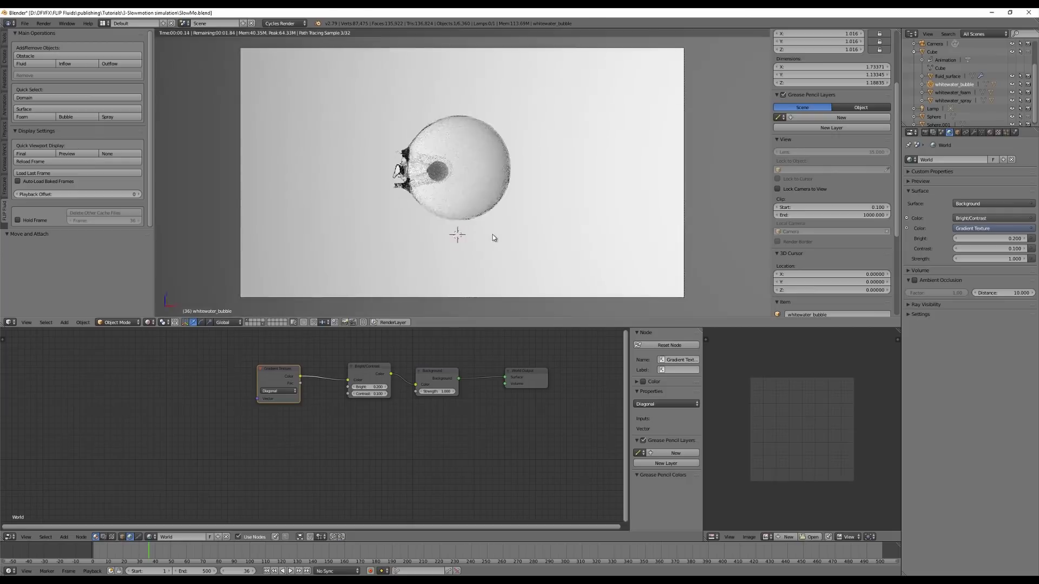
{"action": "left_click_drag", "start_coordinate": [277, 370], "coordinate": [264, 370]}
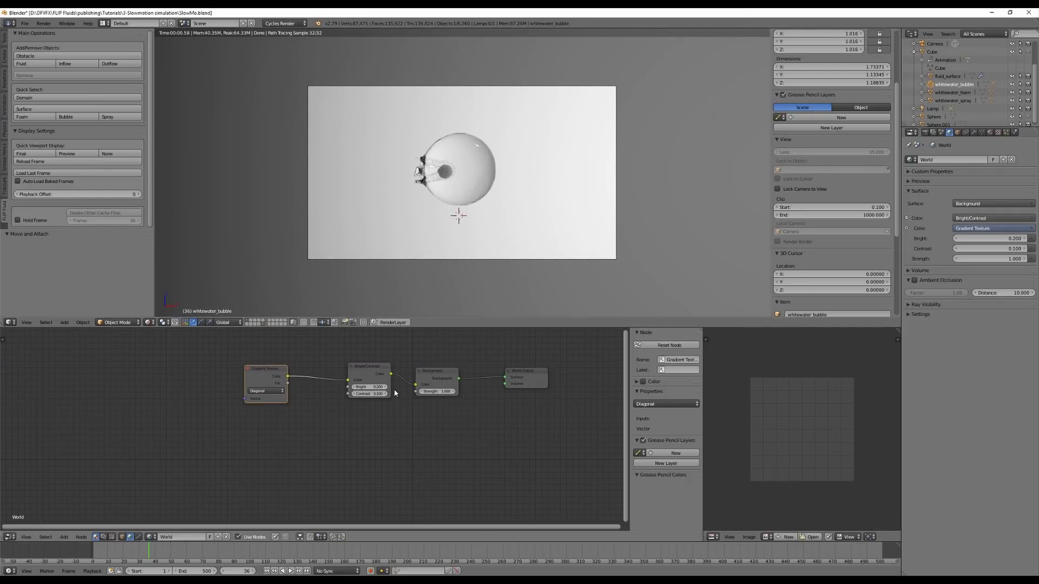
Test Bright at 0.100 and 0.300, then reset Bright to 0.000
{"action": "left_click", "coordinate": [353, 388]}
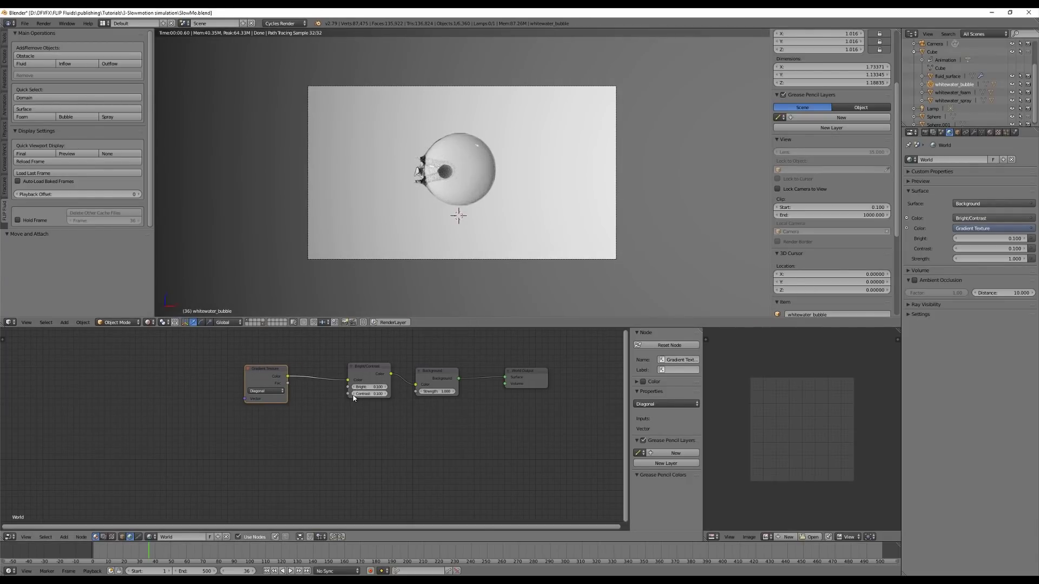
{"action": "left_click", "coordinate": [390, 388]}
{"action": "left_click", "coordinate": [389, 388]}
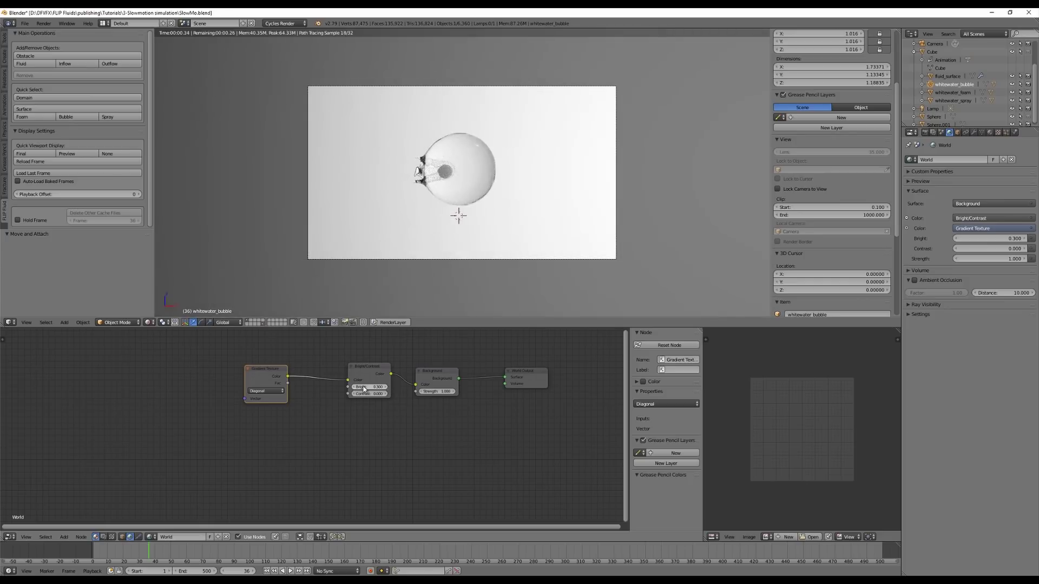
{"action": "left_click", "coordinate": [354, 389]}
{"action": "left_click", "coordinate": [354, 389]}
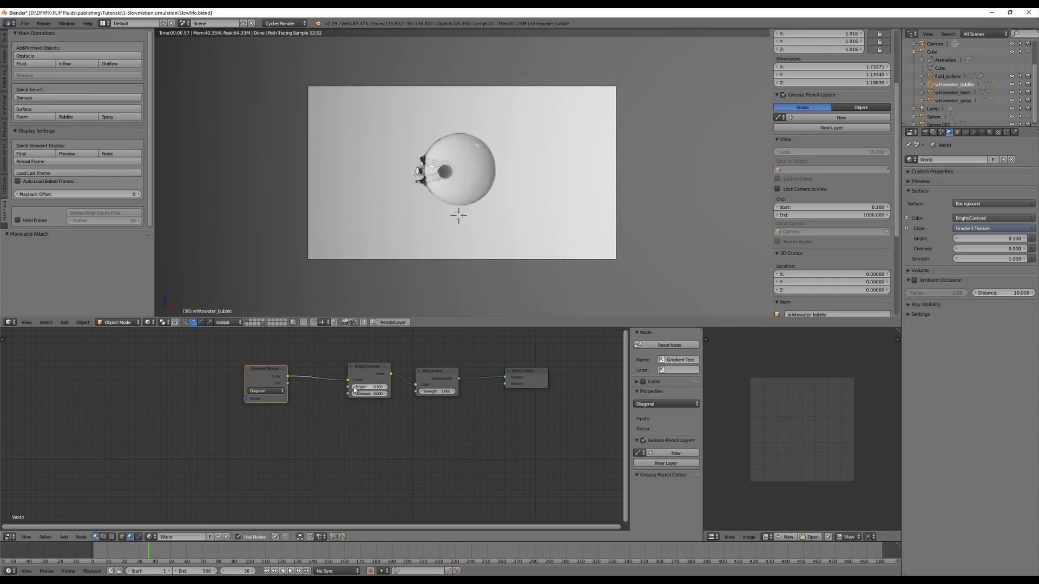
{"action": "left_click", "coordinate": [355, 389]}
{"action": "scroll", "coordinate": [523, 219], "scroll_direction": "up", "scroll_amount": 2}
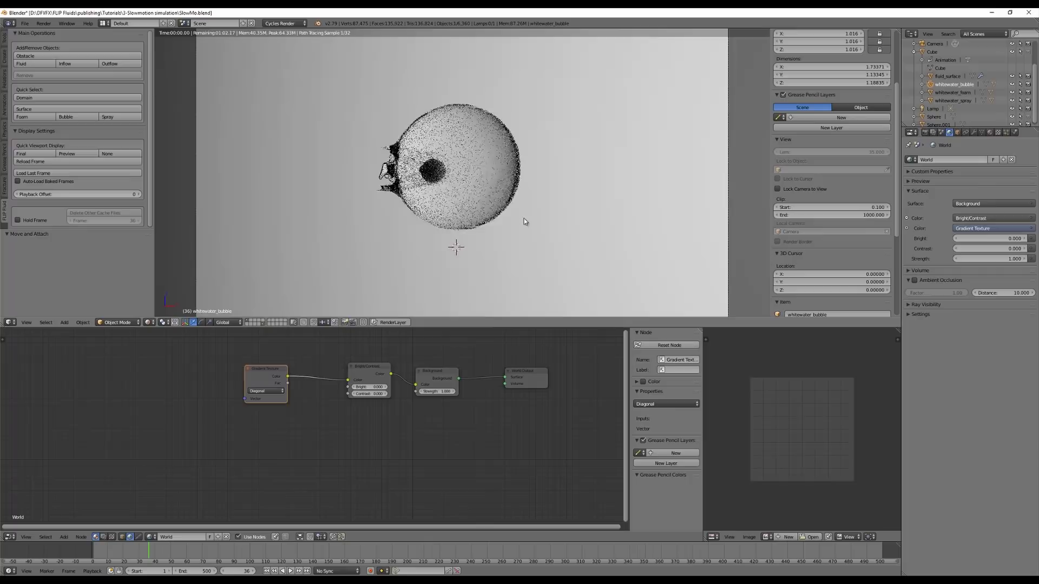
{"action": "scroll", "coordinate": [524, 219], "scroll_direction": "down", "scroll_amount": 1}
Switch the viewport shading to Solid
{"action": "left_click", "coordinate": [148, 322]}
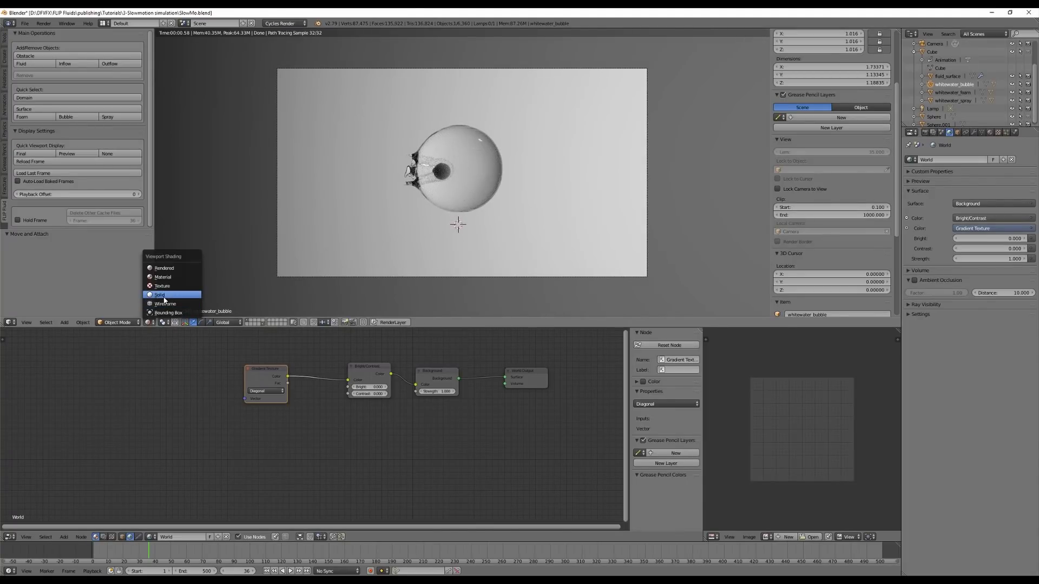
{"action": "key", "text": "Return"}
{"action": "scroll", "coordinate": [562, 216], "scroll_direction": "up", "scroll_amount": 2}
Play the simulation, stop at frame 89, reload that frame and render it with F12
{"action": "key", "text": "alt+a"}
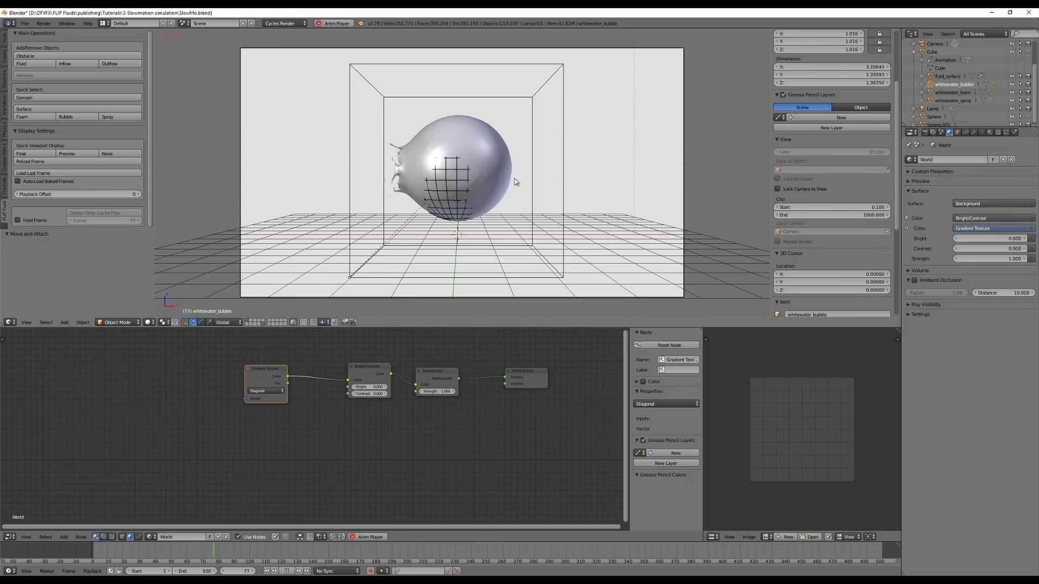
{"action": "key", "text": "alt+a"}
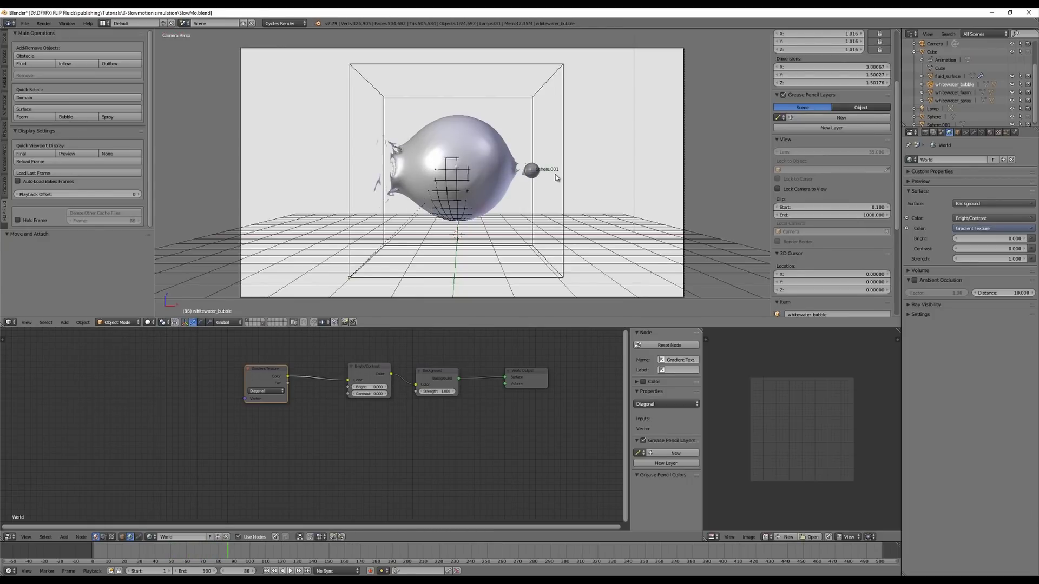
{"action": "key", "text": "Right"}
{"action": "key", "text": "Right"}
{"action": "key", "text": "Right"}
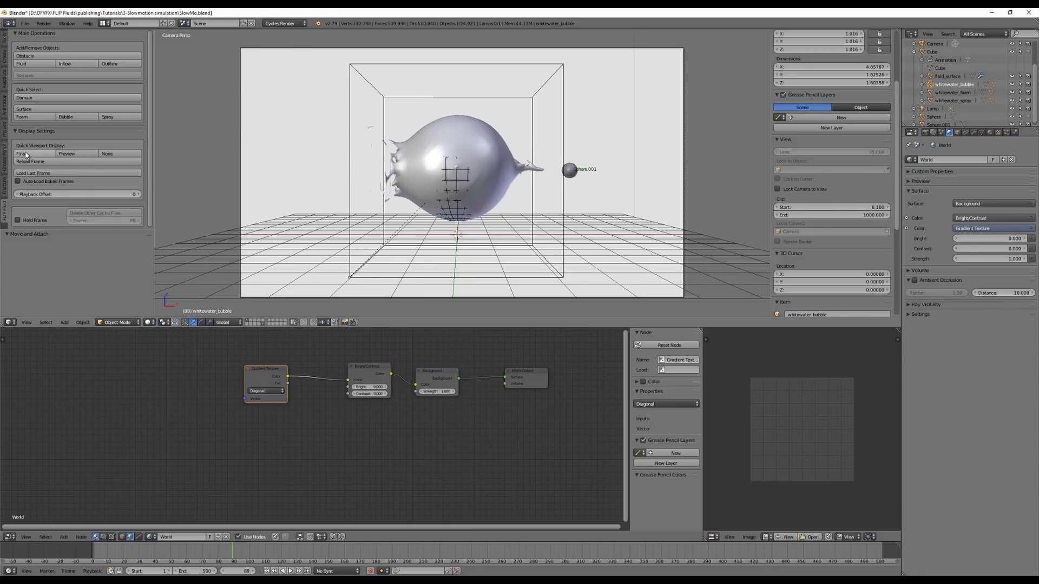
{"action": "left_click", "coordinate": [101, 161]}
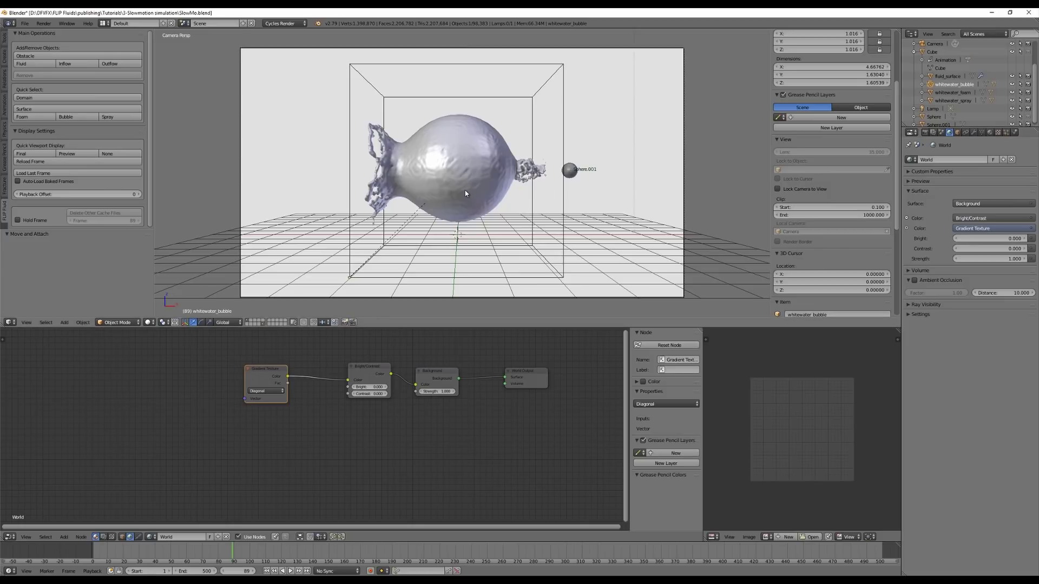
{"action": "key", "text": "F12"}
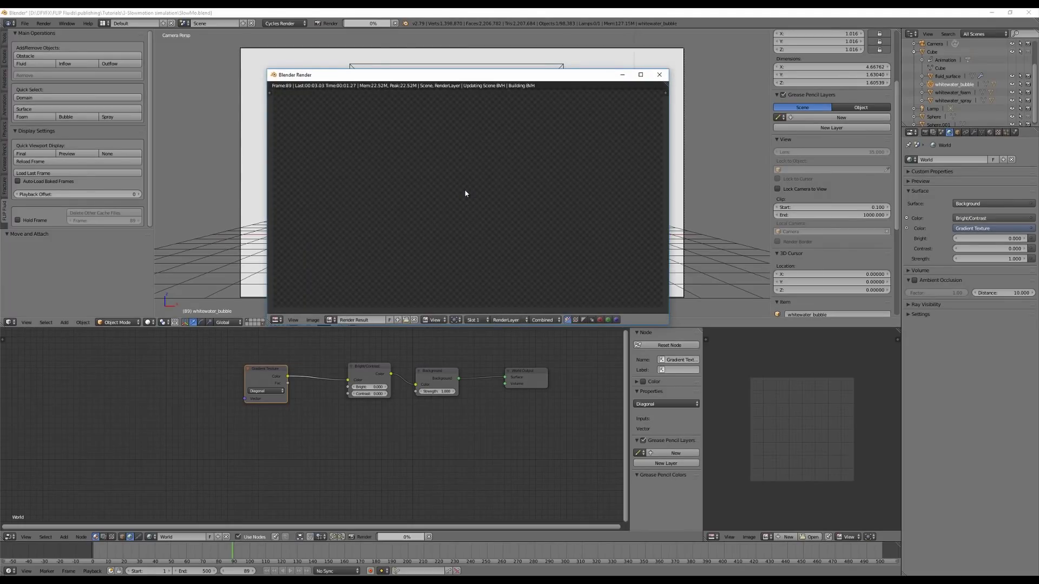
Close the frame 89 render window to return to the viewport
{"action": "left_click", "coordinate": [661, 76]}
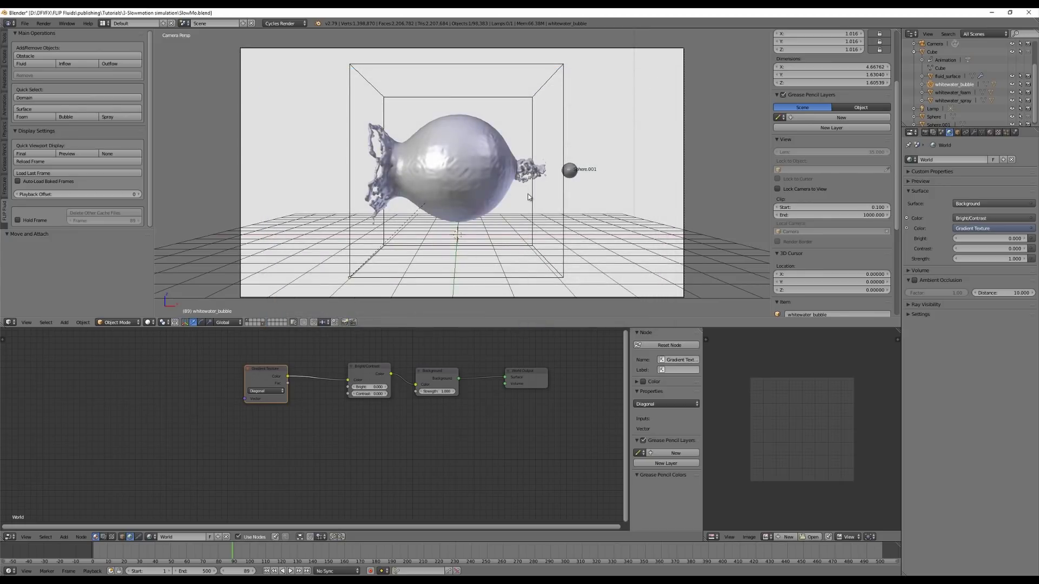